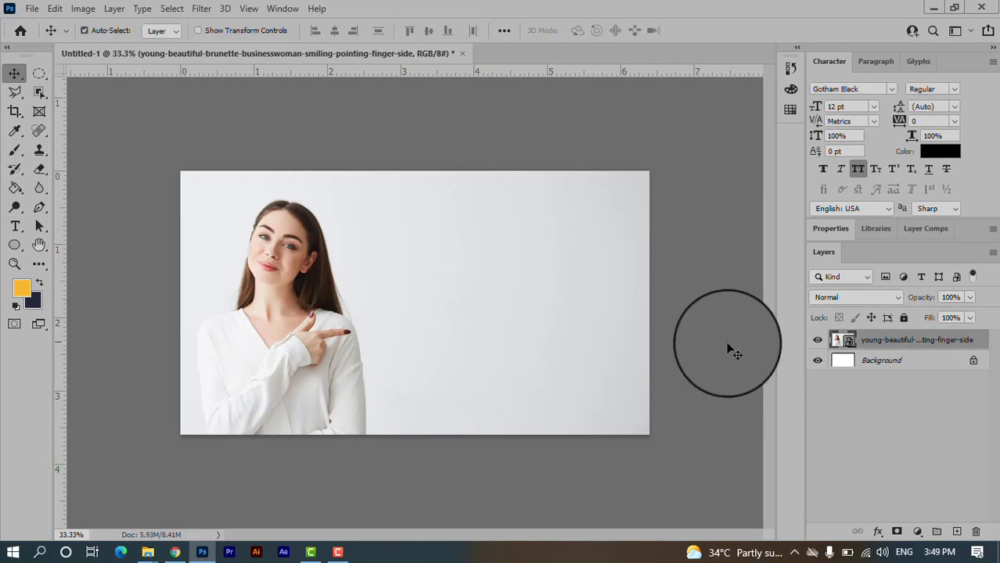
# Step: Convert the locked Background layer into a regular, editable layer
pyautogui.keyDown('ctrl'); pyautogui.click(901, 362); pyautogui.keyUp('ctrl')
pyautogui.doubleClick(911, 364)
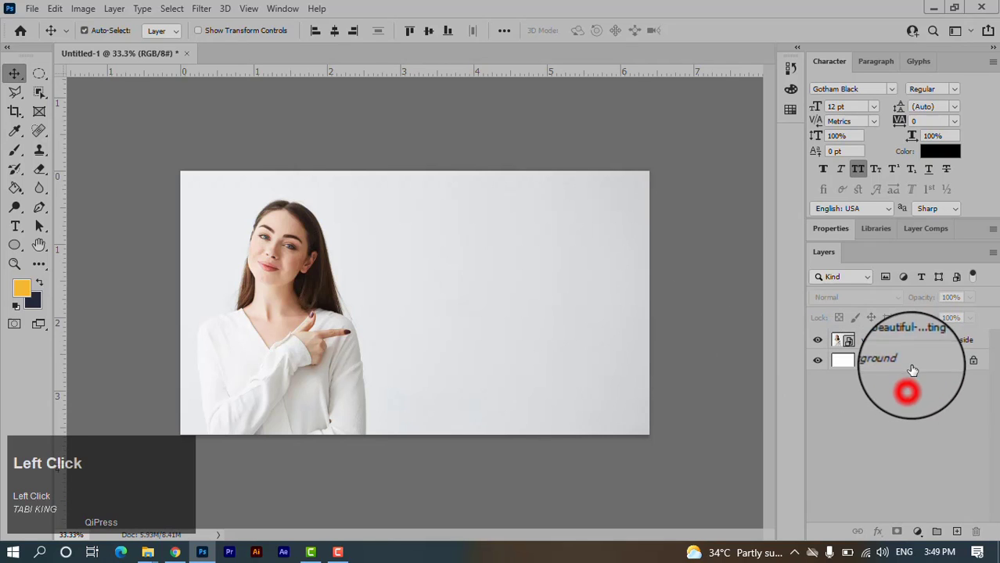
pyautogui.click(632, 154)
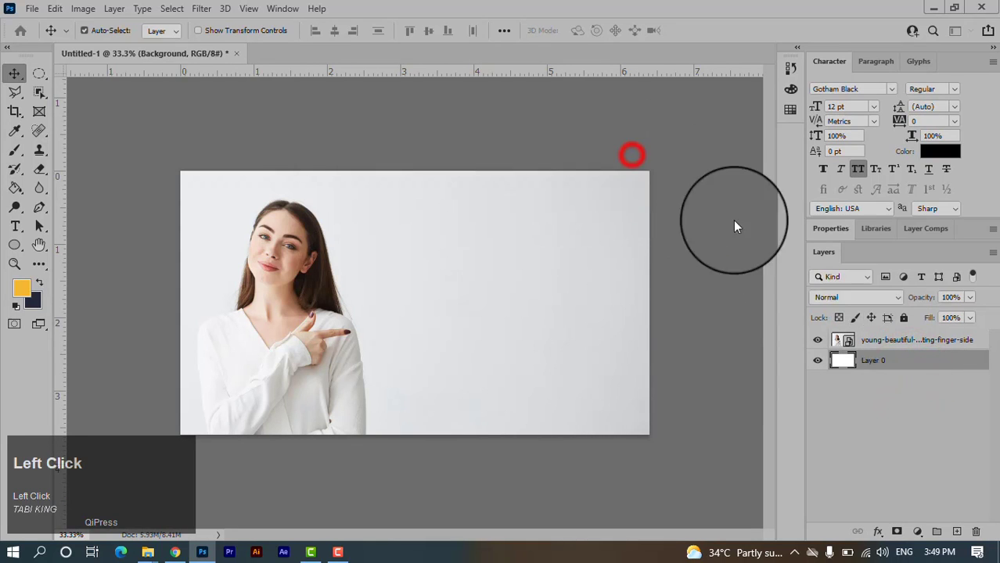
# Step: Group the photo layer with the white base layer and name the group Background
pyautogui.keyDown('ctrl'); pyautogui.click(911, 340); pyautogui.keyUp('ctrl')
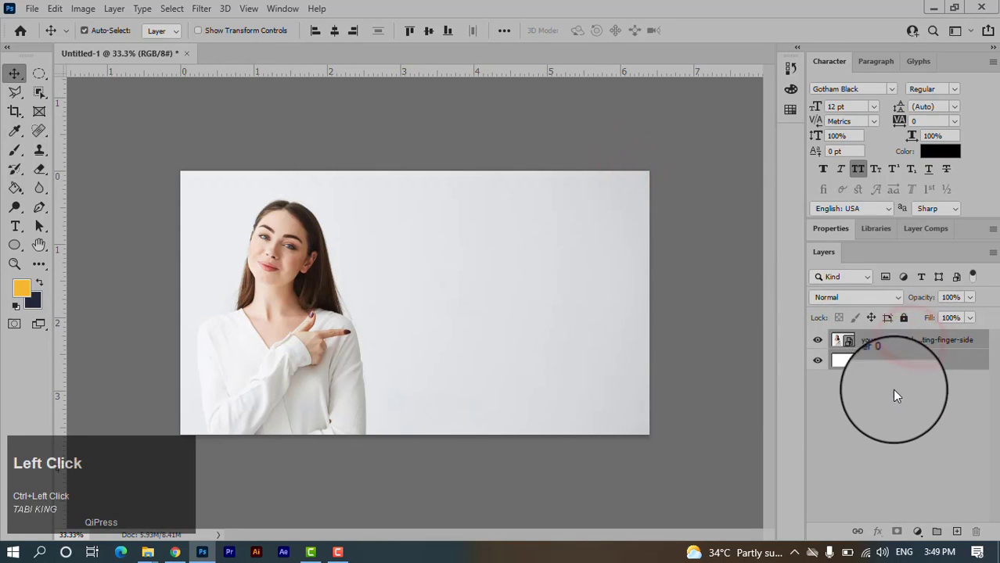
pyautogui.click(936, 532)
pyautogui.doubleClick(874, 340)
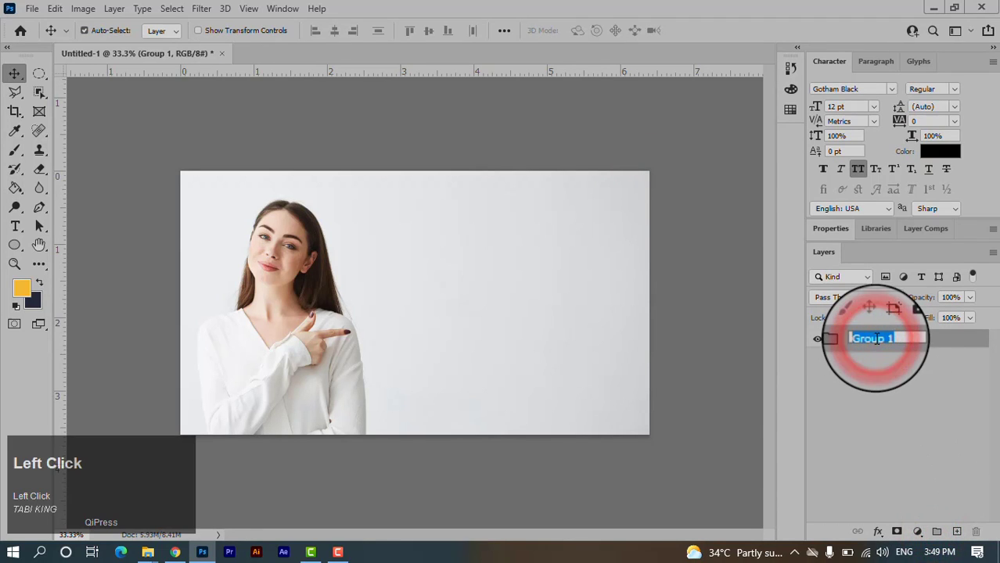
pyautogui.write('Background')
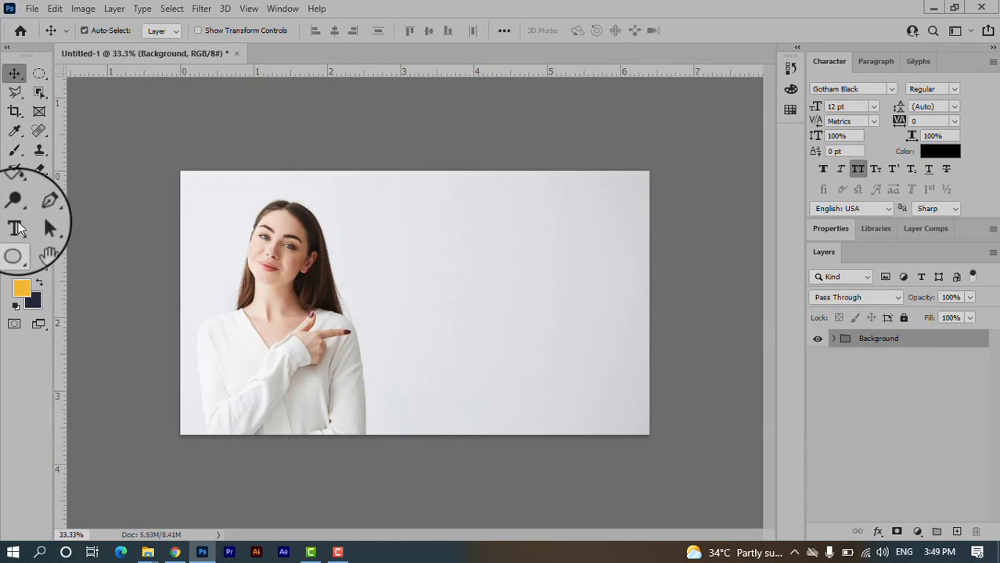
# Step: Add a point text reading HOW on the empty area beside the woman
pyautogui.click(17, 225)
pyautogui.click(438, 255)
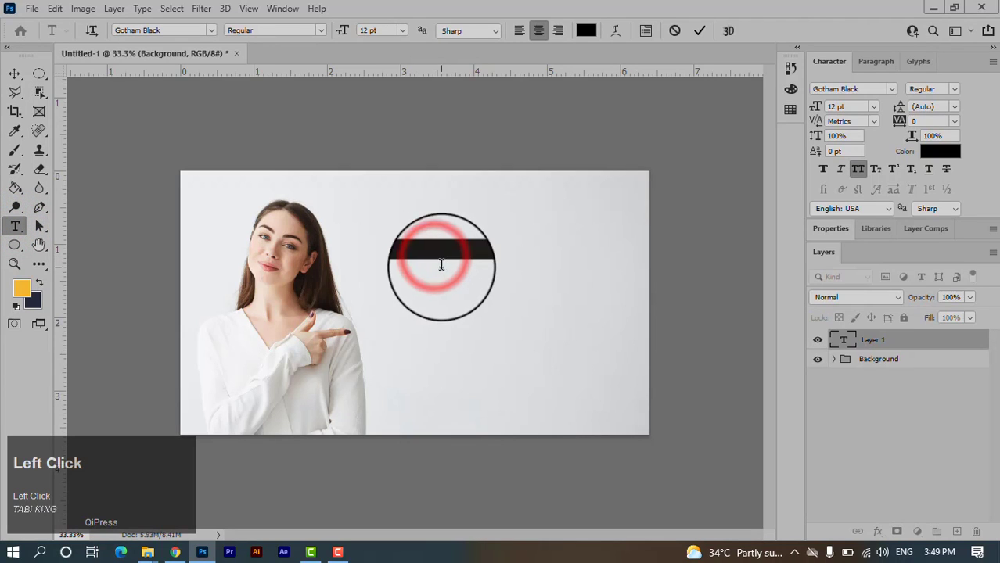
pyautogui.write('HOW')
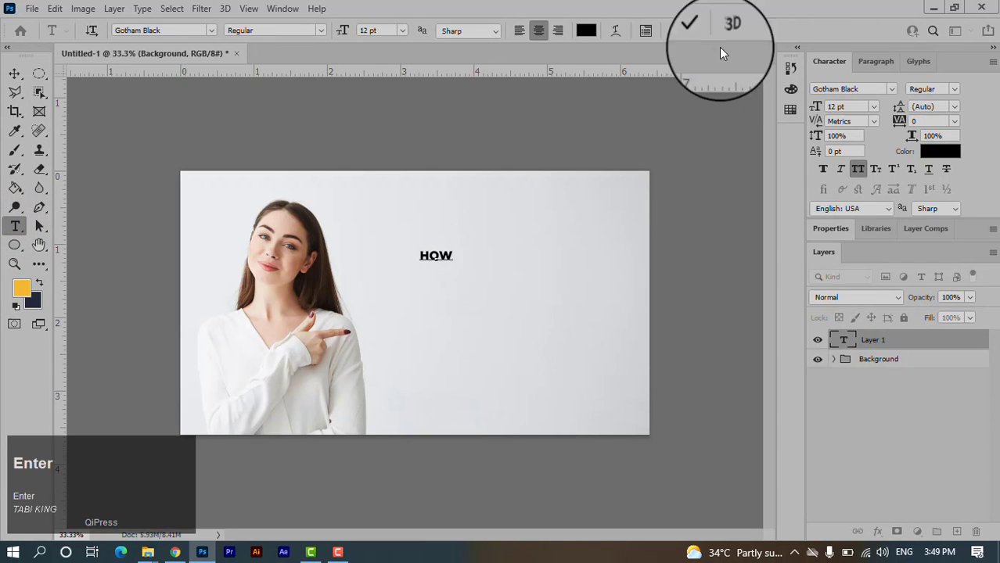
pyautogui.click(699, 31)
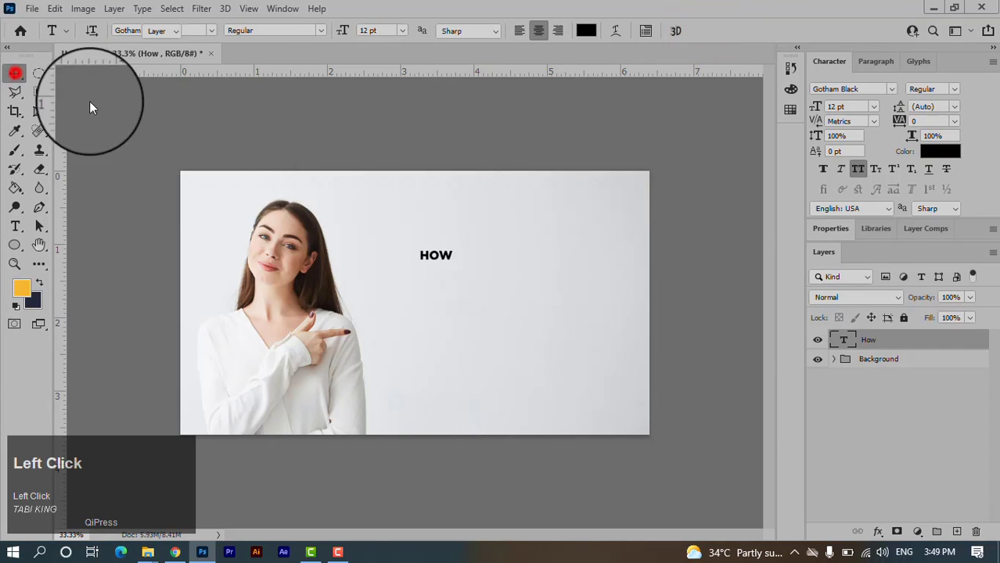
# Step: Enlarge the HOW text to about 44 pt and position it in the upper part of the empty area
pyautogui.click(16, 73)
pyautogui.moveTo(426, 254); pyautogui.dragTo(534, 231)
pyautogui.hotkey('ctrl', 't')
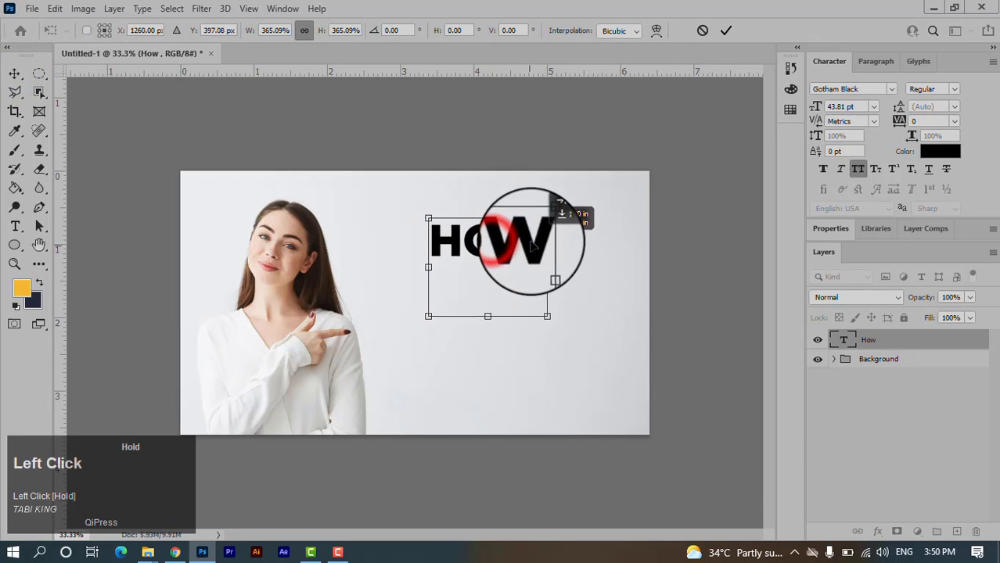
pyautogui.click(728, 30)
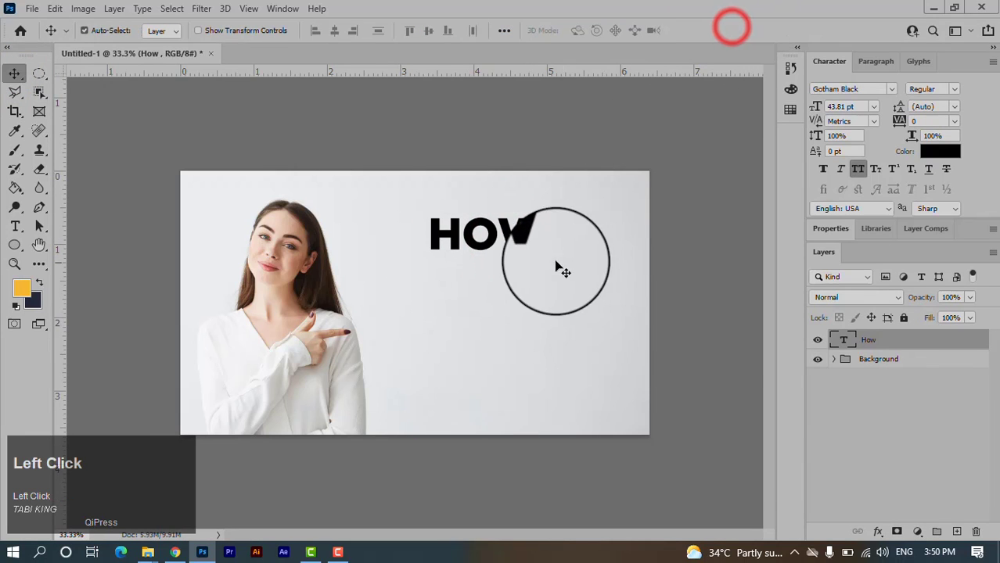
# Step: Duplicate the HOW text directly below itself and change the copy to read TO
pyautogui.moveTo(535, 249); pyautogui.dragTo(531, 282)
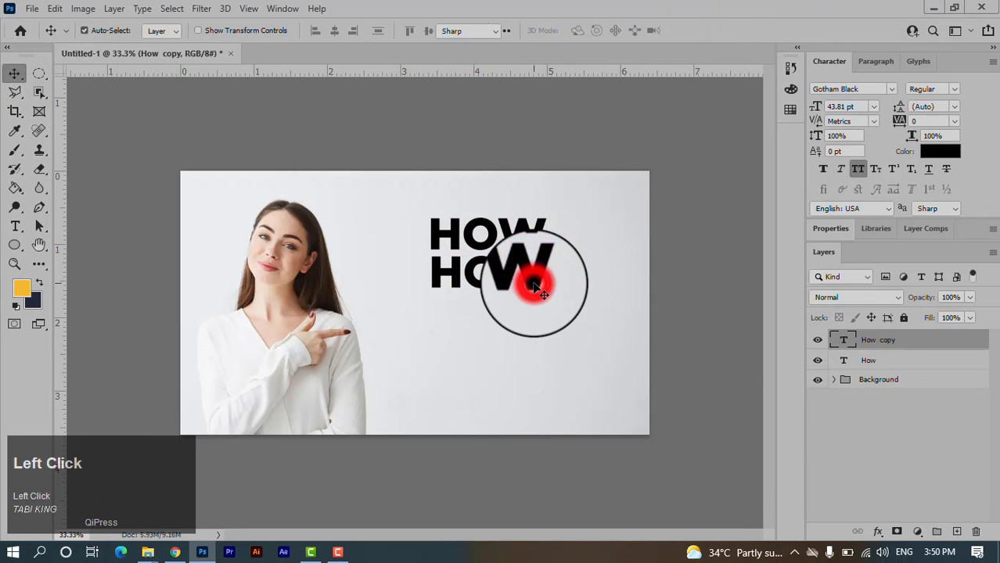
pyautogui.press('t')
pyautogui.doubleClick(531, 283)
pyautogui.write('TO')
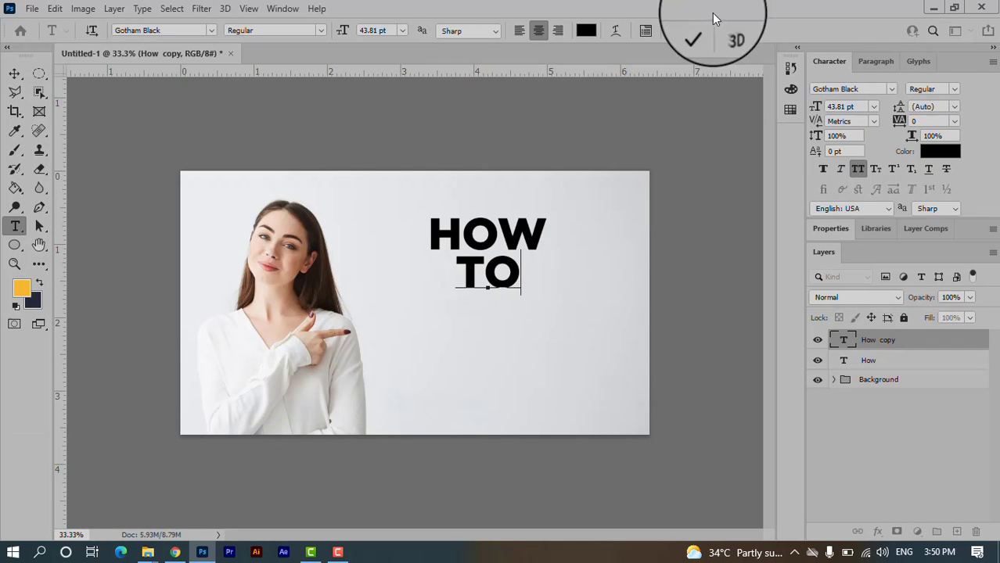
pyautogui.click(700, 30)
# Step: Duplicate the HOW text below TO and change the copy to read CRATE
pyautogui.press('v')
pyautogui.moveTo(536, 239); pyautogui.dragTo(522, 329)
pyautogui.press('t')
pyautogui.doubleClick(519, 329)
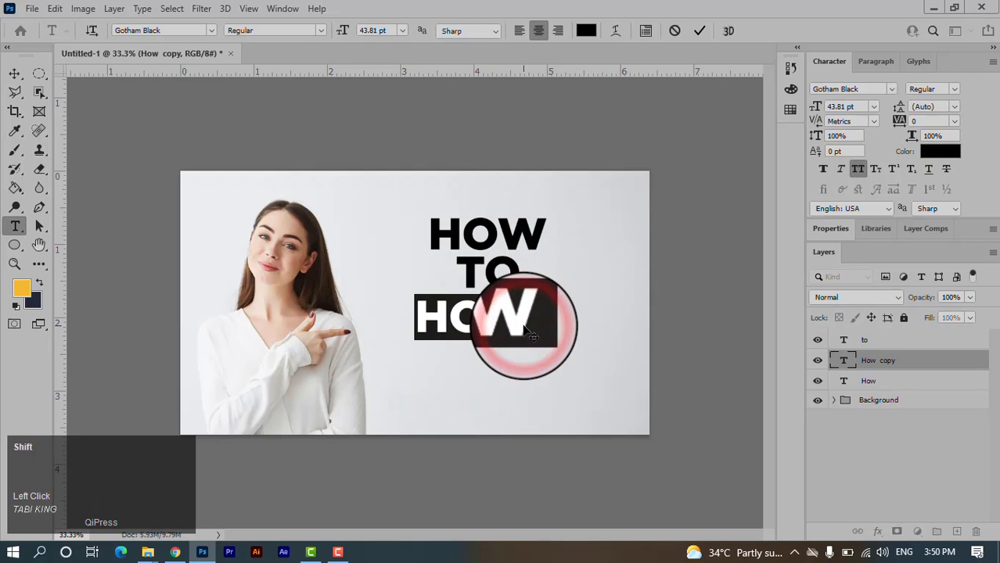
pyautogui.write('CRATE')
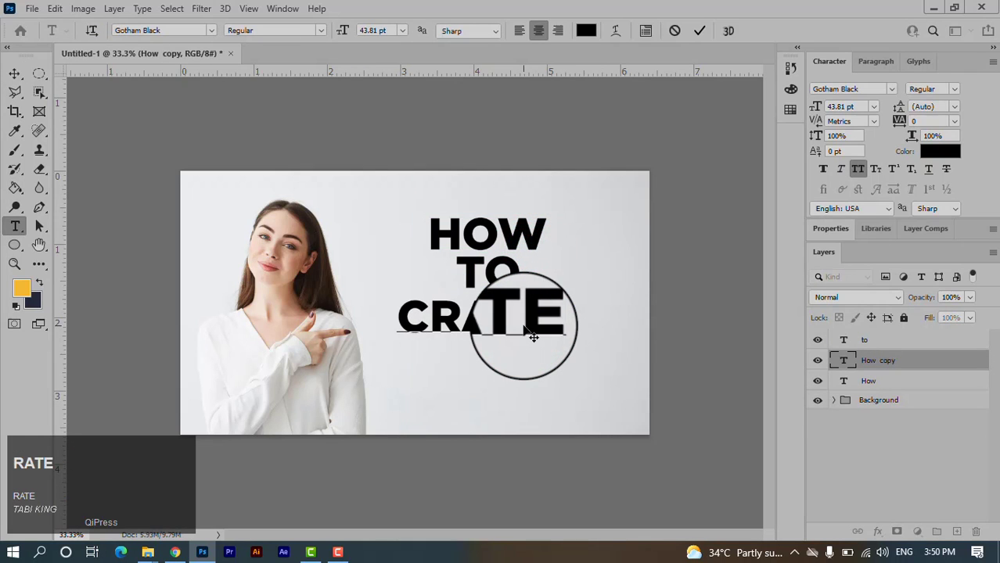
pyautogui.click(697, 30)
# Step: Duplicate the CRATE text below itself and change the copy to read DISPLAY
pyautogui.press('v')
pyautogui.moveTo(538, 317); pyautogui.dragTo(539, 365)
pyautogui.doubleClick(542, 350)
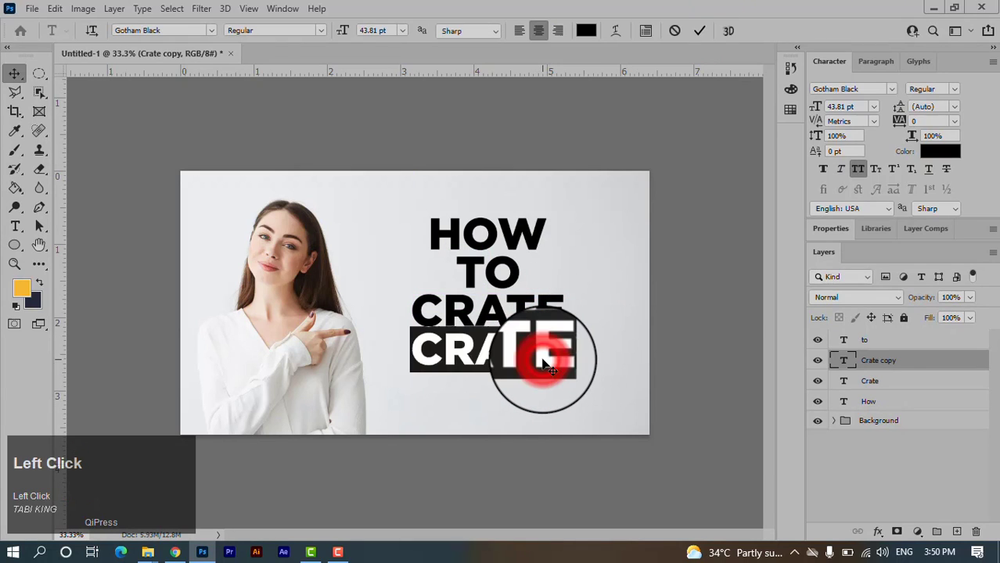
pyautogui.write('DISPL')
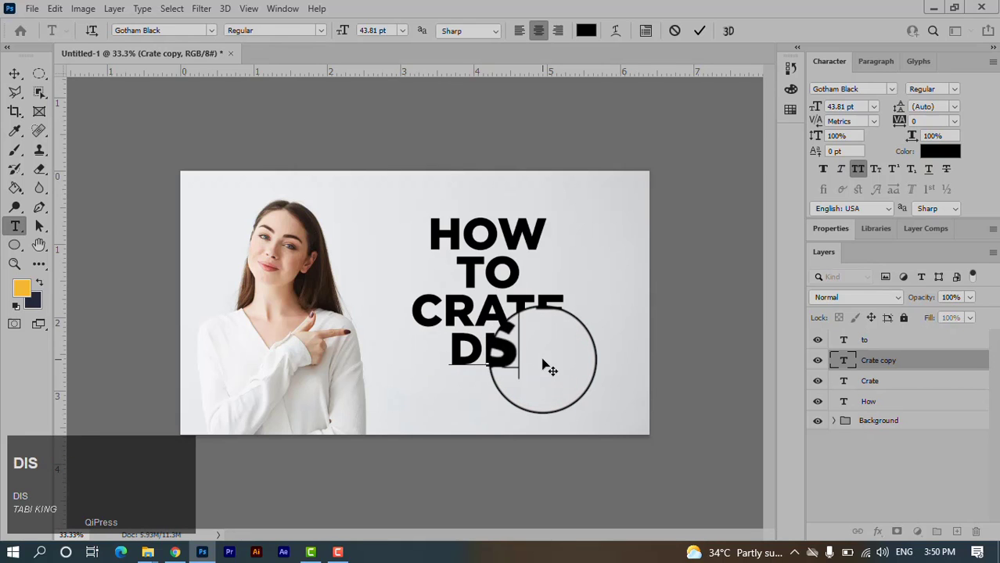
pyautogui.write('AY')
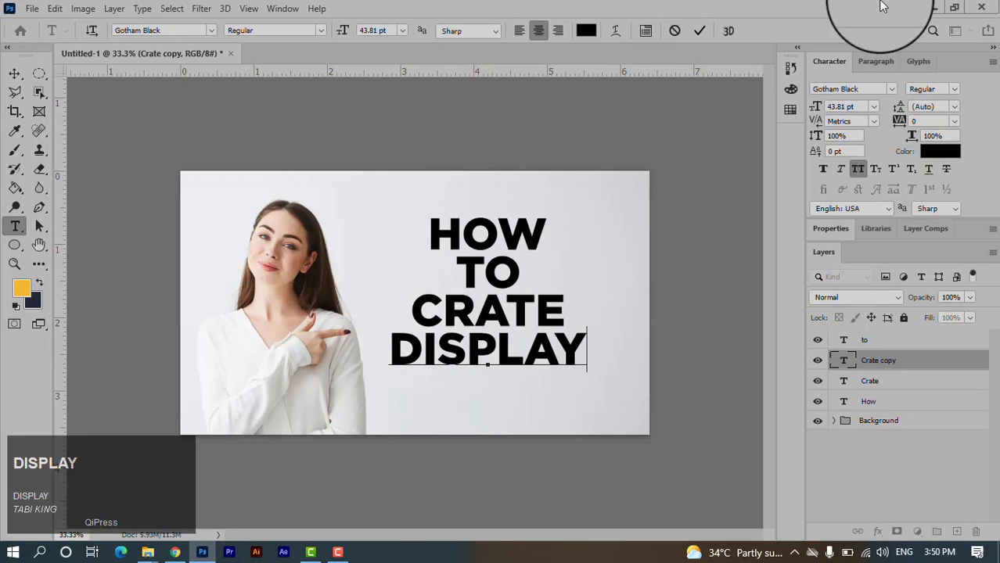
pyautogui.click(699, 30)
# Step: Duplicate the DISPLAY text below itself and change the copy to read PICTURE
pyautogui.moveTo(579, 361); pyautogui.dragTo(570, 405)
pyautogui.doubleClick(571, 405)
pyautogui.write('PI')
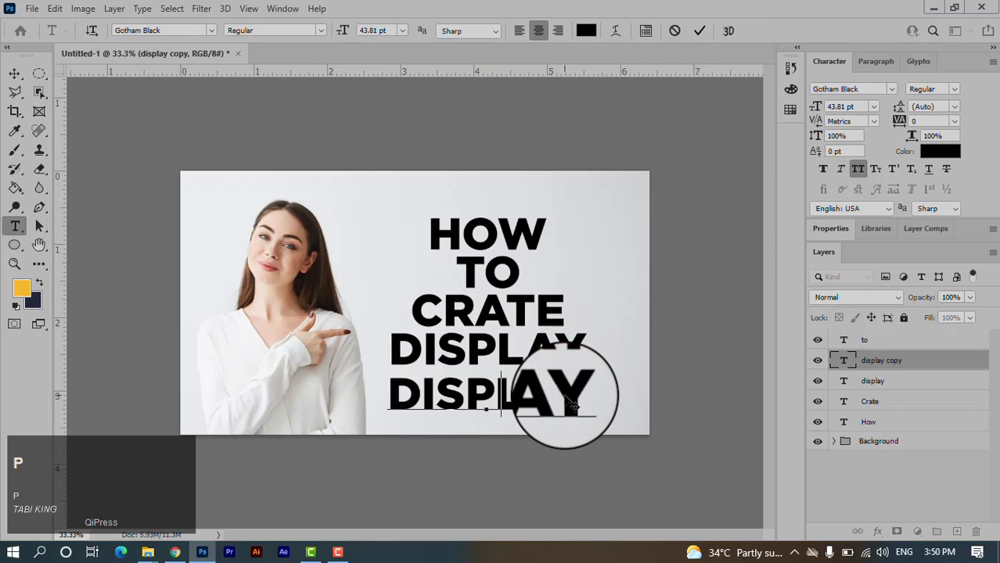
pyautogui.write('CTURE')
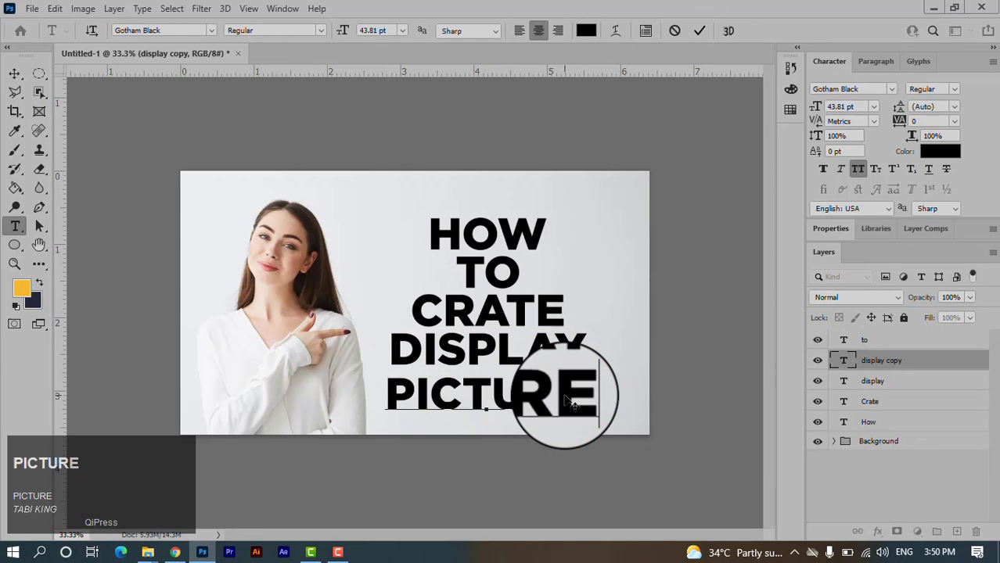
pyautogui.click(706, 35)
# Step: Move HOW slightly upward, then shrink TO to about 20 pt and tuck it under the left edge of HOW
pyautogui.press('v')
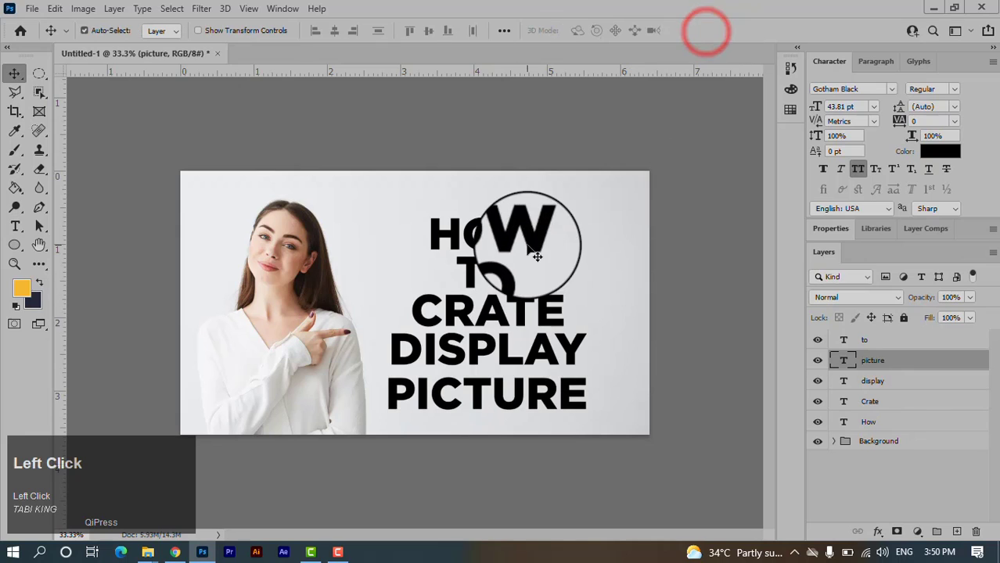
pyautogui.moveTo(526, 234); pyautogui.dragTo(532, 243)
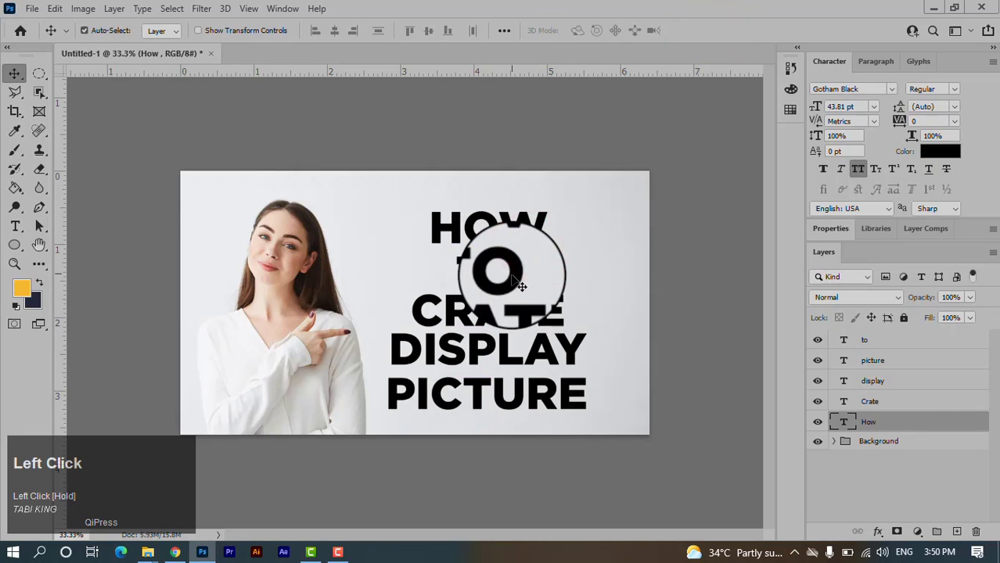
pyautogui.keyDown('ctrl'); pyautogui.click(489, 262); pyautogui.keyUp('ctrl')
pyautogui.hotkey('ctrl', 't')
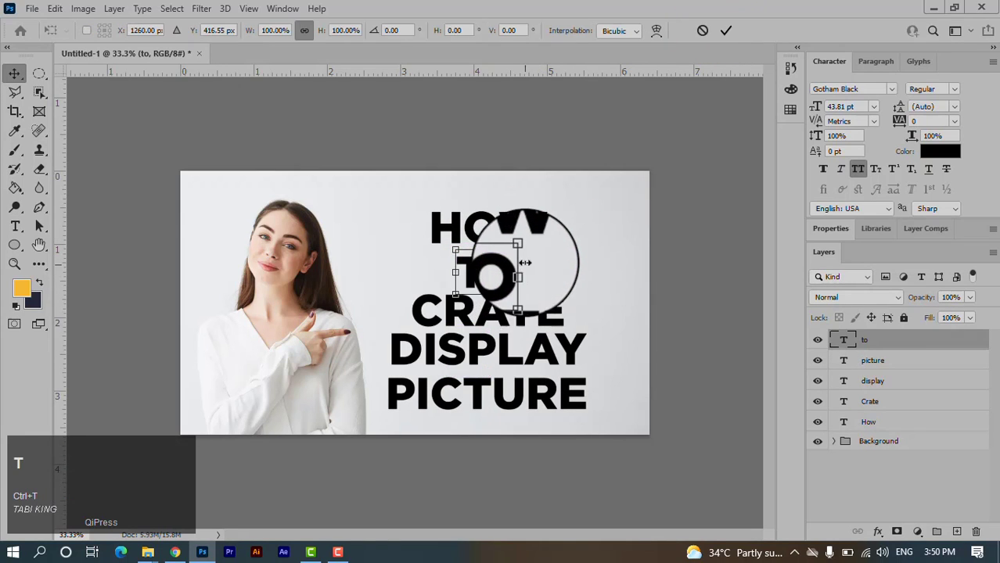
pyautogui.moveTo(528, 242); pyautogui.dragTo(456, 258)
pyautogui.click(726, 29)
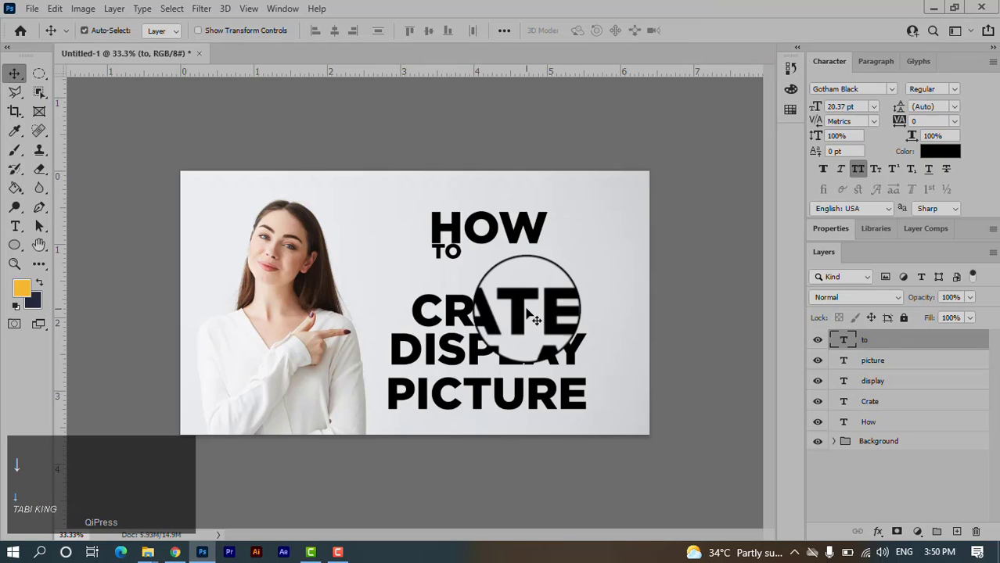
# Step: Scale the CRATE text down to about 63% and place it directly under TO, aligned with its left edge
pyautogui.click(522, 319)
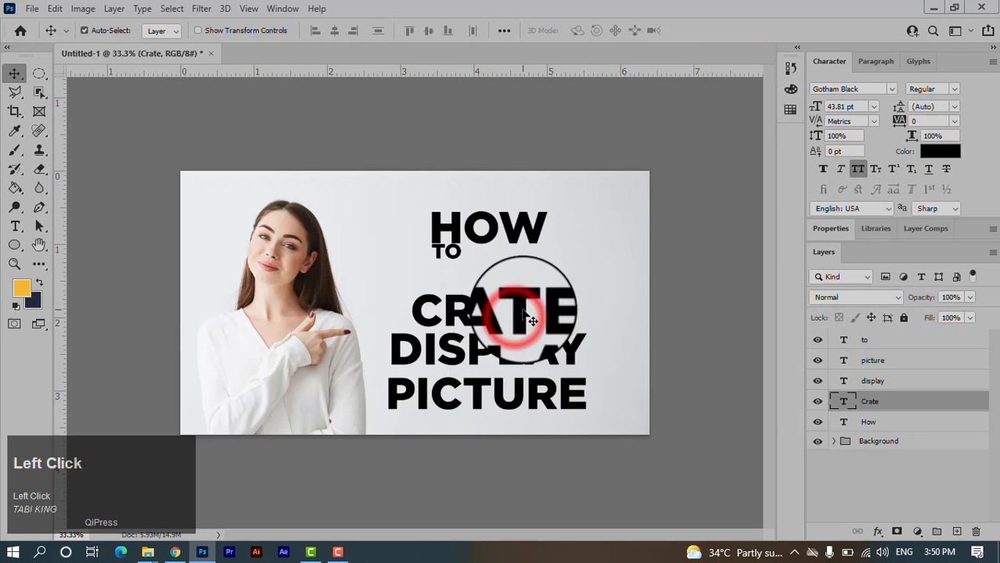
pyautogui.hotkey('ctrl', 't')
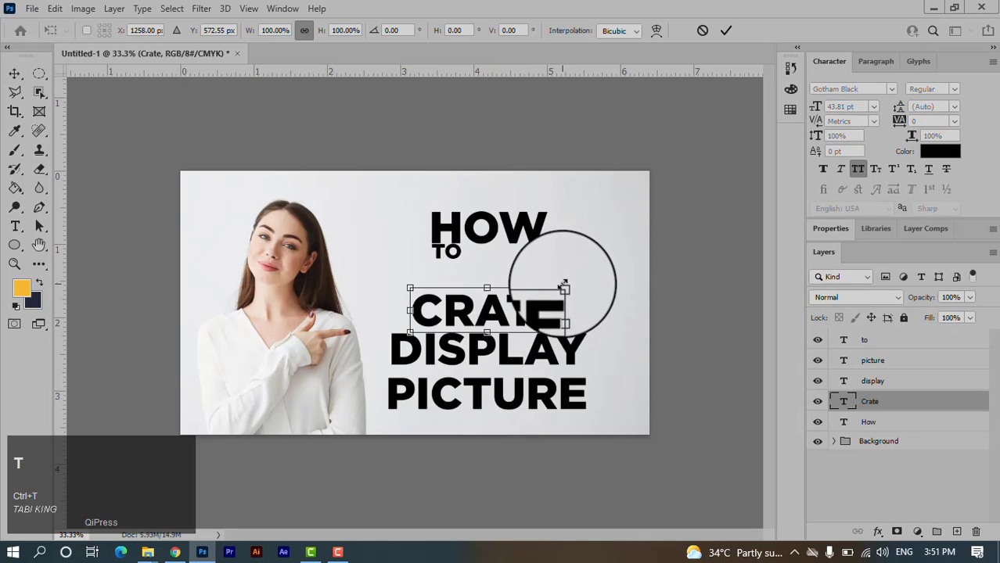
pyautogui.keyDown('alt'); pyautogui.click(566, 287); pyautogui.keyUp('alt')
pyautogui.moveTo(565, 287); pyautogui.dragTo(547, 289)
pyautogui.click(509, 314)
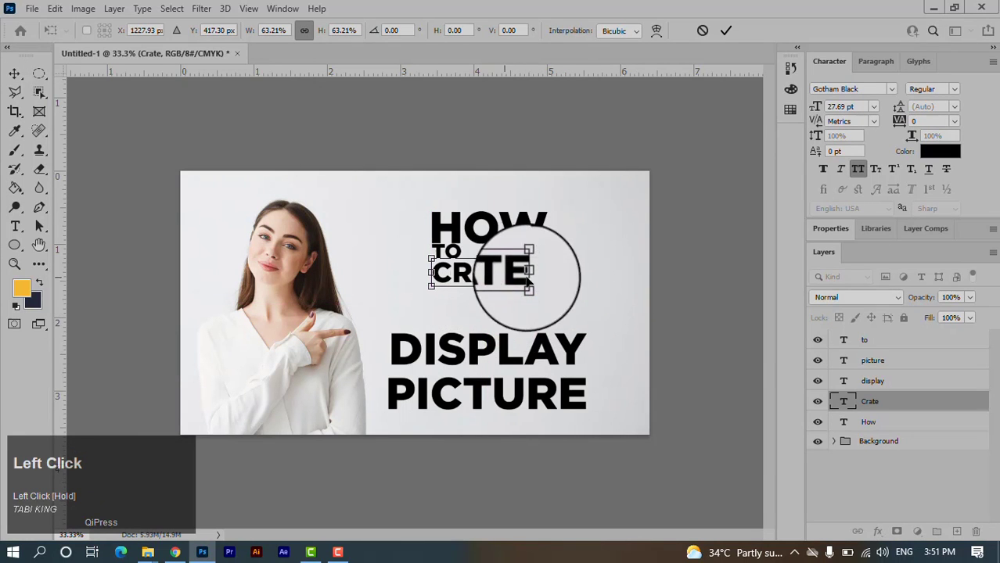
pyautogui.click(726, 30)
# Step: Try a tracking of 300 on the CRATE text, then reset its tracking to 0
pyautogui.keyDown('ctrl'); pyautogui.click(923, 121); pyautogui.keyUp('ctrl')
pyautogui.moveTo(923, 120); pyautogui.dragTo(929, 118)
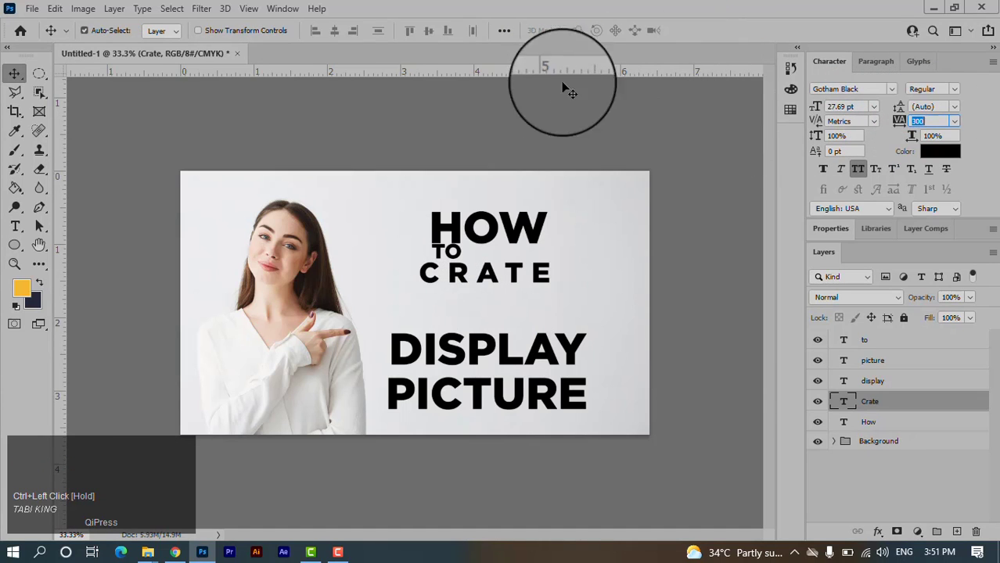
pyautogui.moveTo(494, 290); pyautogui.dragTo(501, 281)
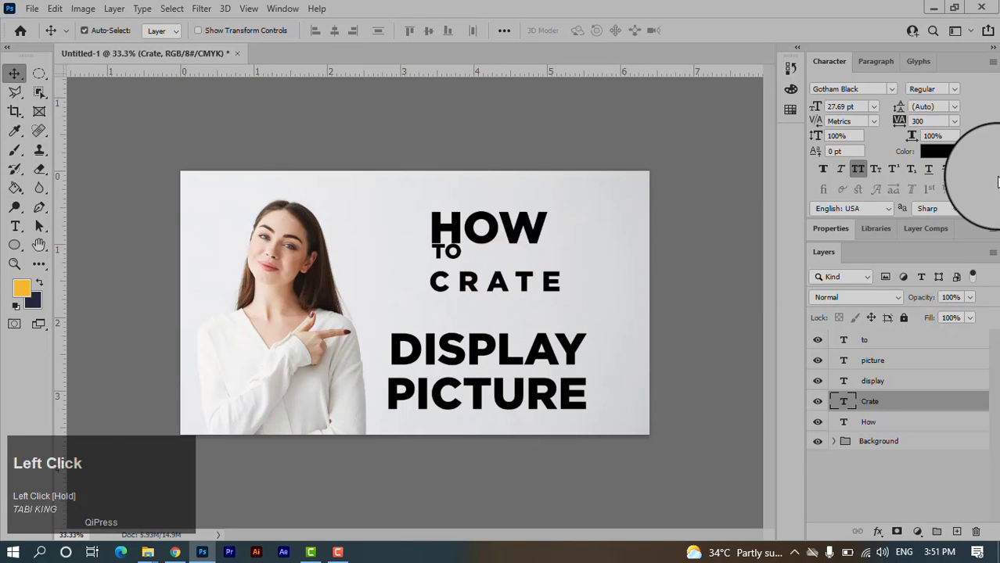
pyautogui.click(955, 120)
pyautogui.click(930, 210)
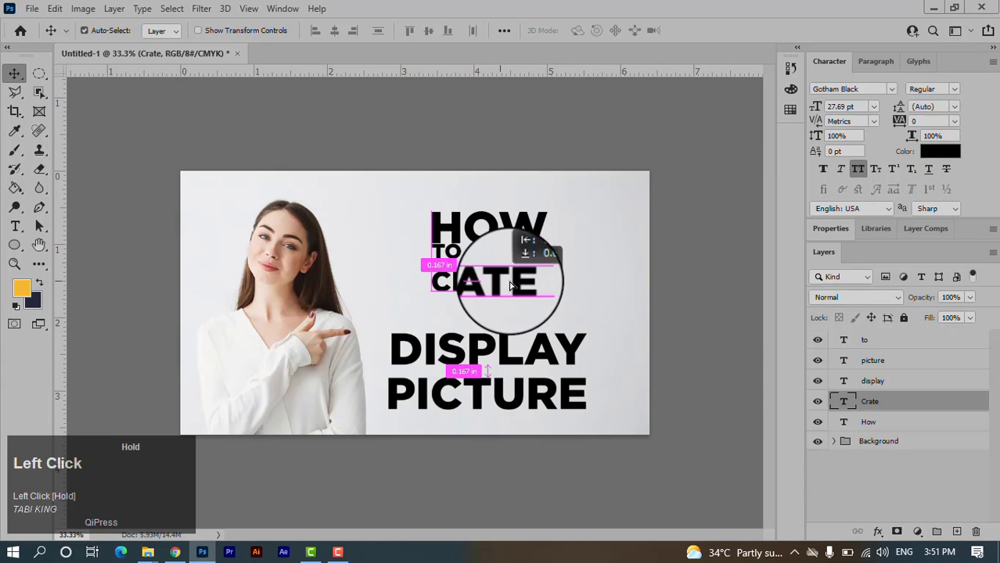
# Step: Scale the CRATE text up to about 125% and align it under TO with the left edge of HOW
pyautogui.hotkey('ctrl', 't')
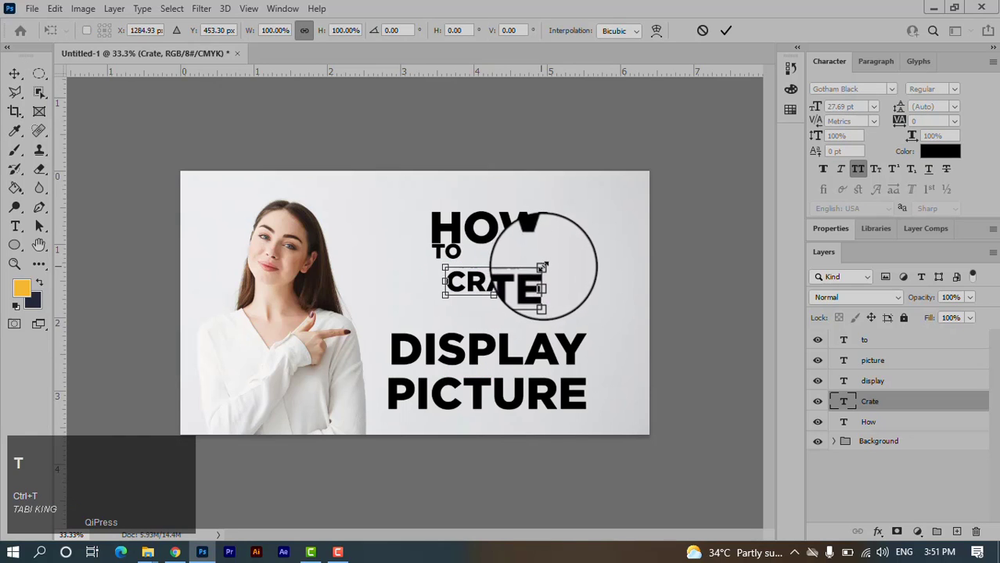
pyautogui.moveTo(554, 268); pyautogui.dragTo(556, 257)
pyautogui.moveTo(520, 286); pyautogui.dragTo(515, 284)
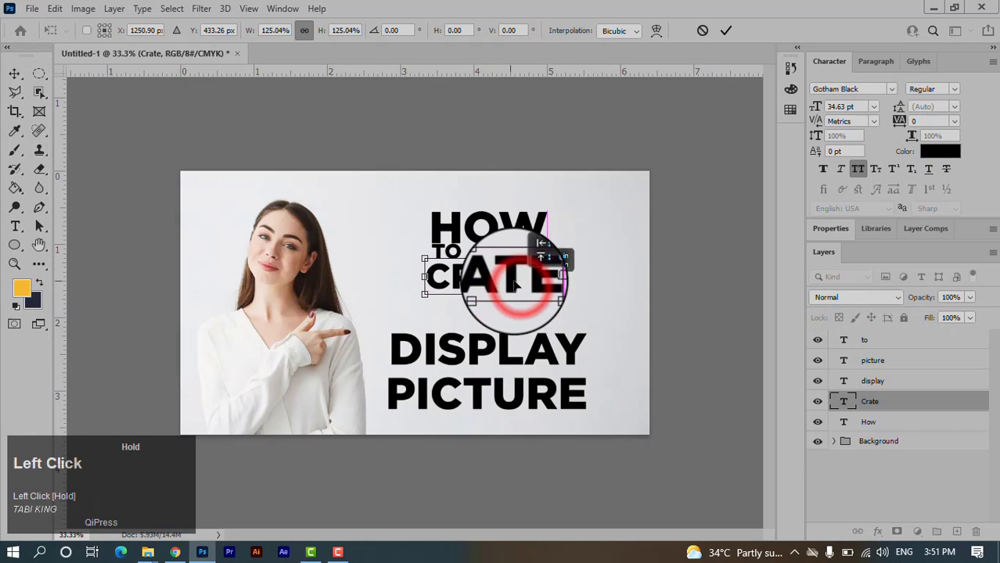
pyautogui.click(725, 31)
# Step: Move DISPLAY up beneath CRATE and shrink it to about 72%, aligned with the left edge of the words above
pyautogui.moveTo(517, 362); pyautogui.dragTo(524, 334)
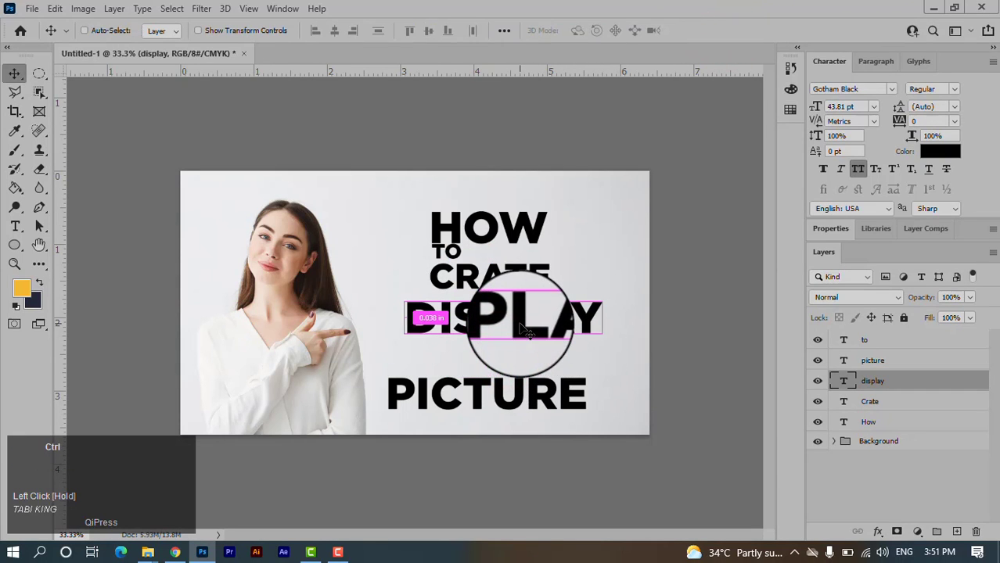
pyautogui.hotkey('ctrl', 't')
pyautogui.moveTo(602, 290); pyautogui.dragTo(575, 302)
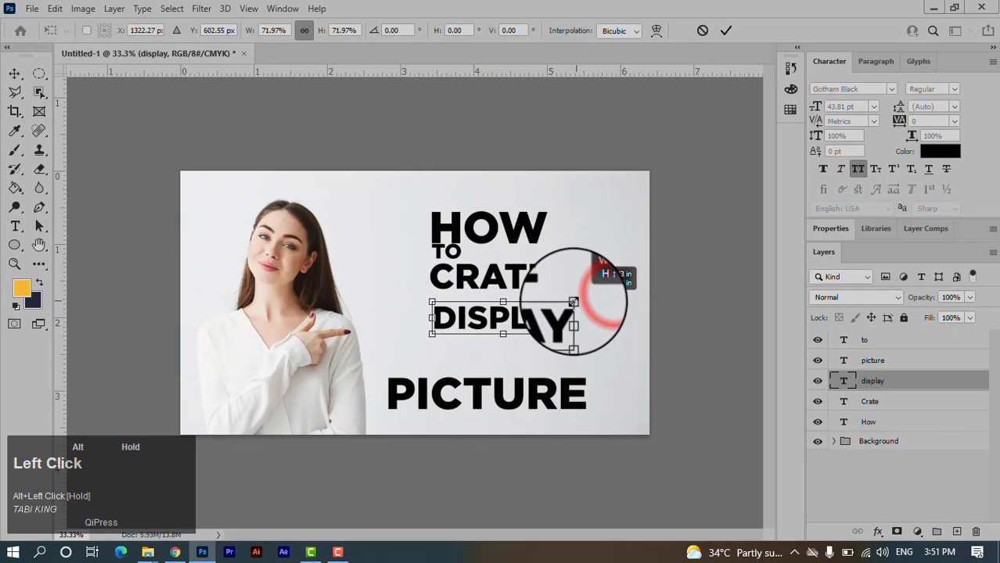
pyautogui.click(725, 30)
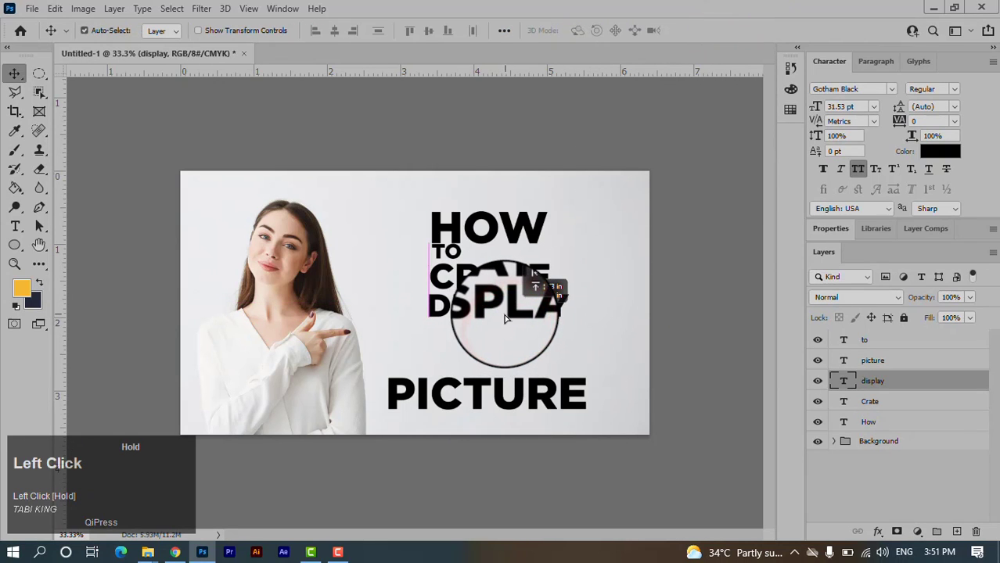
# Step: Move PICTURE up below DISPLAY and scale it down to about 66%, aligned with the left edge of the words above
pyautogui.moveTo(511, 407); pyautogui.dragTo(519, 354)
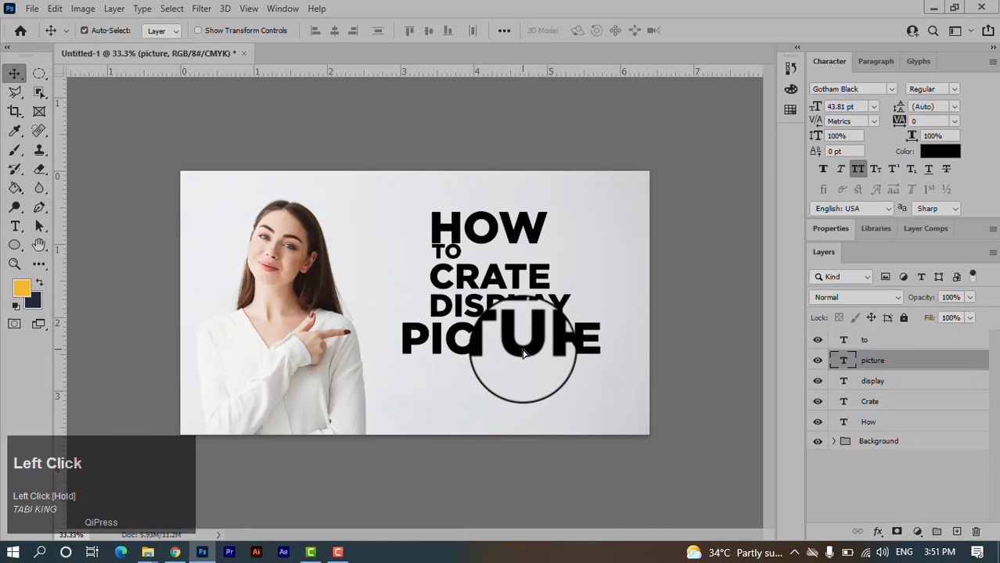
pyautogui.hotkey('ctrl', 't')
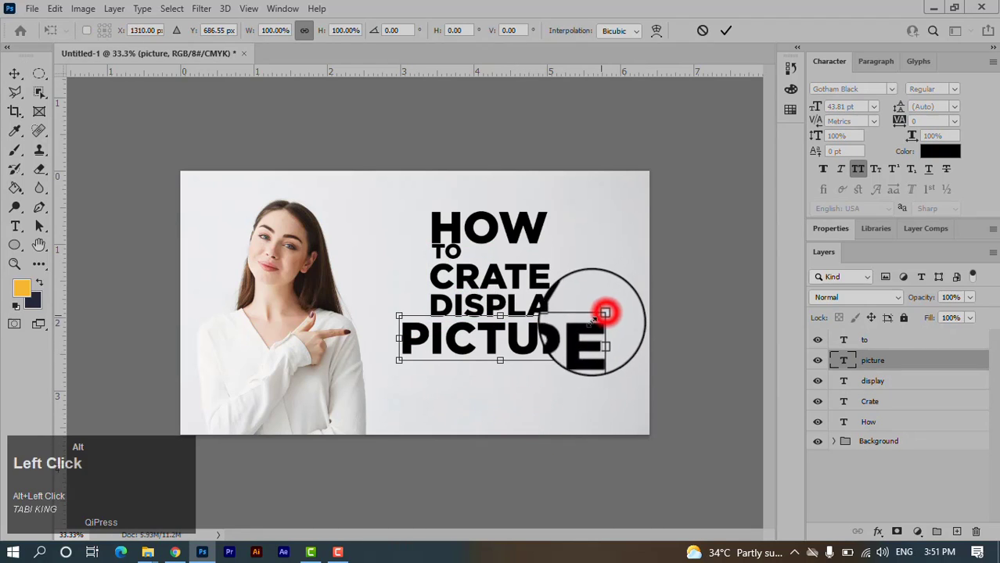
pyautogui.moveTo(605, 313); pyautogui.dragTo(535, 341)
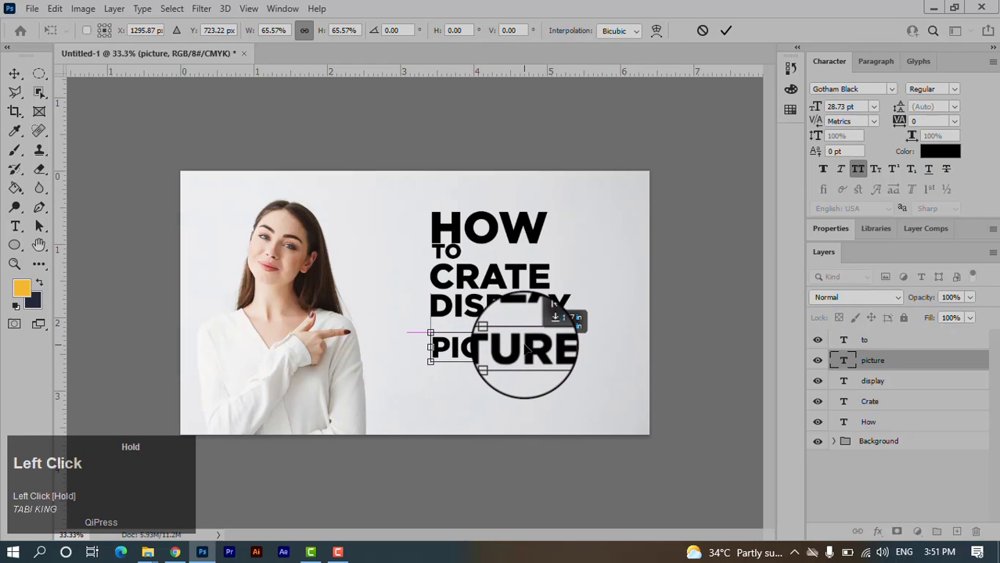
pyautogui.click(726, 31)
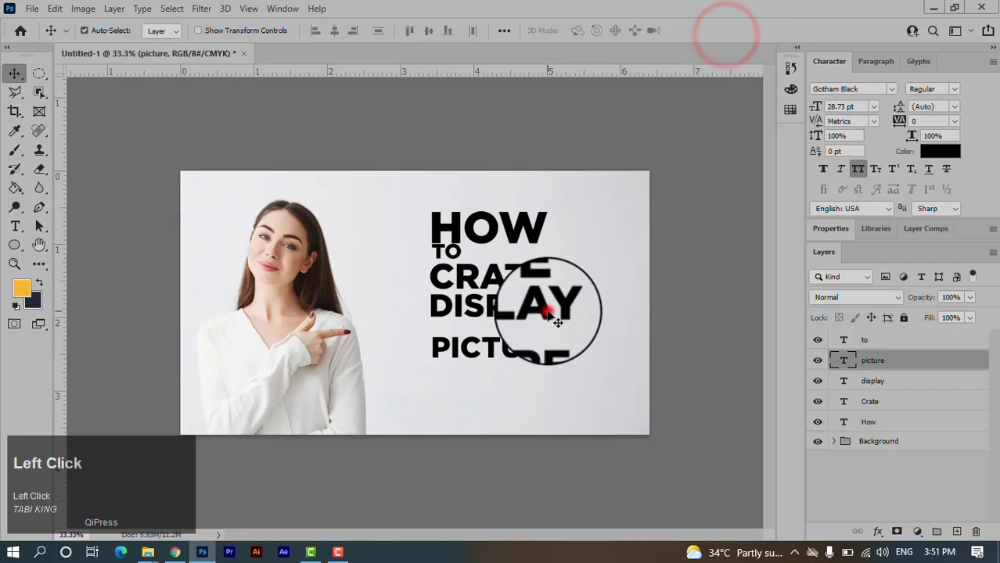
# Step: Shrink DISPLAY to about 29.4 pt and place it directly above PICTURE, nudging it left toward PICTURE's left edge
pyautogui.moveTo(553, 316); pyautogui.dragTo(567, 298)
pyautogui.hotkey('ctrl', 't')
pyautogui.click(729, 30)
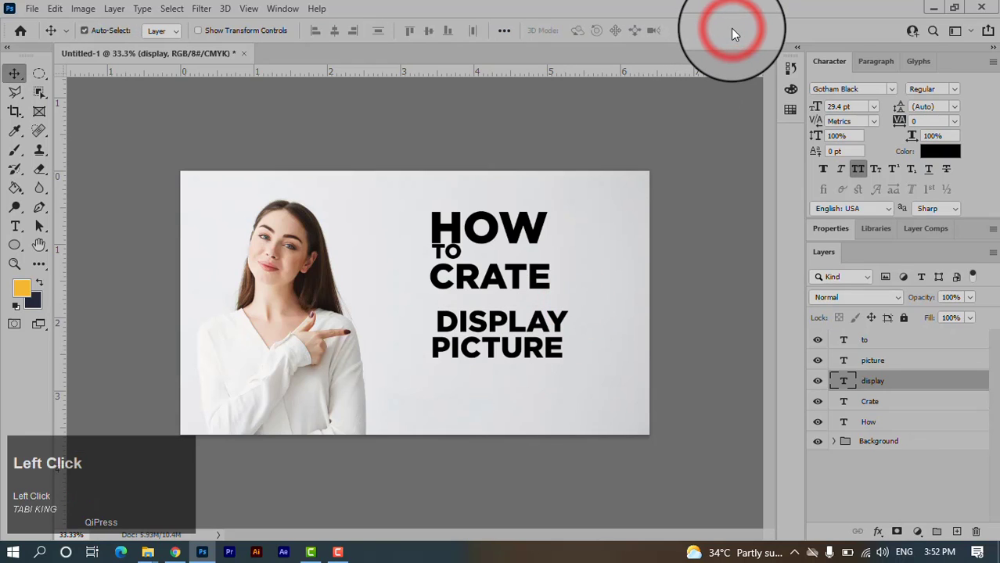
pyautogui.press('Left')
pyautogui.press('Left')
pyautogui.press('Left')
pyautogui.press('Left')
pyautogui.press('Left')
pyautogui.press('Left')
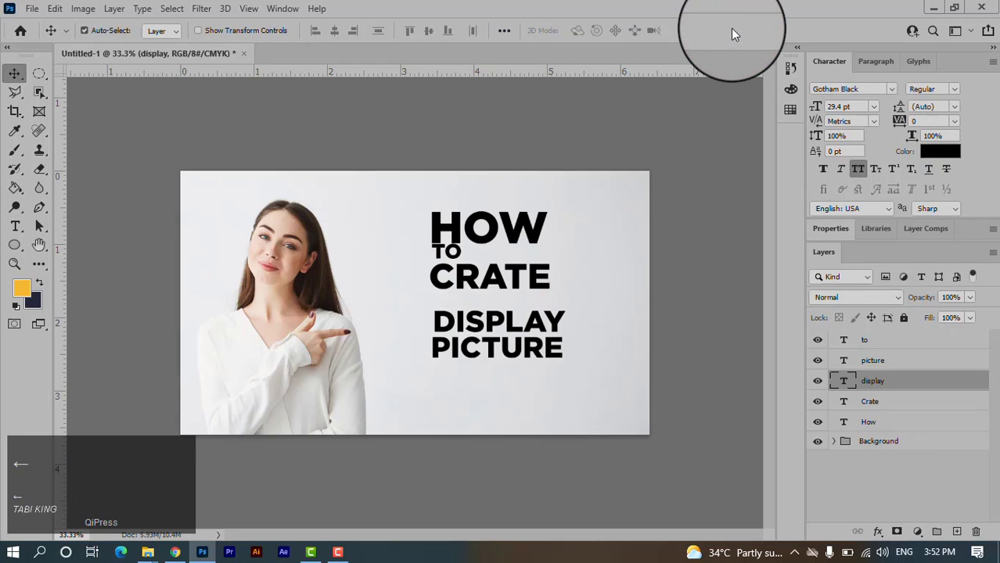
# Step: Scale HOW up to about 142% and position it above the other headline words
pyautogui.keyDown('ctrl'); pyautogui.click(500, 223); pyautogui.keyUp('ctrl')
pyautogui.hotkey('ctrl', 't')
pyautogui.moveTo(546, 205); pyautogui.dragTo(585, 197)
pyautogui.moveTo(553, 230); pyautogui.dragTo(560, 234)
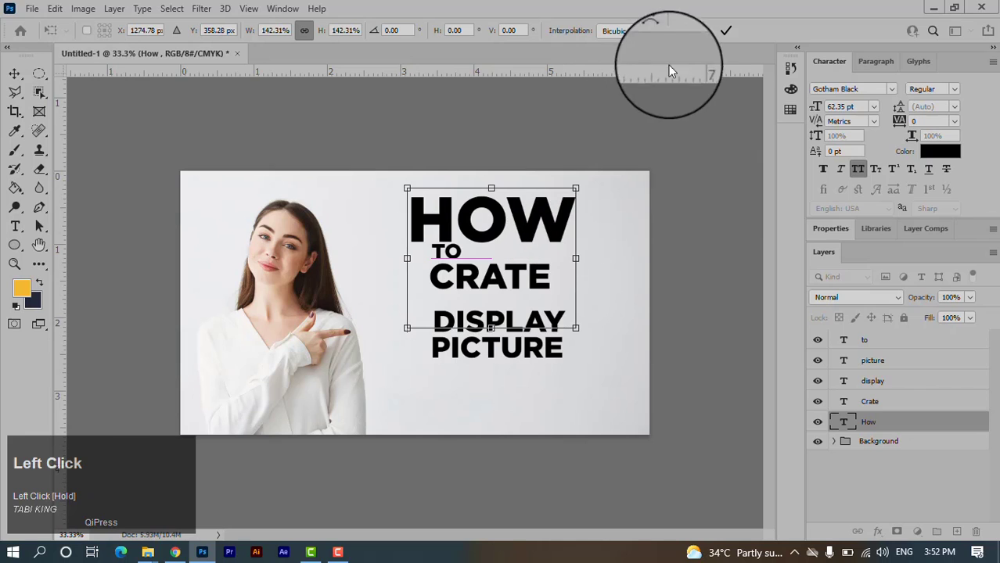
pyautogui.click(726, 31)
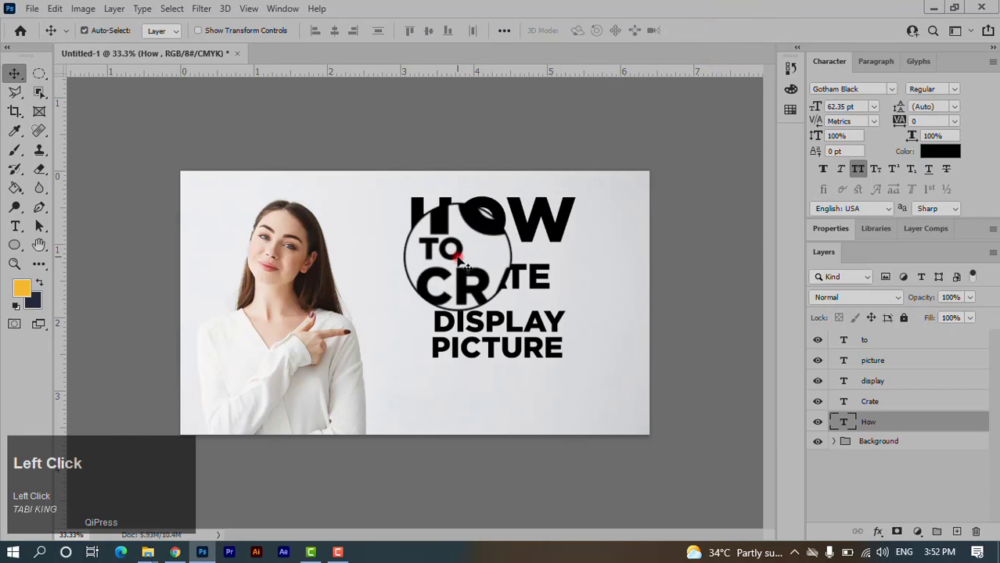
# Step: Move TO toward the middle beneath HOW and scale it up to about 170%
pyautogui.moveTo(461, 259); pyautogui.dragTo(503, 260)
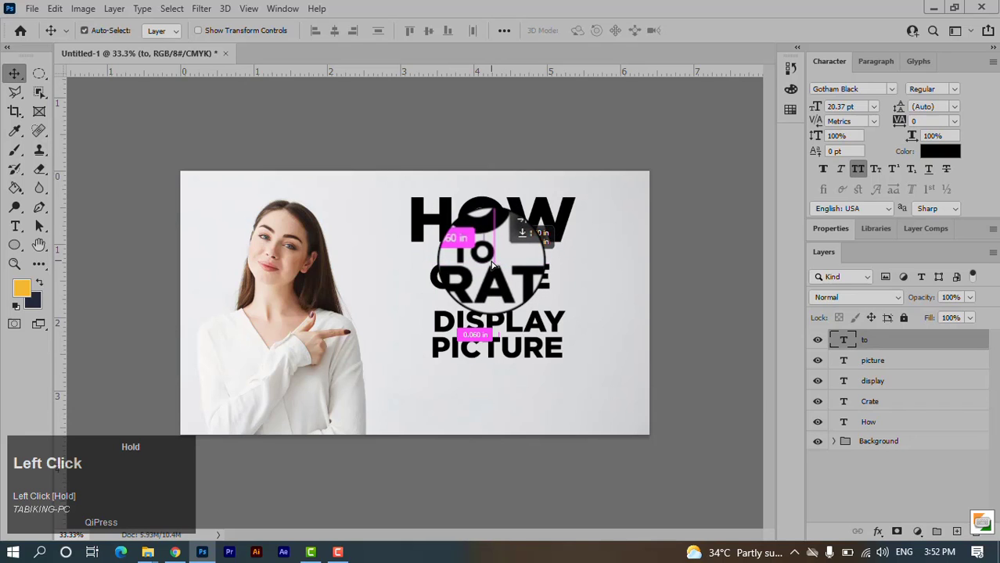
pyautogui.moveTo(492, 264); pyautogui.dragTo(494, 252)
pyautogui.hotkey('ctrl', 't')
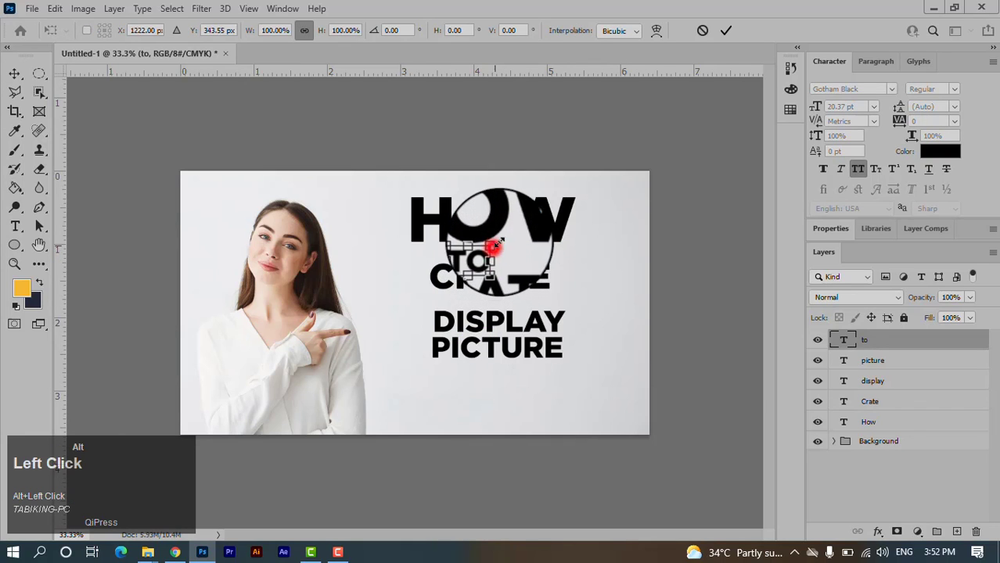
pyautogui.click(726, 30)
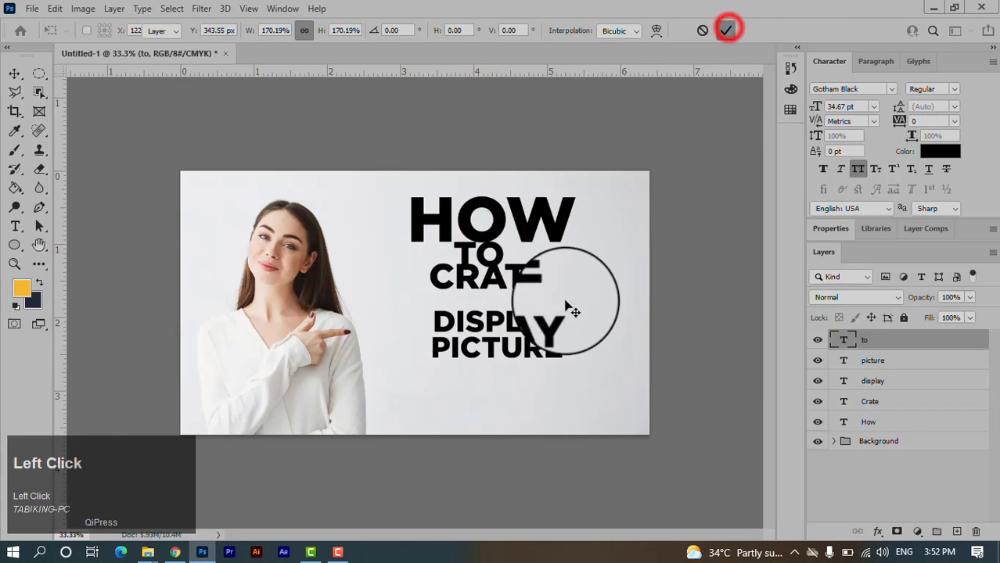
# Step: Move CRATE down to just above DISPLAY and place TO under HOW, aligned with HOW's left edge
pyautogui.click(535, 287)
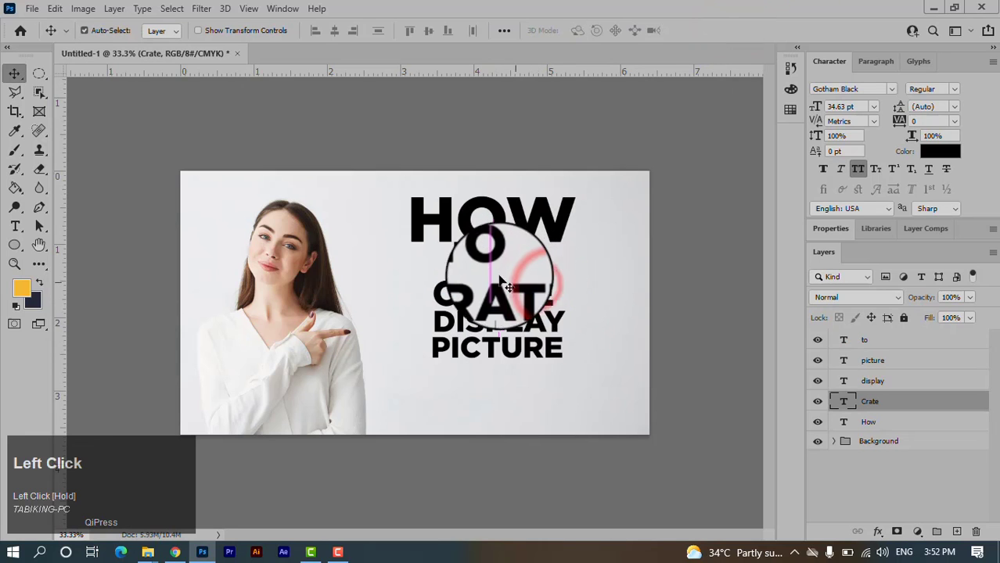
pyautogui.doubleClick(491, 267)
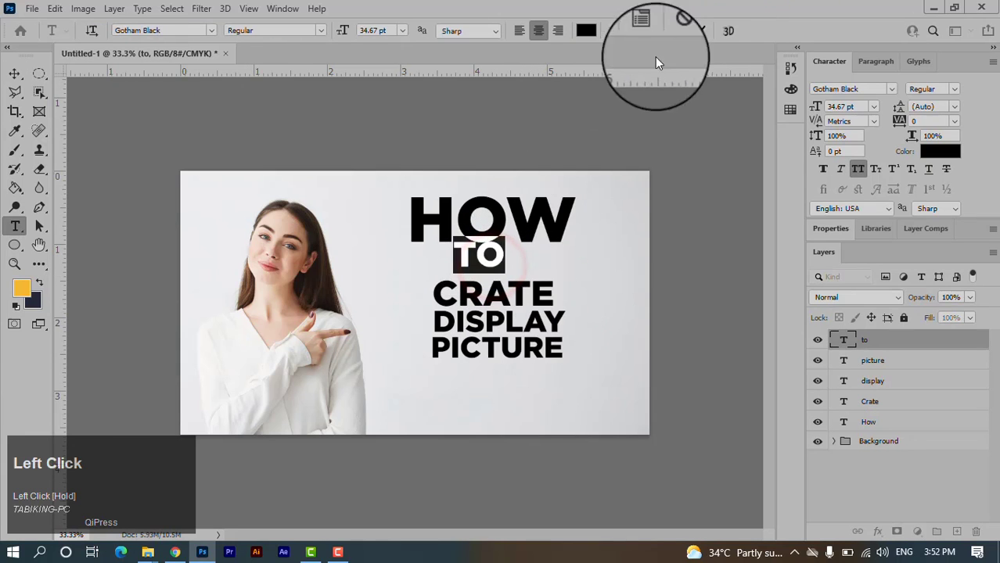
pyautogui.click(703, 36)
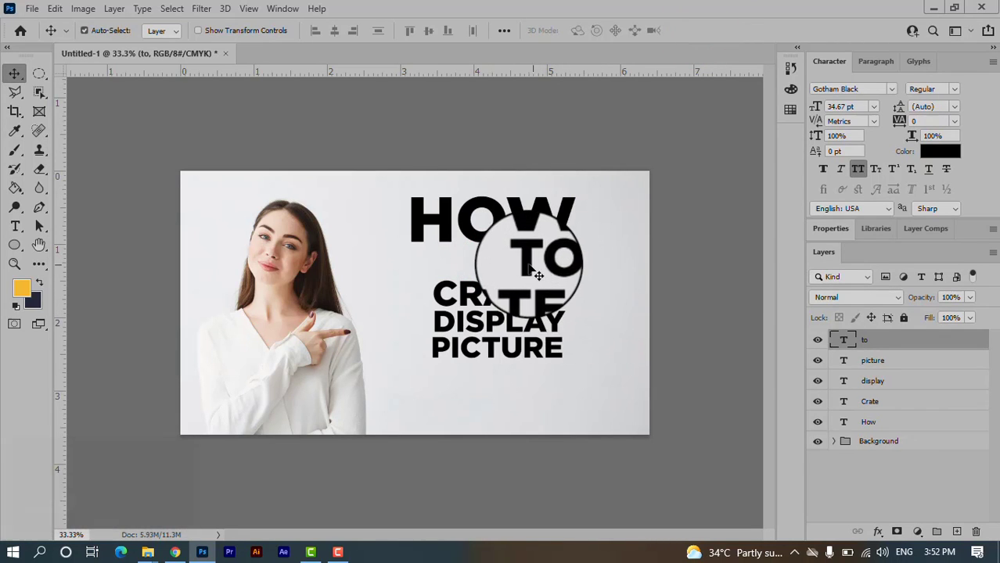
pyautogui.moveTo(529, 262); pyautogui.dragTo(418, 264)
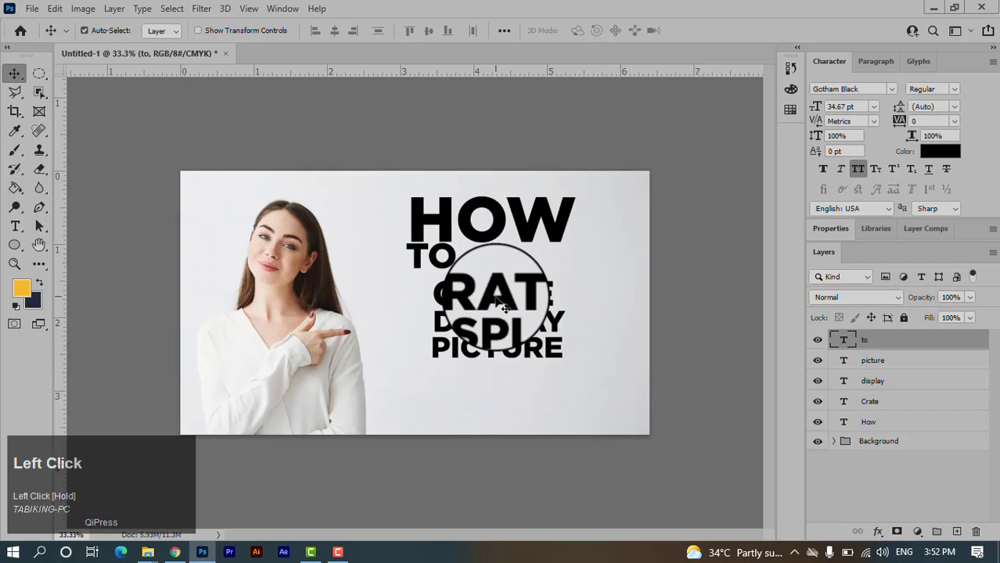
# Step: Move CRATE up beside the lower right of TO and nudge it slightly to the right
pyautogui.doubleClick(493, 291)
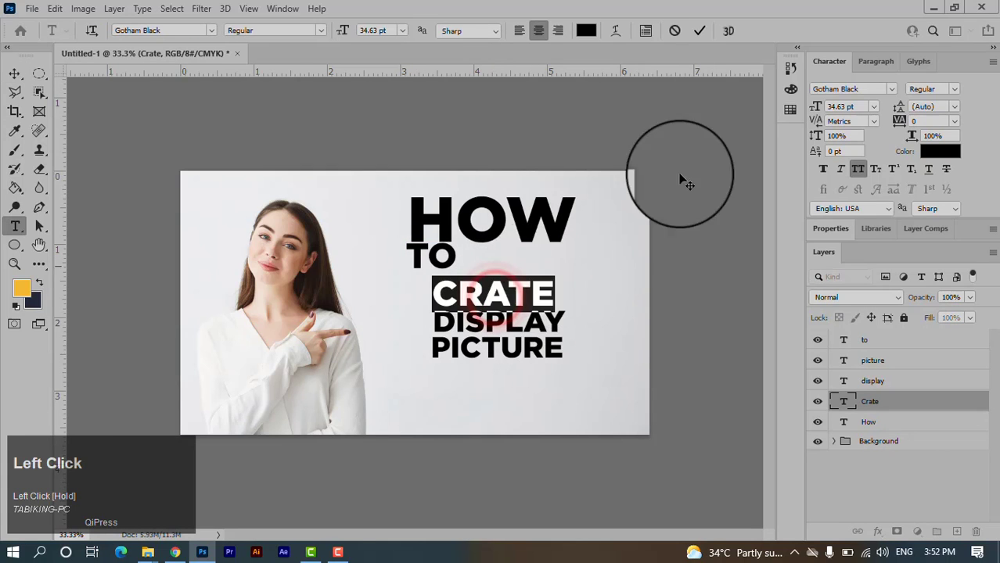
pyautogui.click(699, 31)
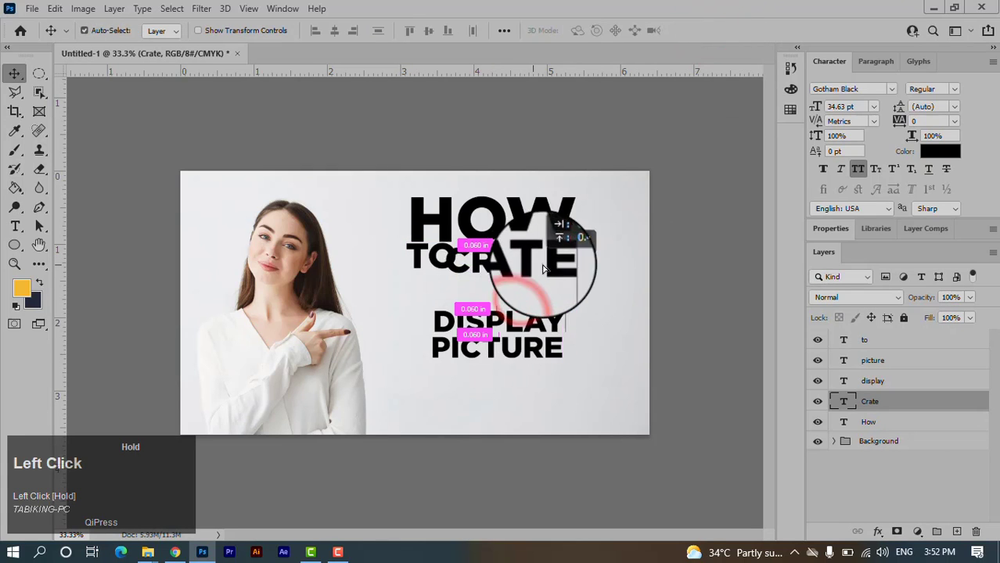
pyautogui.moveTo(562, 269); pyautogui.dragTo(557, 270)
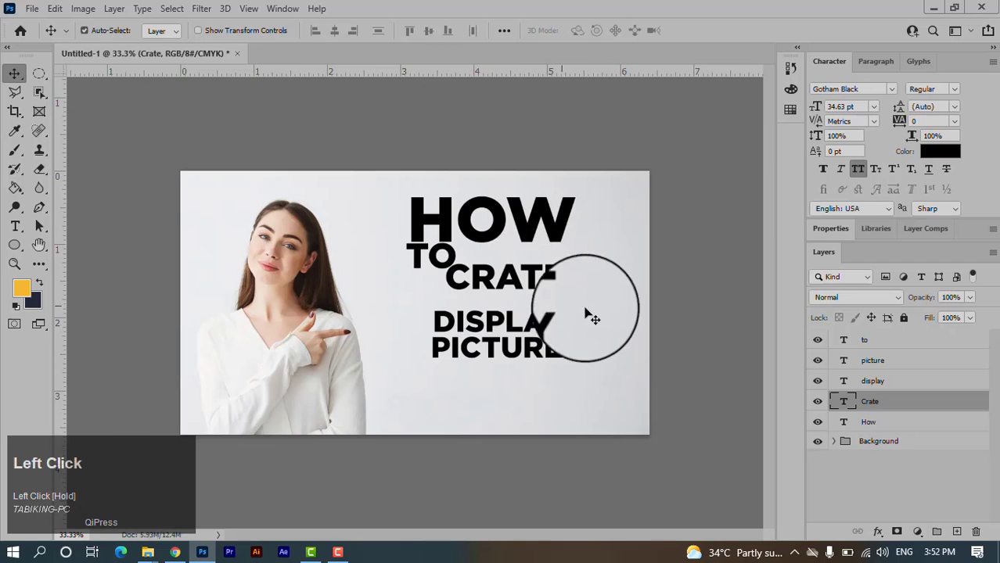
pyautogui.press('Right')
pyautogui.press('Right')
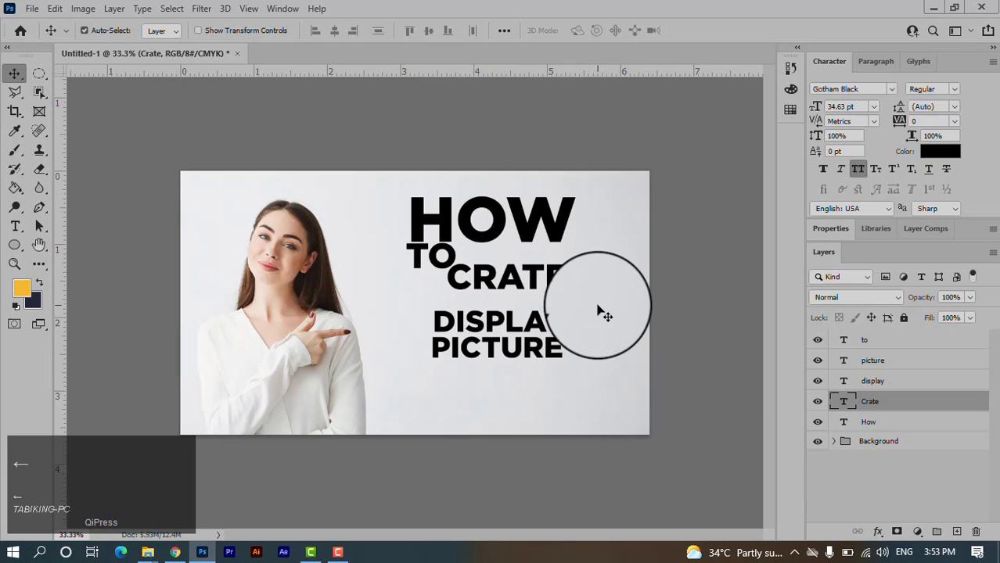
# Step: Shift DISPLAY slightly left so that its left edge lines up with PICTURE
pyautogui.click(560, 316)
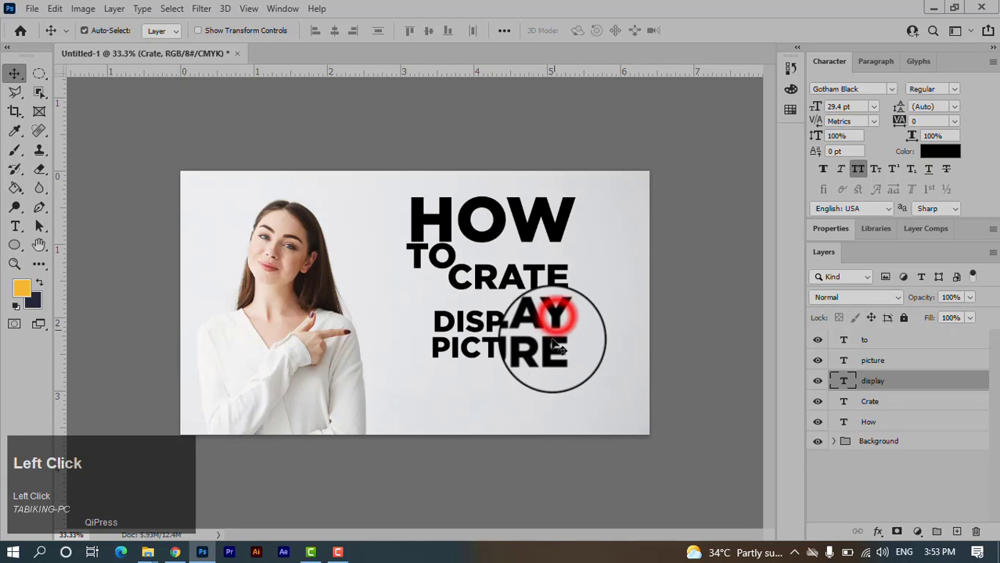
pyautogui.press('capslock')
pyautogui.click(548, 351)
pyautogui.click(559, 322)
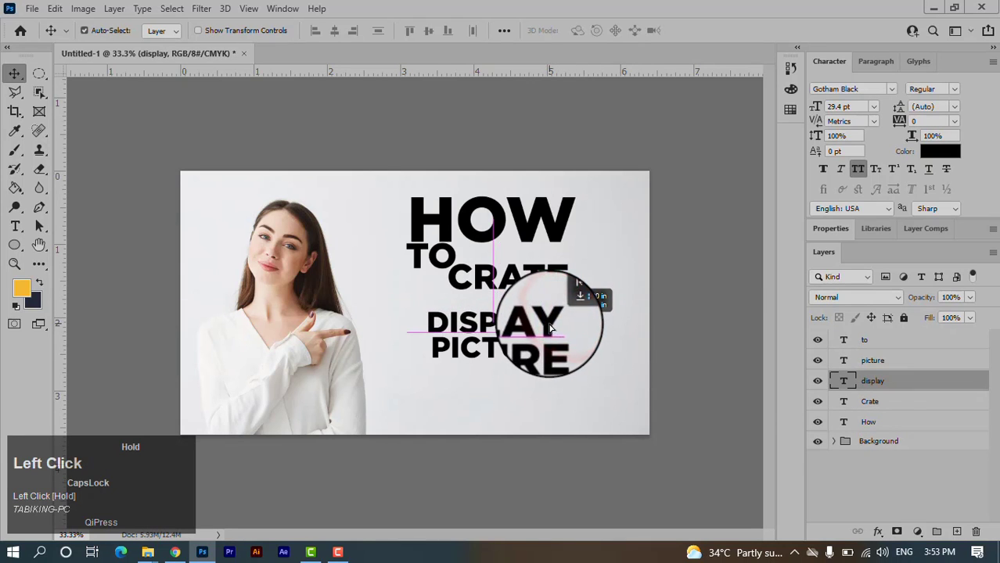
pyautogui.moveTo(551, 327); pyautogui.dragTo(552, 328)
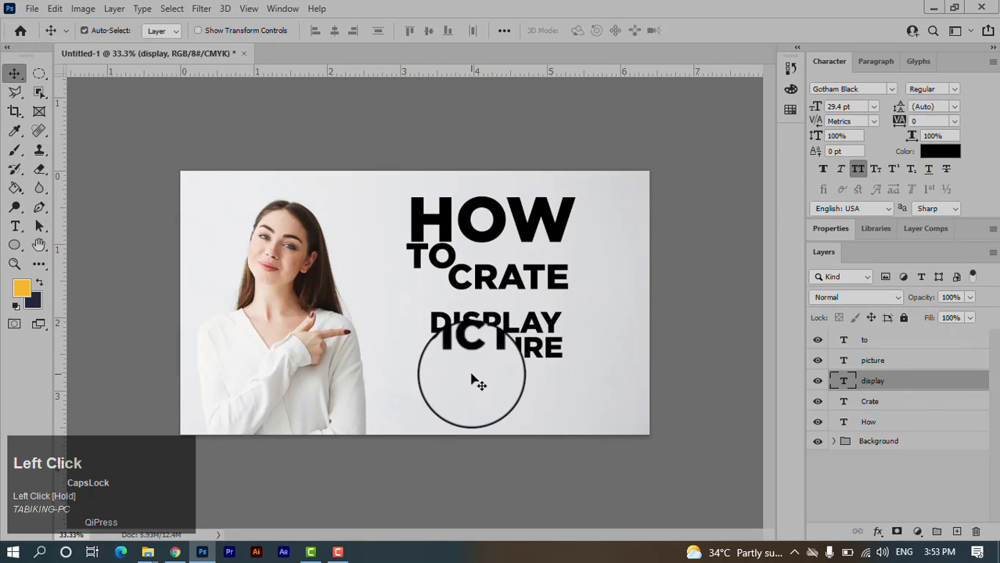
pyautogui.press('capslock')
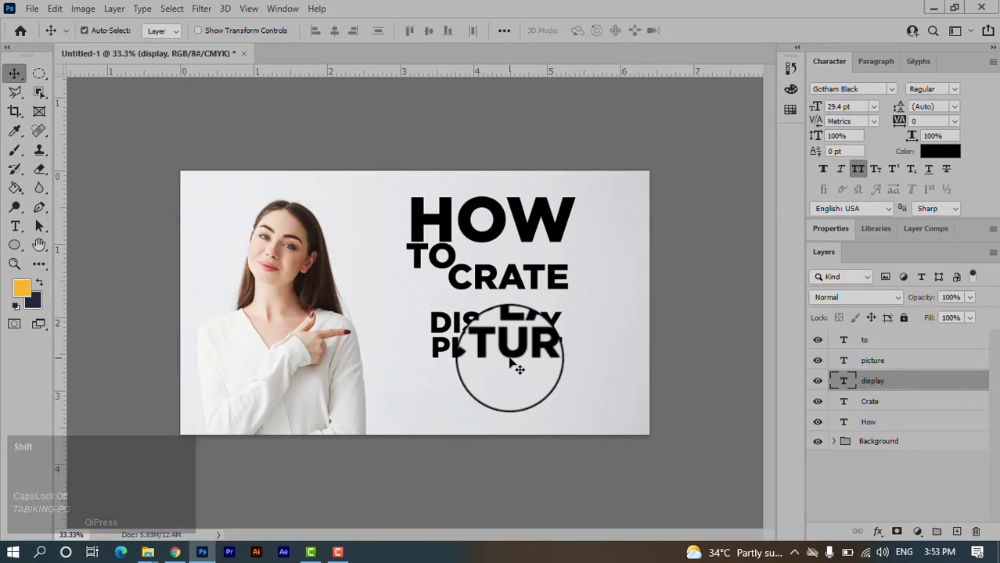
# Step: Move DISPLAY and PICTURE together up beneath CRATE, aligned with CRATE's left edge
pyautogui.keyDown('shift'); pyautogui.click(510, 361); pyautogui.keyUp('shift')
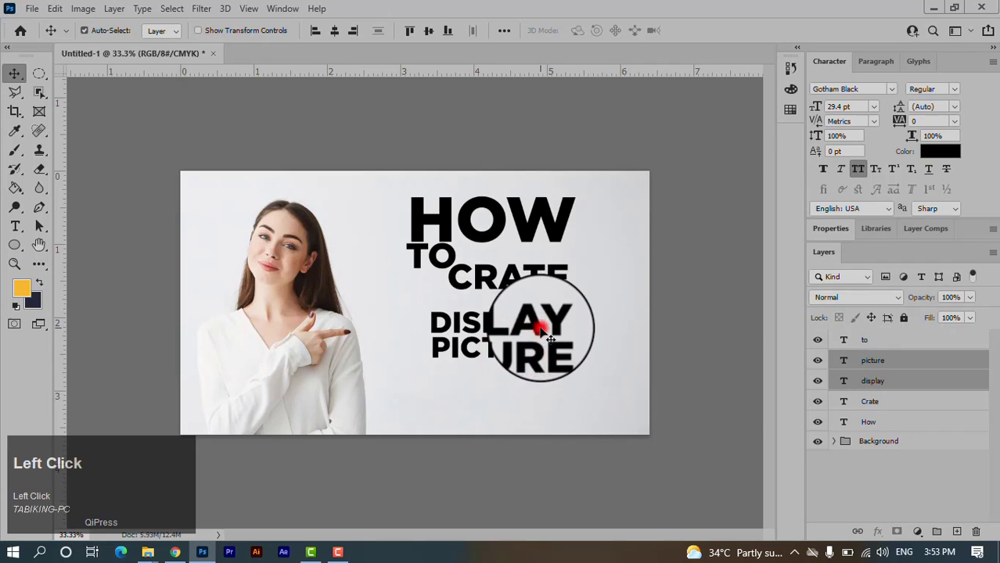
pyautogui.moveTo(545, 332)
pyautogui.mouseDown()
pyautogui.moveTo(578, 291)
pyautogui.moveTo(560, 319)
pyautogui.mouseUp()
pyautogui.click(553, 406)
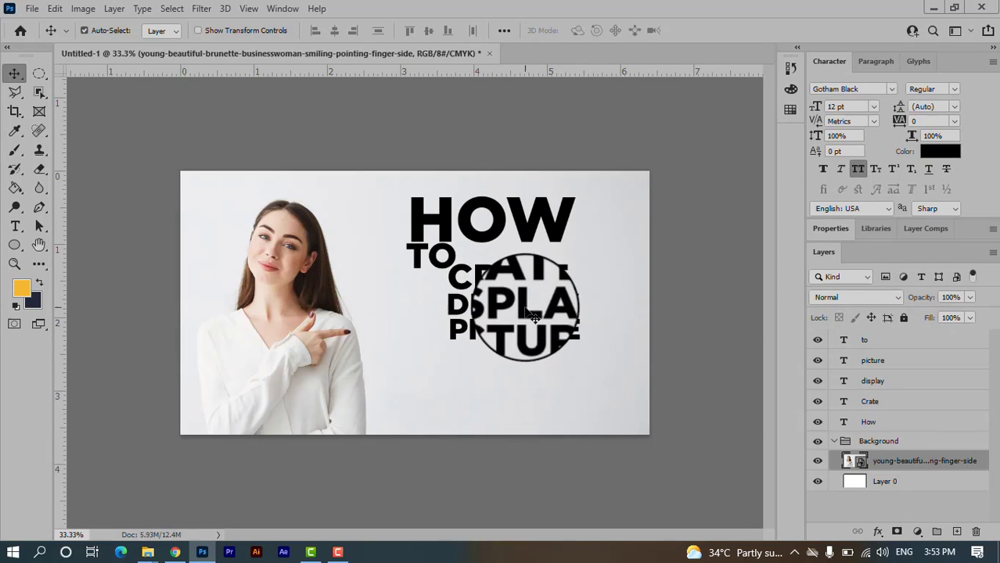
# Step: Nudge DISPLAY into line with PICTURE's left edge and nudge PICTURE slightly down
pyautogui.click(530, 315)
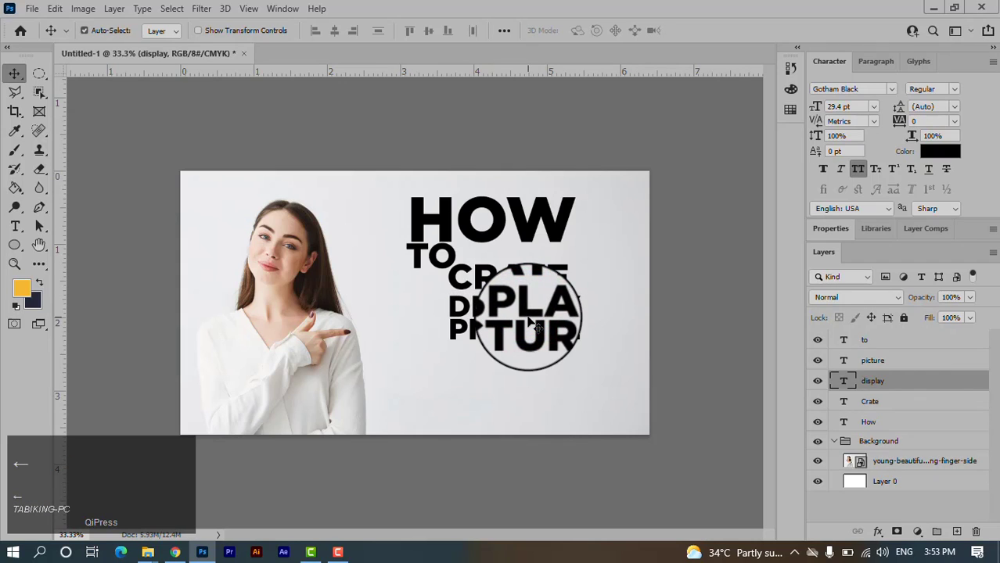
pyautogui.click(536, 338)
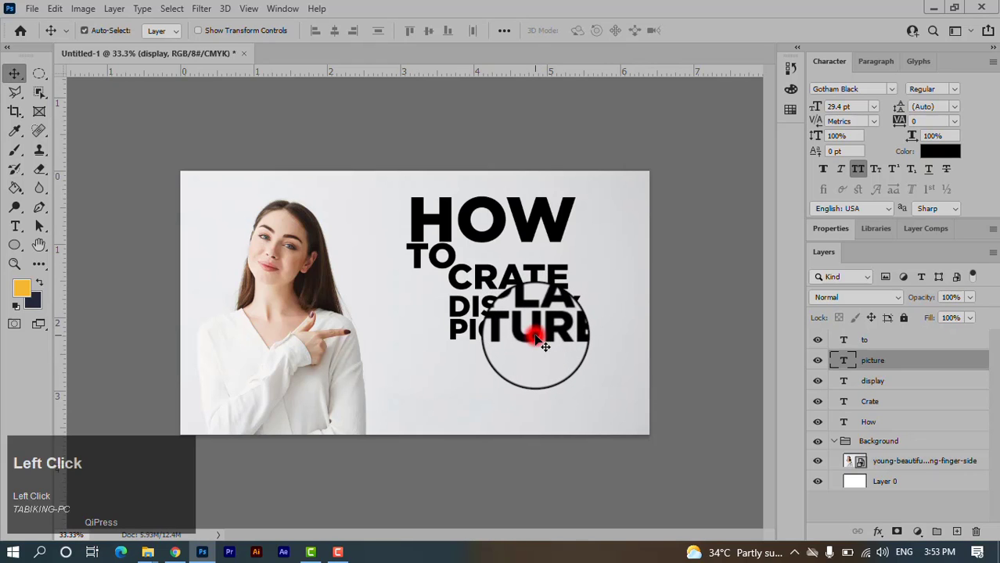
pyautogui.press('Down')
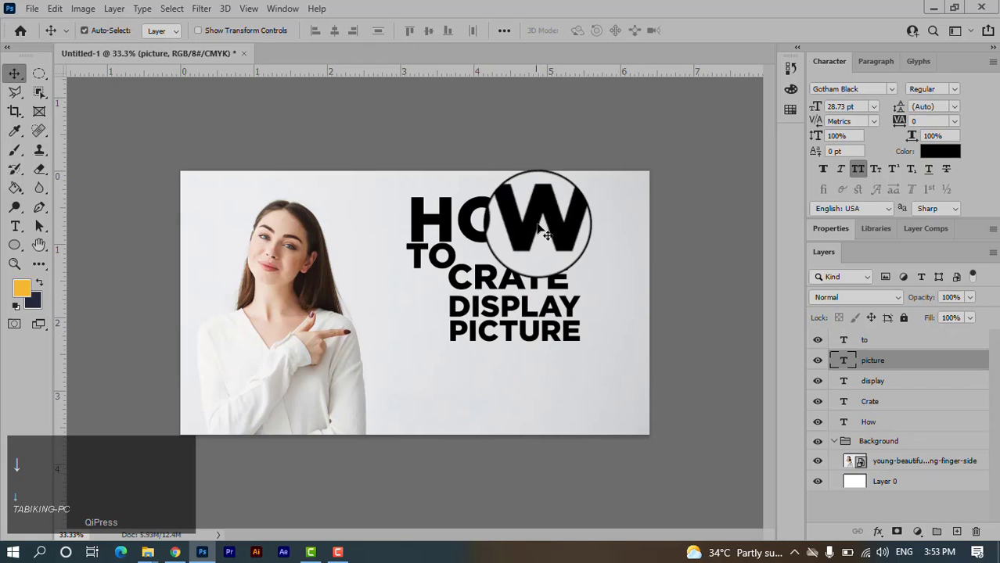
# Step: Set the fill opacity of the HOW layer to 0 in its layer style
pyautogui.click(527, 210)
pyautogui.click(966, 429)
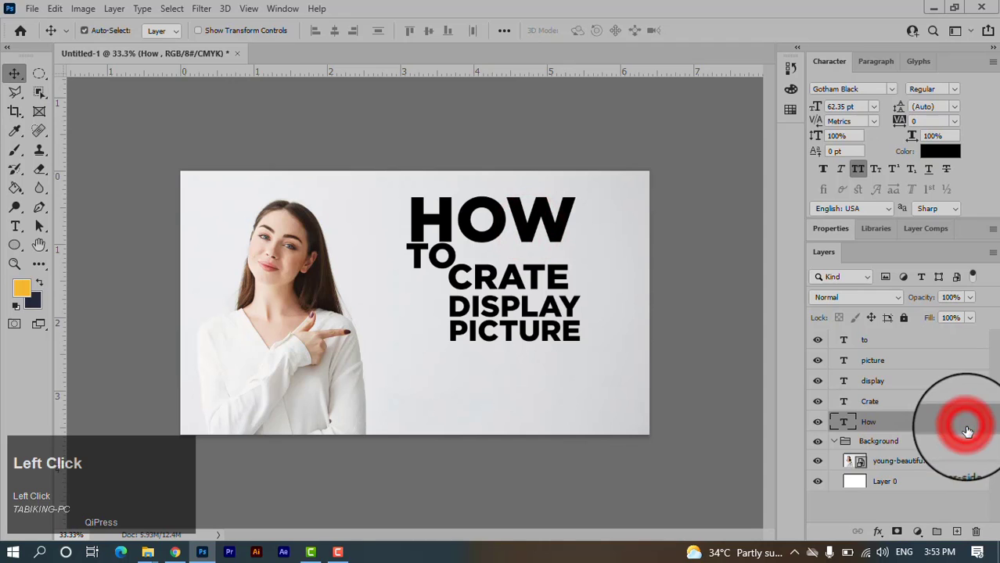
pyautogui.doubleClick(964, 419)
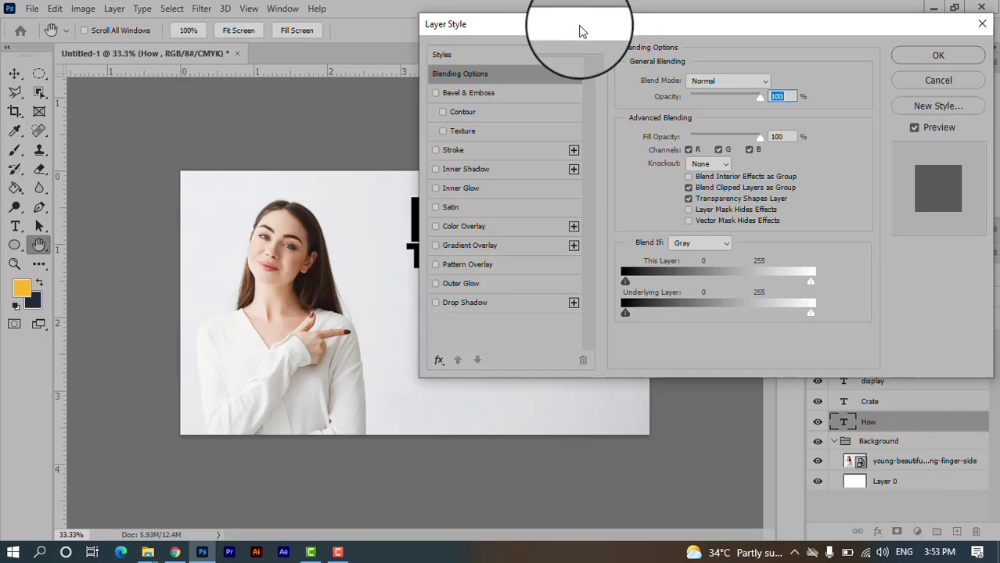
pyautogui.moveTo(583, 25); pyautogui.dragTo(806, 76)
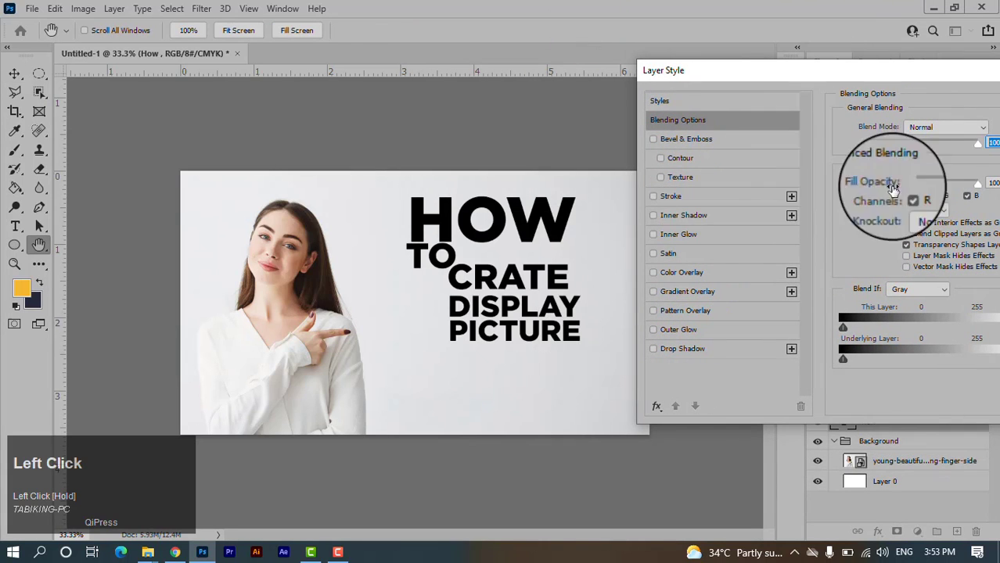
pyautogui.moveTo(977, 183); pyautogui.dragTo(898, 186)
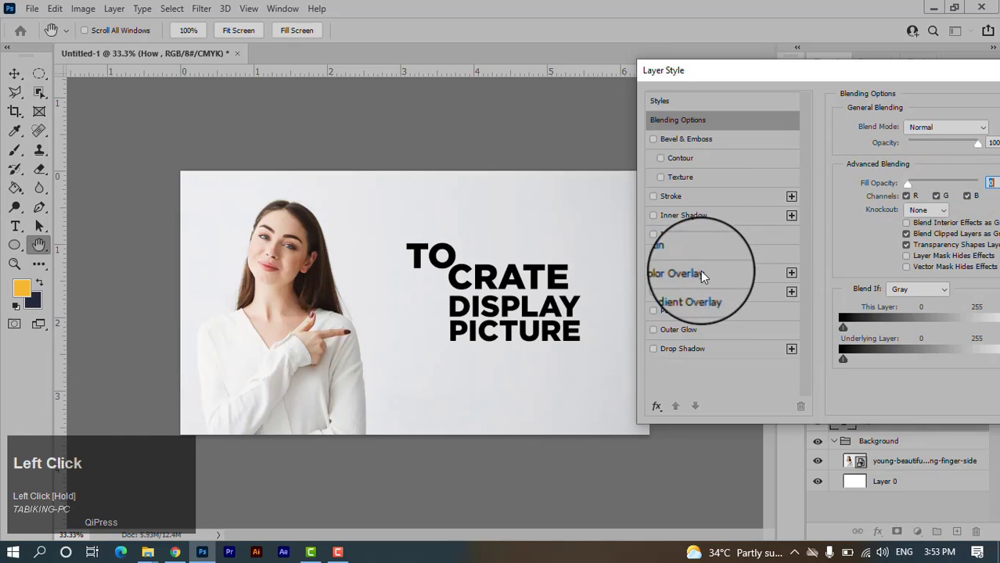
# Step: Add a 6 px outside stroke to the HOW layer in dark maroon #402227 sampled from the photo
pyautogui.click(682, 196)
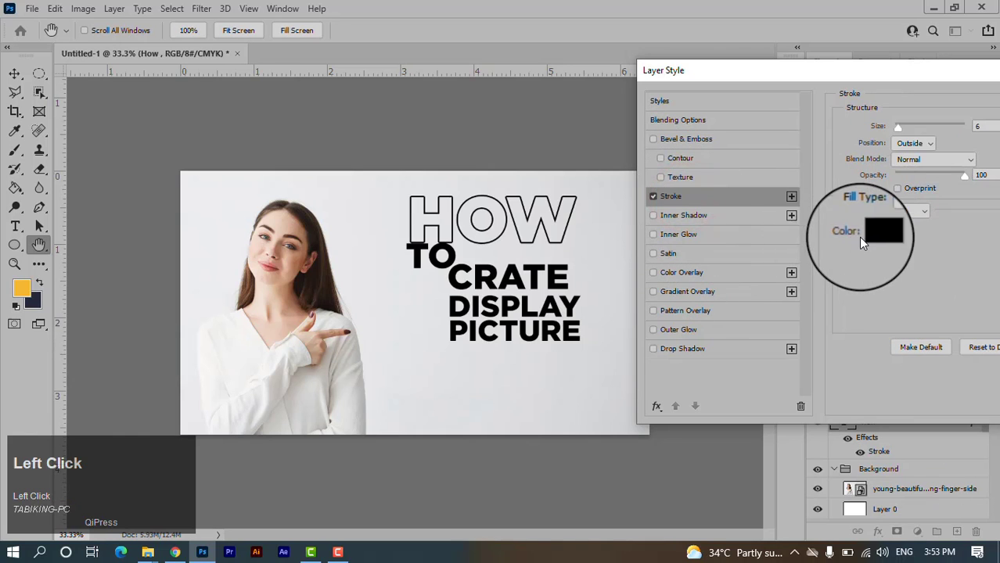
pyautogui.click(867, 232)
pyautogui.moveTo(756, 290)
pyautogui.mouseDown()
pyautogui.moveTo(620, 147)
pyautogui.moveTo(612, 162)
pyautogui.moveTo(699, 192)
pyautogui.moveTo(792, 129)
pyautogui.moveTo(797, 164)
pyautogui.mouseUp()
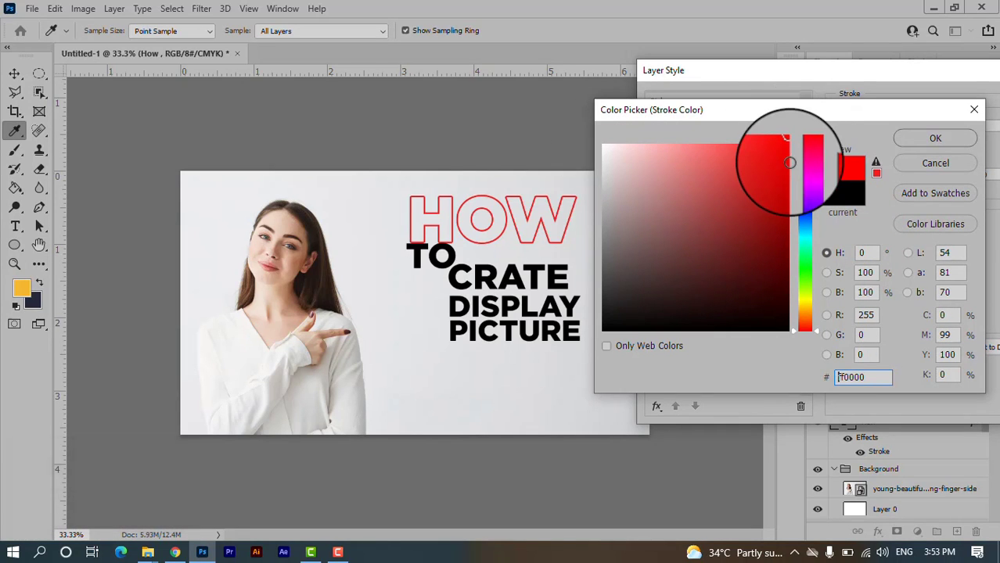
pyautogui.click(348, 332)
pyautogui.click(896, 115)
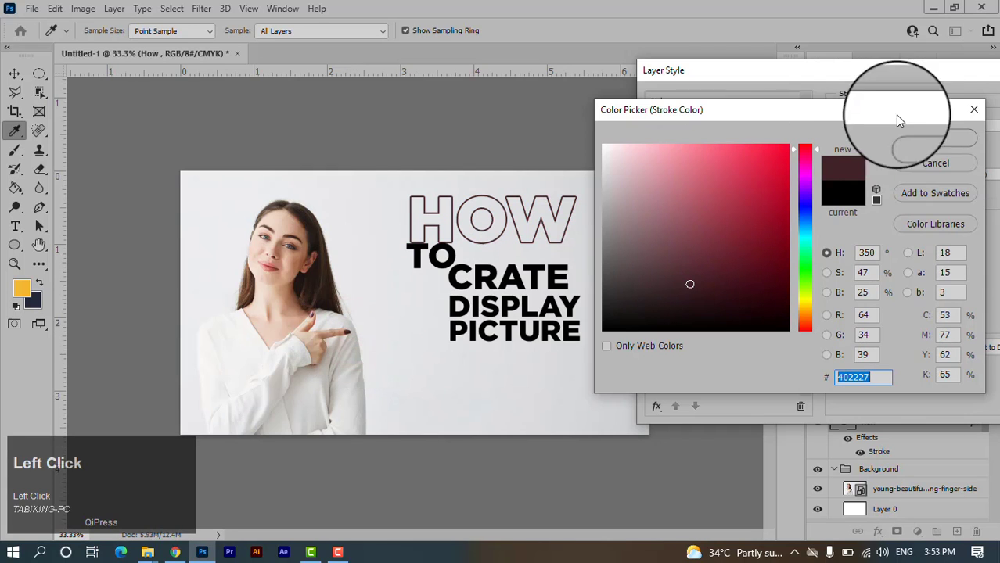
pyautogui.click(936, 143)
pyautogui.moveTo(892, 71); pyautogui.dragTo(603, 71)
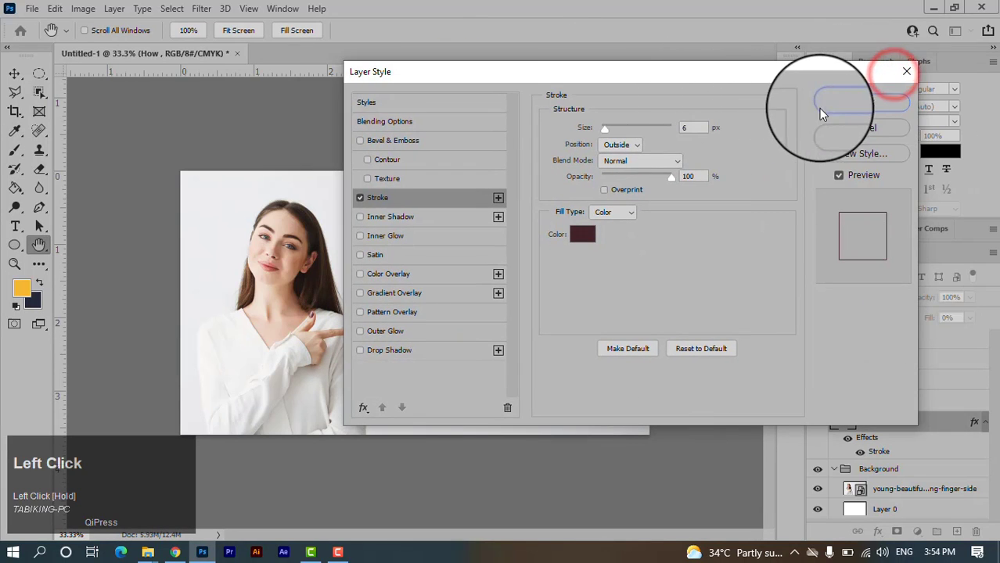
pyautogui.moveTo(708, 74); pyautogui.dragTo(874, 83)
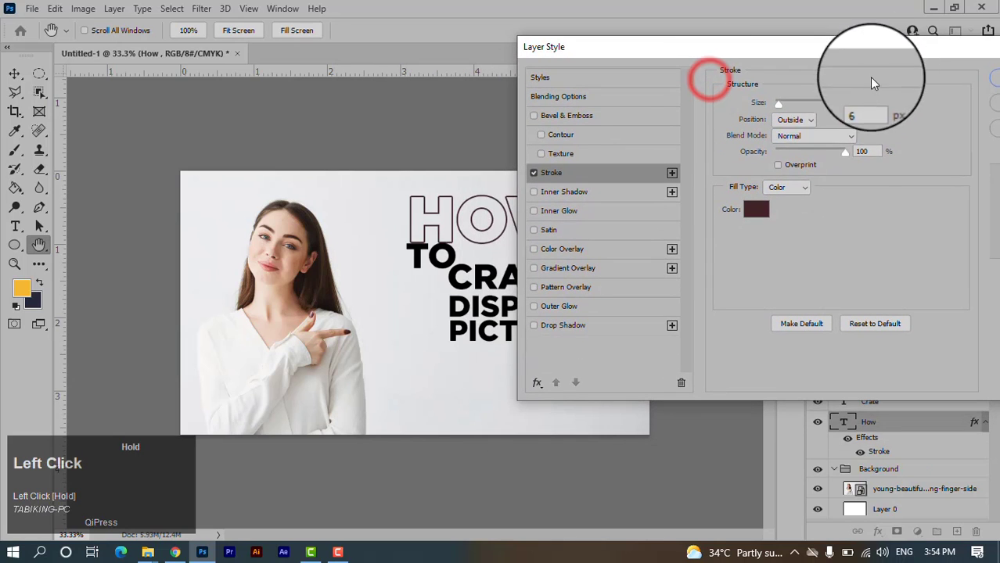
pyautogui.moveTo(868, 48); pyautogui.dragTo(906, 74)
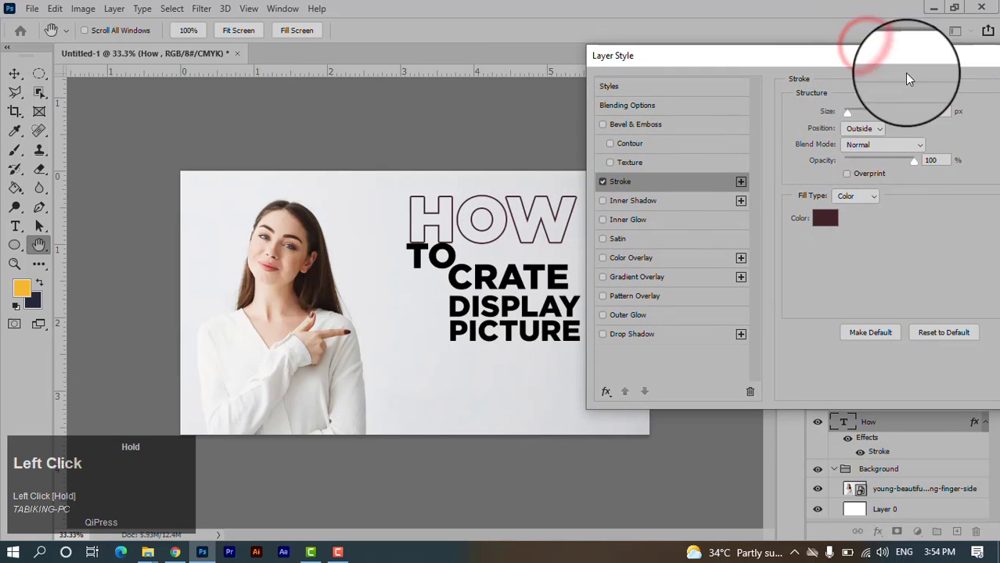
# Step: Change the HOW stroke colour to a bright magenta, set its size to 8 px and apply the layer style
pyautogui.click(824, 218)
pyautogui.click(760, 194)
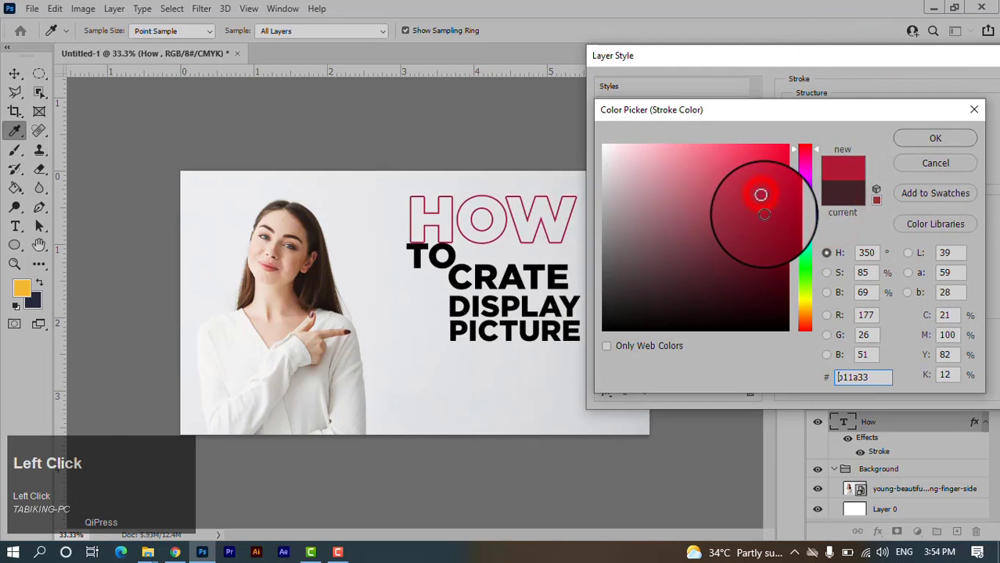
pyautogui.click(805, 173)
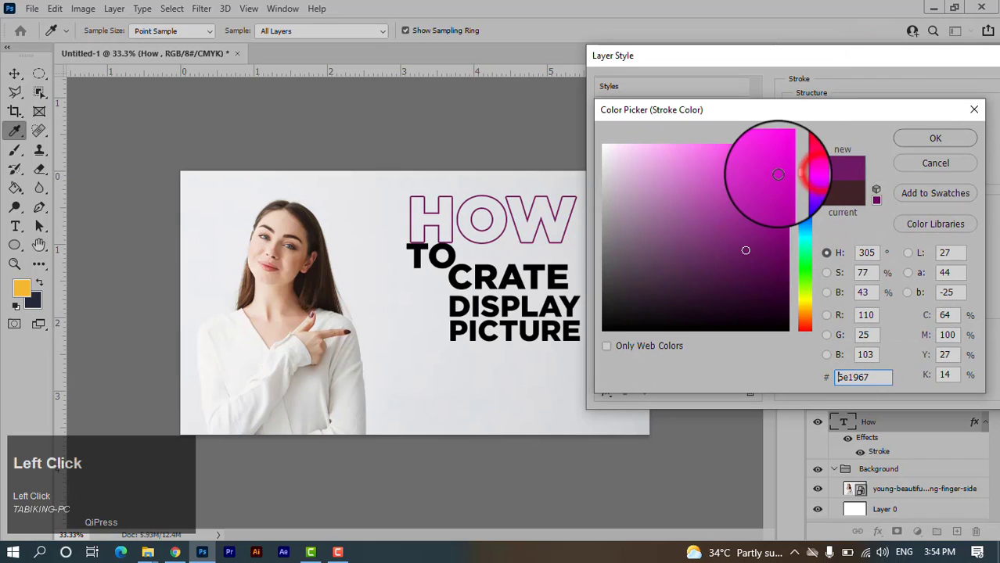
pyautogui.click(752, 185)
pyautogui.click(744, 170)
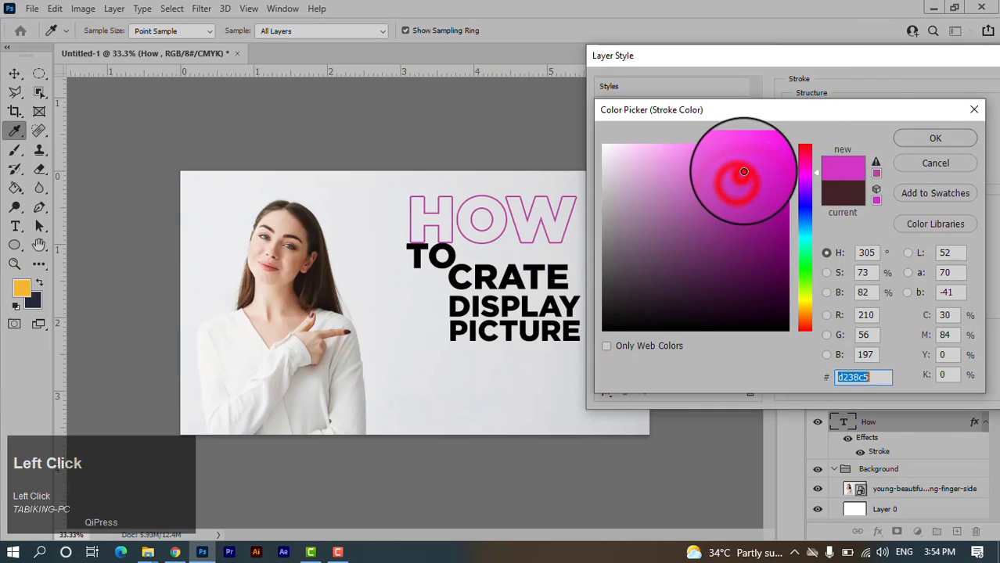
pyautogui.click(920, 138)
pyautogui.moveTo(934, 111); pyautogui.dragTo(911, 122)
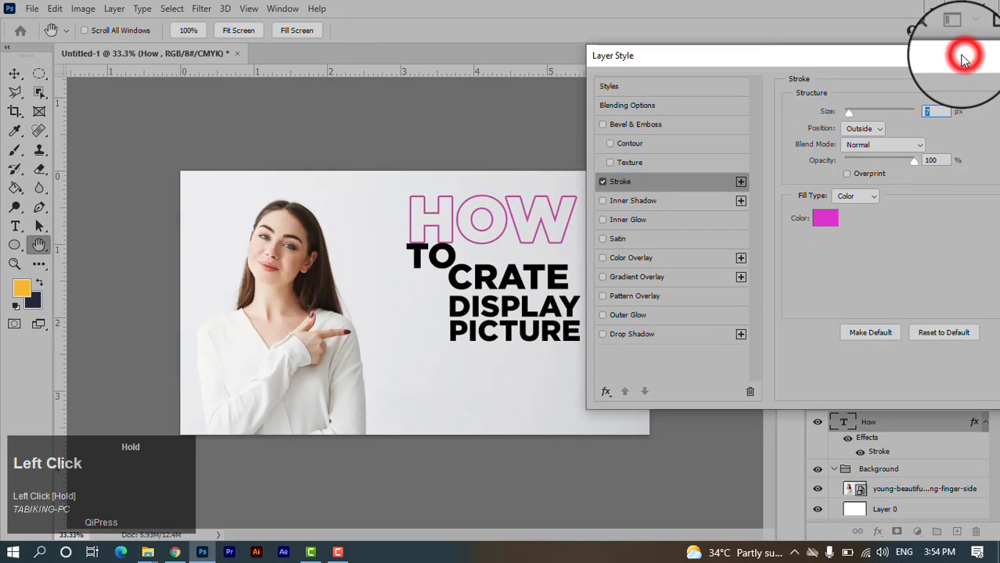
pyautogui.moveTo(954, 61); pyautogui.dragTo(809, 68)
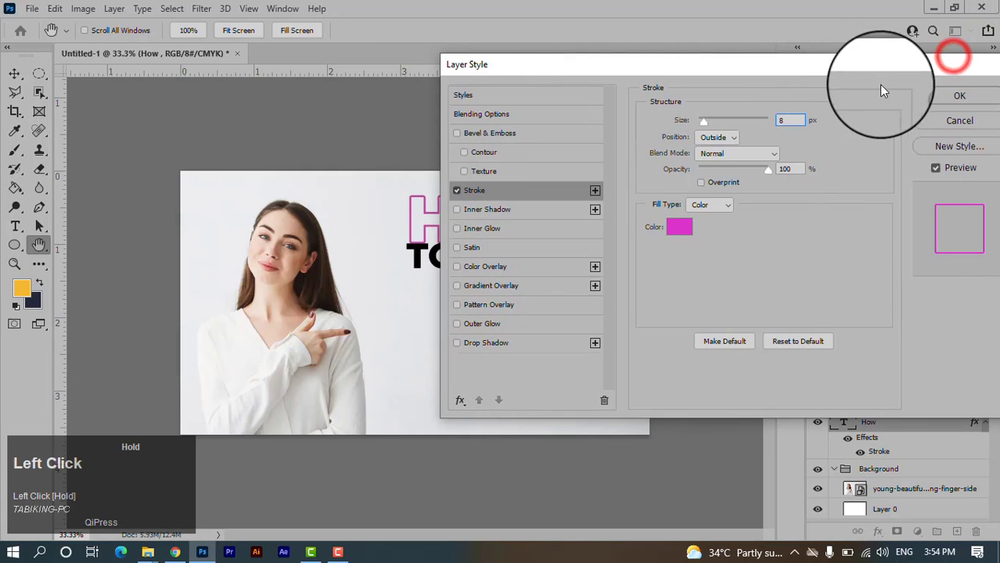
pyautogui.click(958, 96)
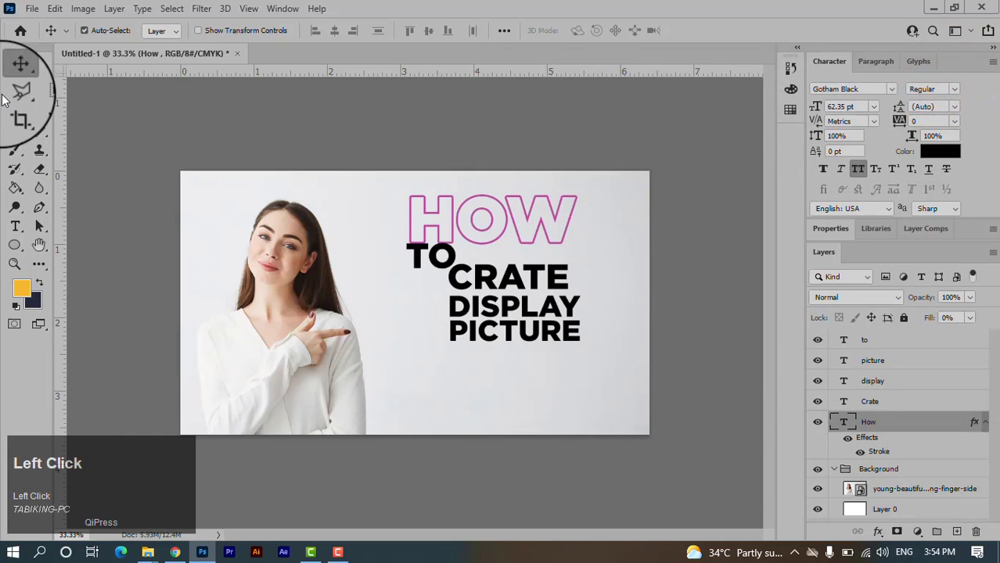
# Step: Rotate TO about 90° clockwise, enlarge it to about 167% and place it vertically beside CRATE, DISPLAY and PICTURE
pyautogui.click(14, 73)
pyautogui.click(442, 262)
pyautogui.moveTo(442, 270); pyautogui.dragTo(368, 382)
pyautogui.hotkey('ctrl', 't')
pyautogui.moveTo(438, 320)
pyautogui.mouseDown()
pyautogui.moveTo(452, 342)
pyautogui.moveTo(434, 320)
pyautogui.moveTo(433, 331)
pyautogui.mouseUp()
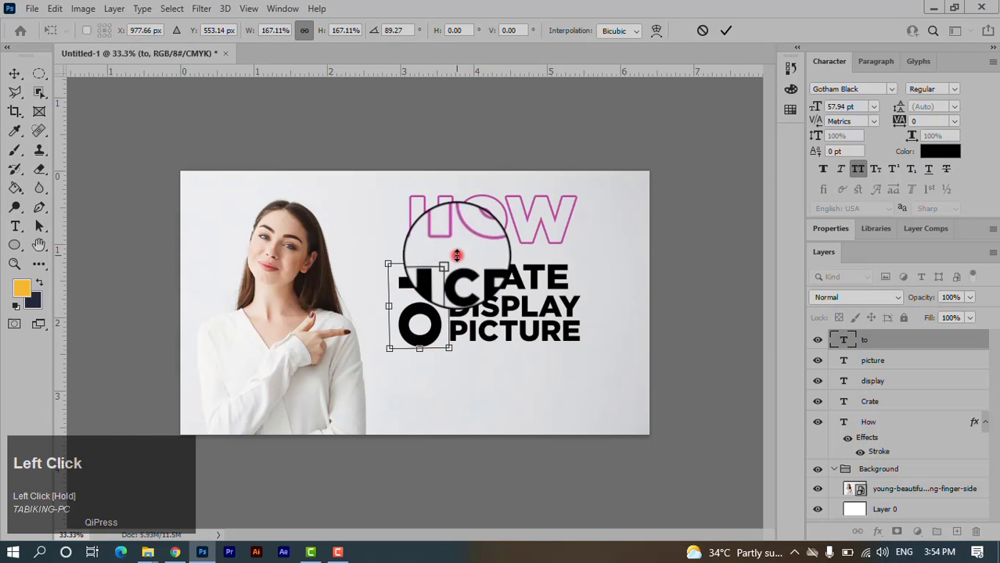
pyautogui.moveTo(458, 255); pyautogui.dragTo(461, 259)
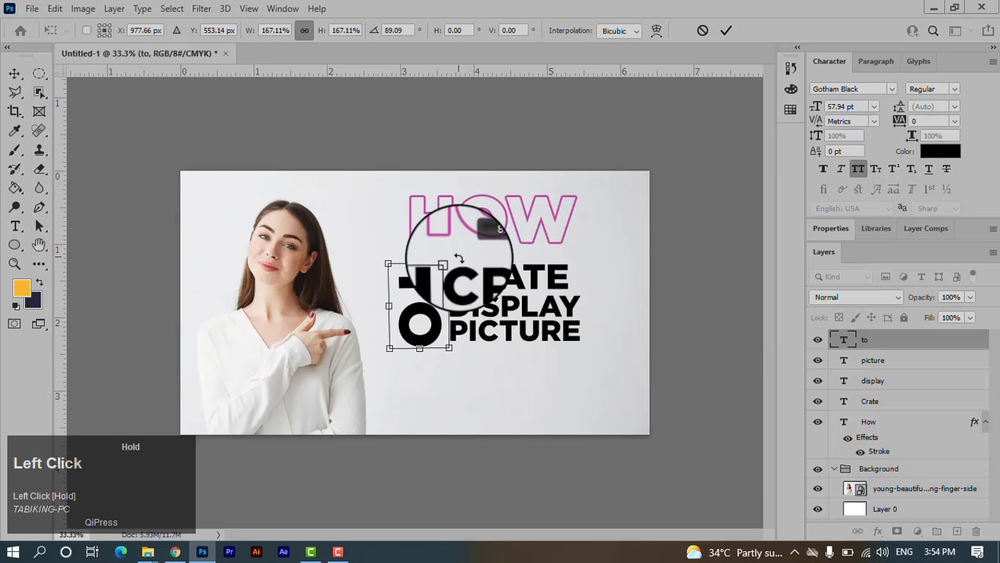
pyautogui.click(720, 31)
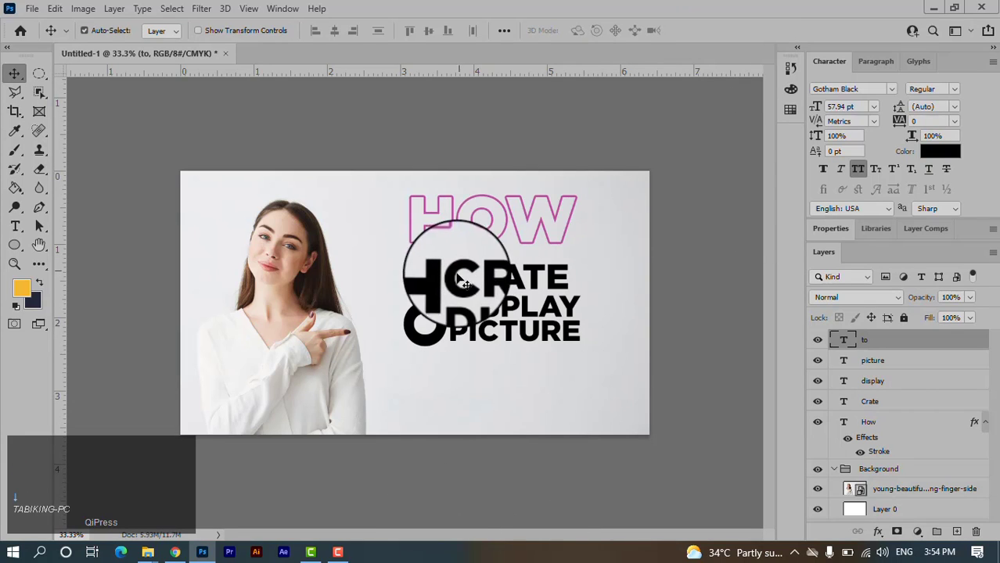
# Step: Add the 8 px magenta outside stroke to the vertical TO layer in its layer style
pyautogui.click(947, 341)
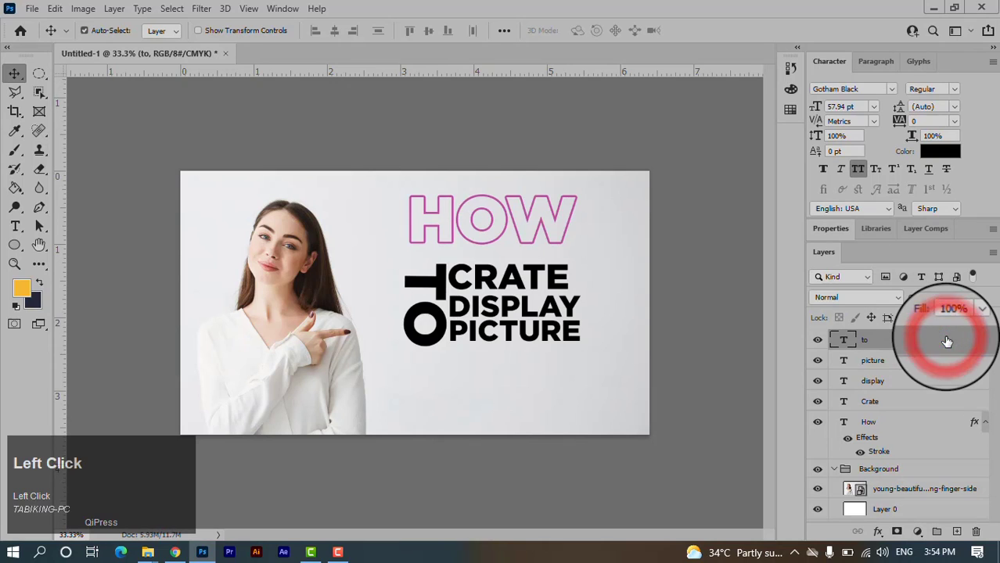
pyautogui.doubleClick(935, 340)
pyautogui.click(735, 68)
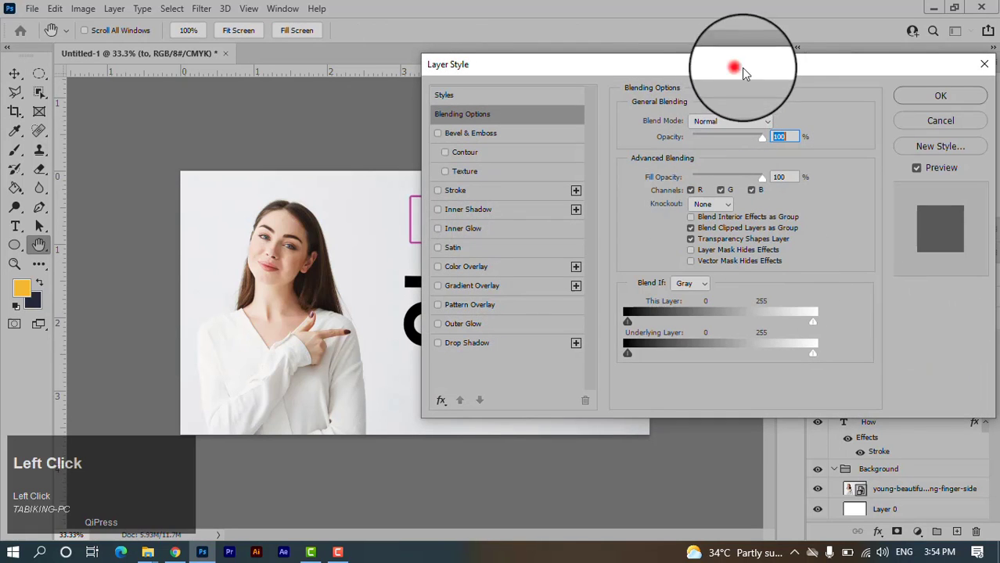
pyautogui.moveTo(741, 67); pyautogui.dragTo(954, 61)
pyautogui.click(706, 184)
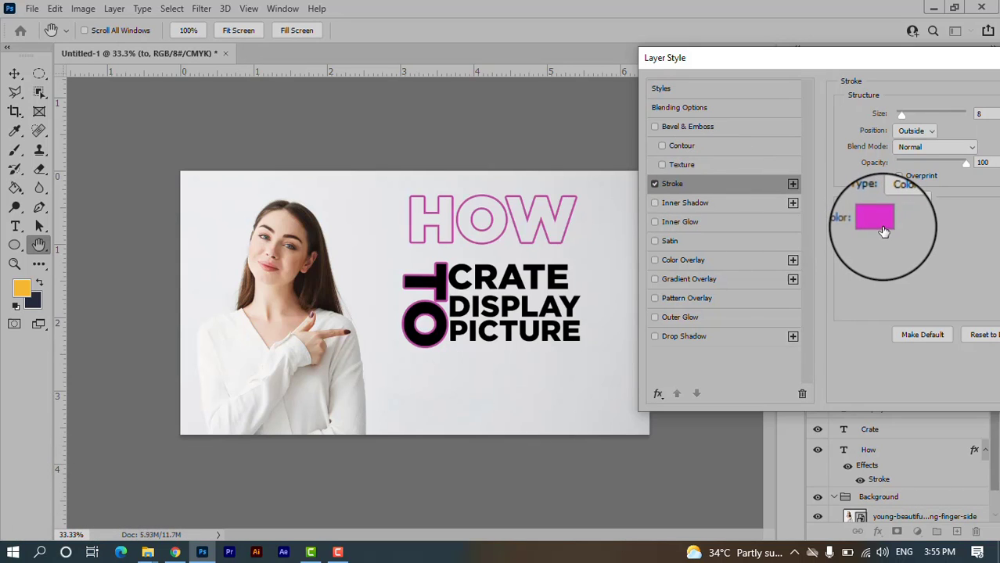
# Step: Give TO a white (#ffffff) Color Overlay and apply the layer style
pyautogui.click(703, 261)
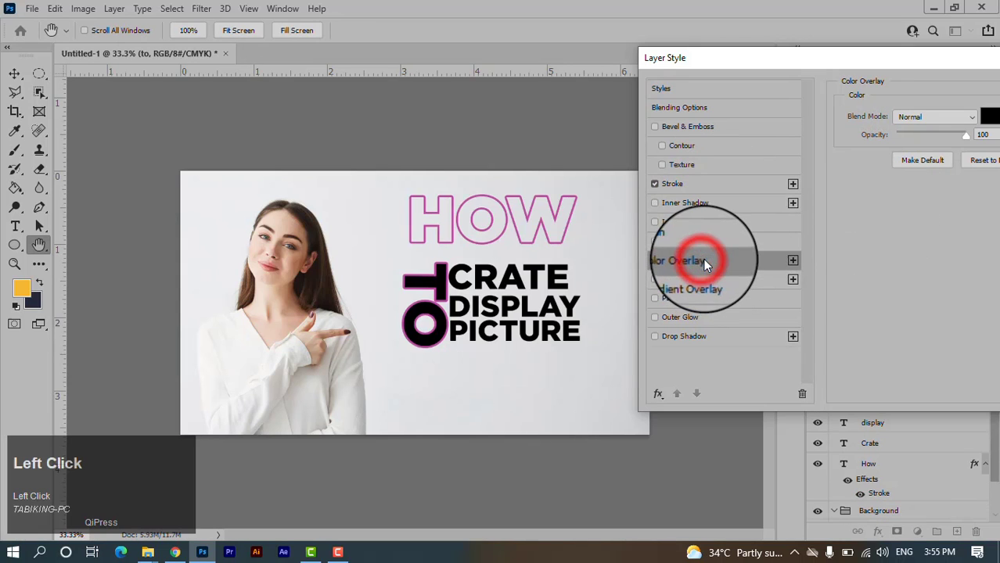
pyautogui.click(987, 119)
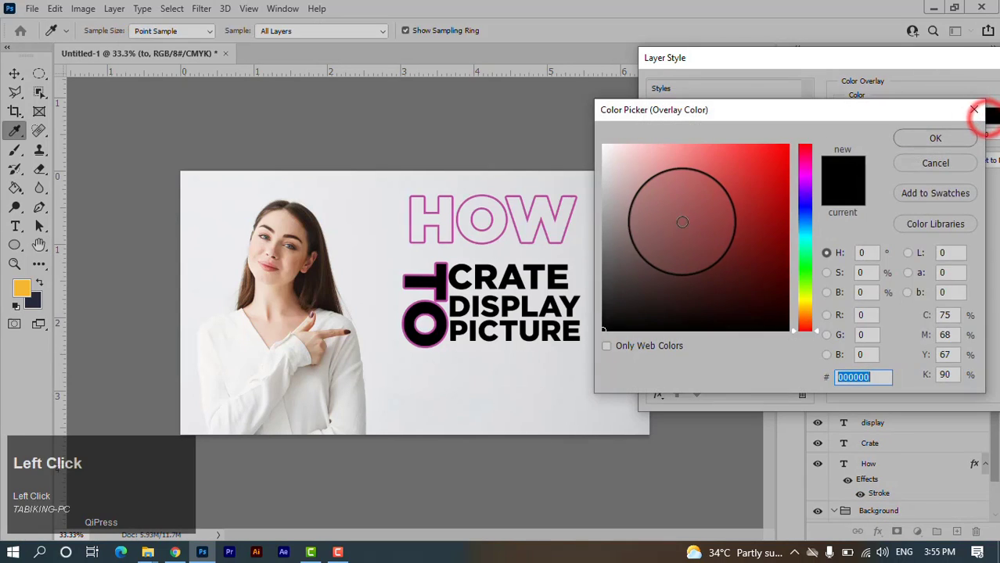
pyautogui.moveTo(680, 212); pyautogui.dragTo(784, 337)
pyautogui.moveTo(729, 288); pyautogui.dragTo(602, 139)
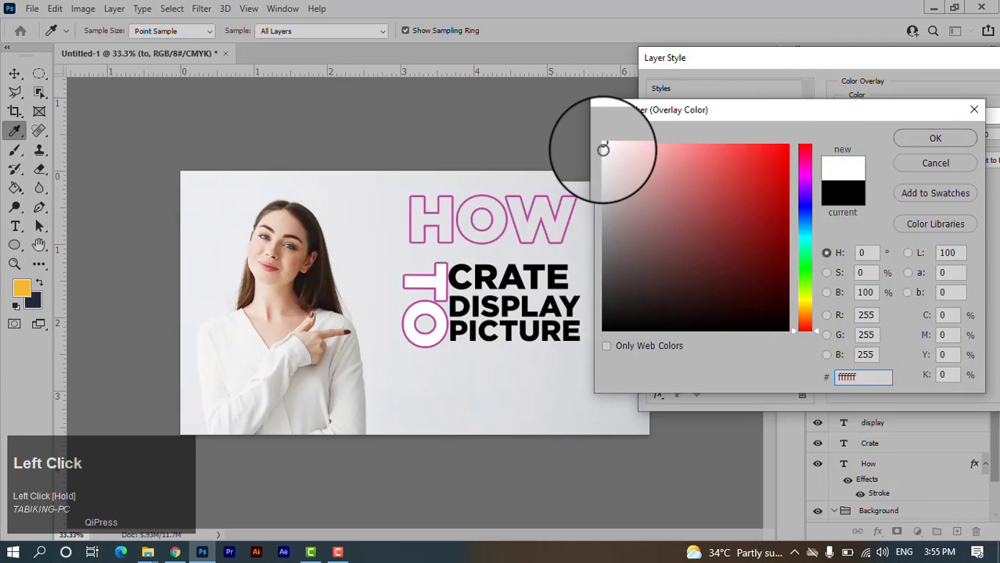
pyautogui.click(936, 139)
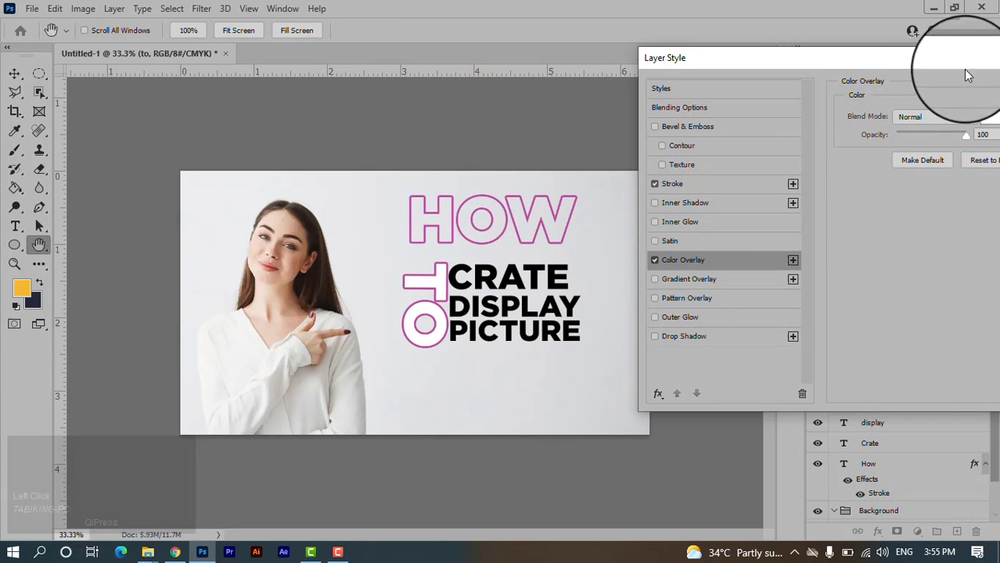
pyautogui.moveTo(962, 61); pyautogui.dragTo(877, 66)
pyautogui.moveTo(956, 68); pyautogui.dragTo(788, 68)
pyautogui.click(898, 94)
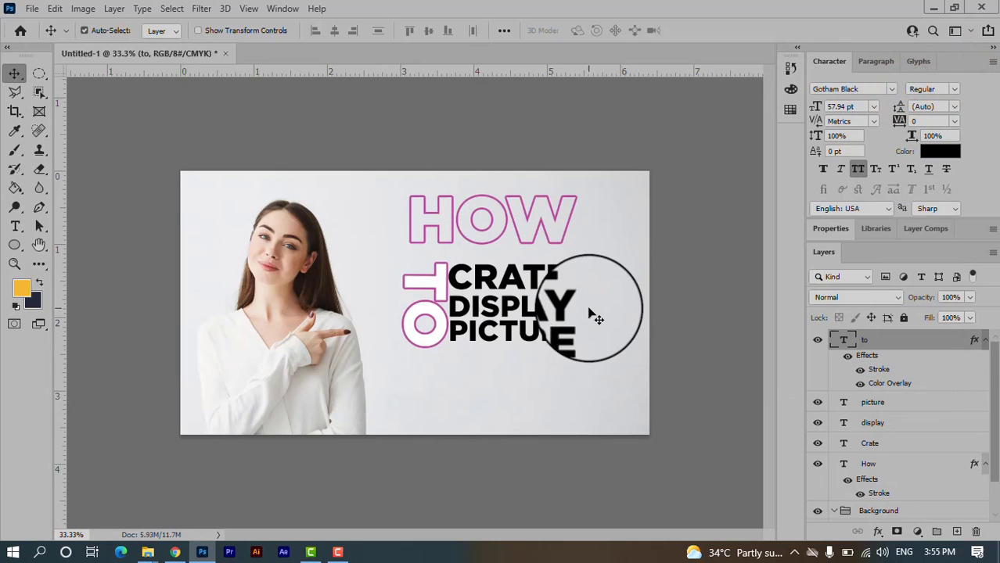
# Step: Nudge CRATE slightly right and draw a rectangle about 516 × 135 px with 10 px rounded corners over it
pyautogui.click(559, 288)
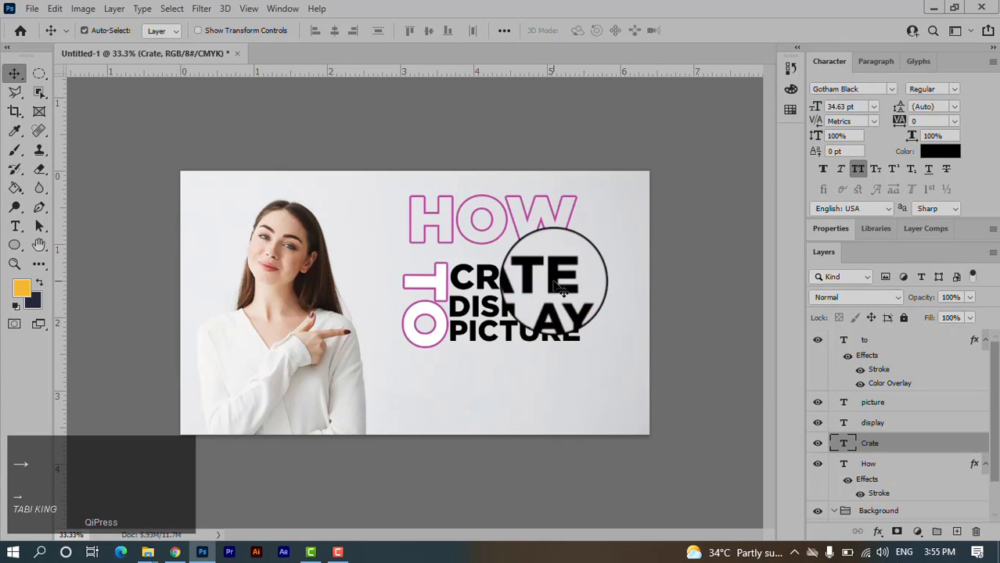
pyautogui.moveTo(15, 245); pyautogui.dragTo(78, 243)
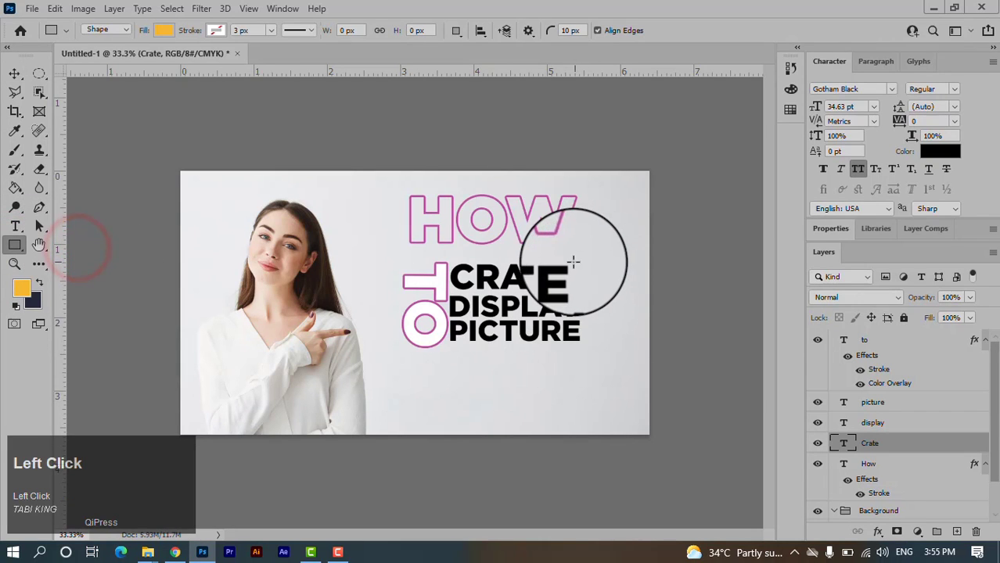
pyautogui.moveTo(574, 259); pyautogui.dragTo(439, 295)
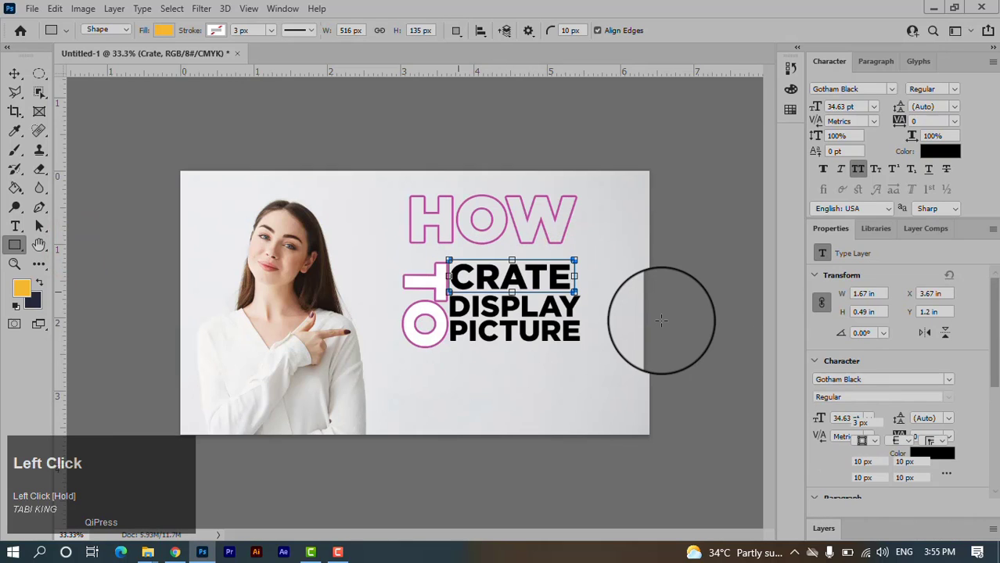
pyautogui.press('Right')
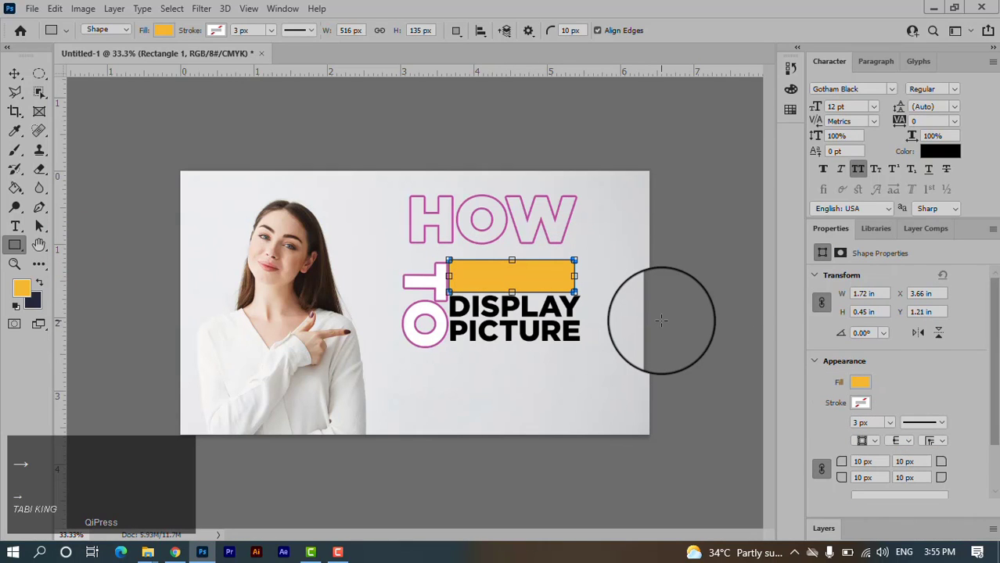
# Step: Fill the rectangle with the recently used magenta and move its layer below the Crate text layer
pyautogui.click(14, 72)
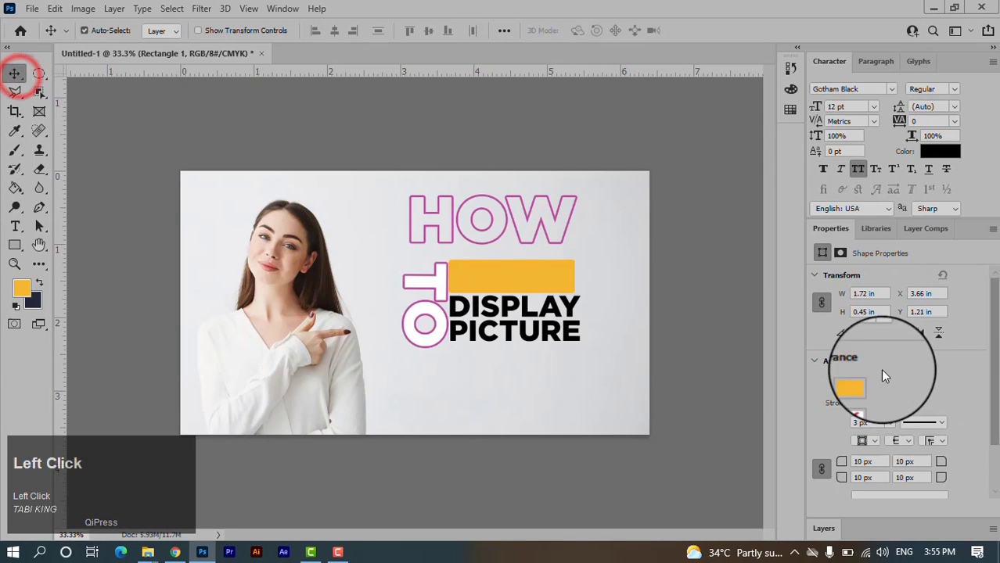
pyautogui.click(861, 381)
pyautogui.click(813, 369)
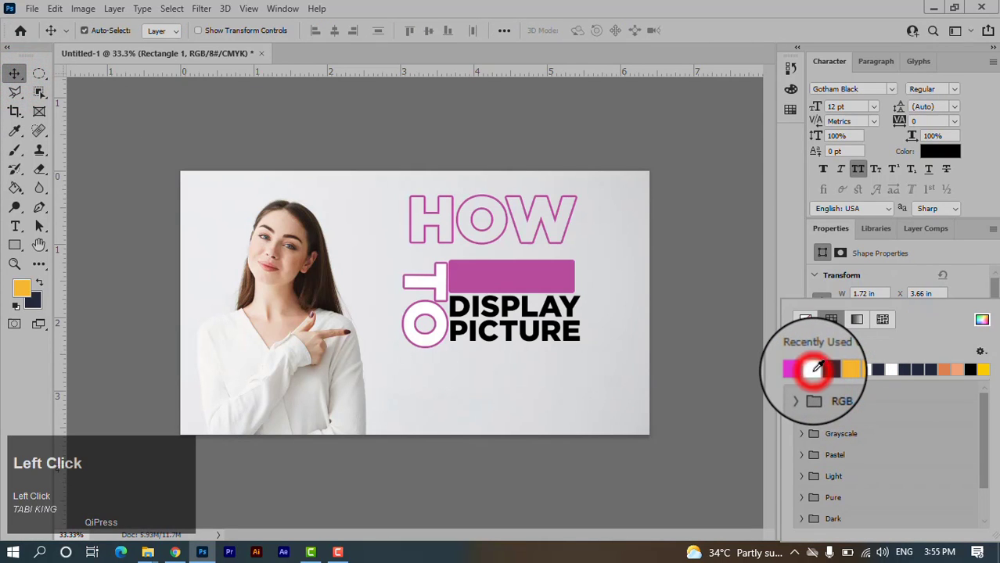
pyautogui.click(15, 73)
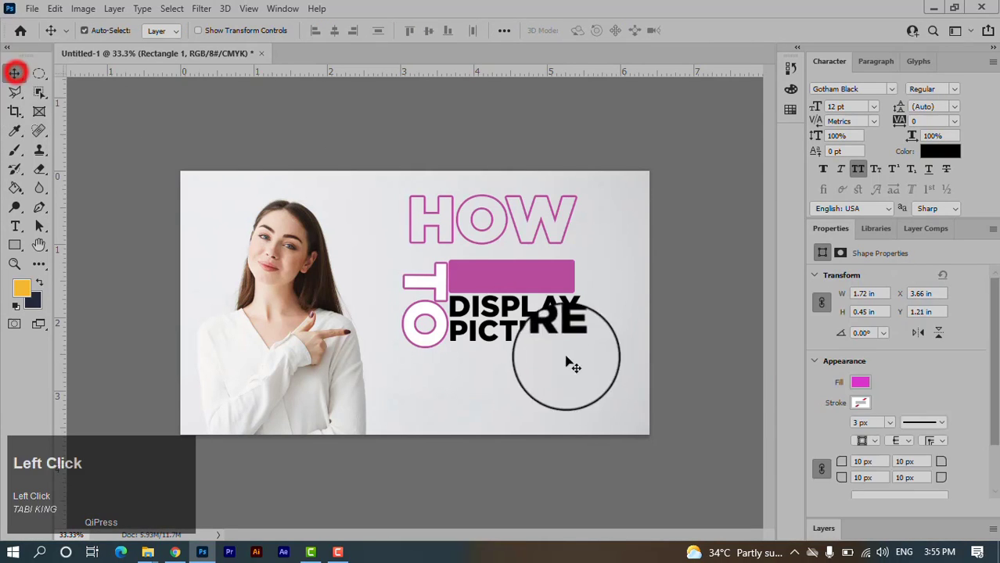
pyautogui.click(823, 528)
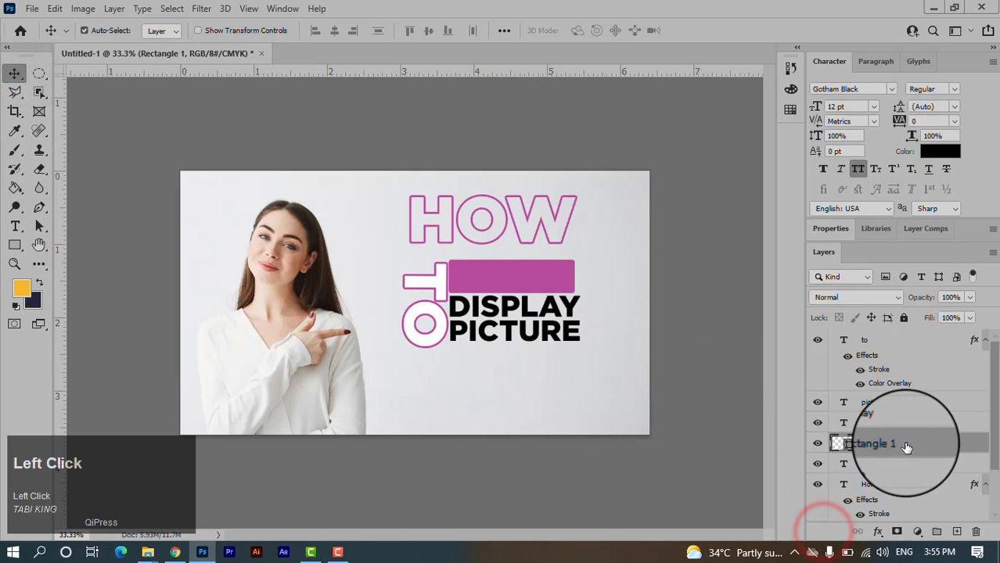
pyautogui.moveTo(899, 444); pyautogui.dragTo(898, 464)
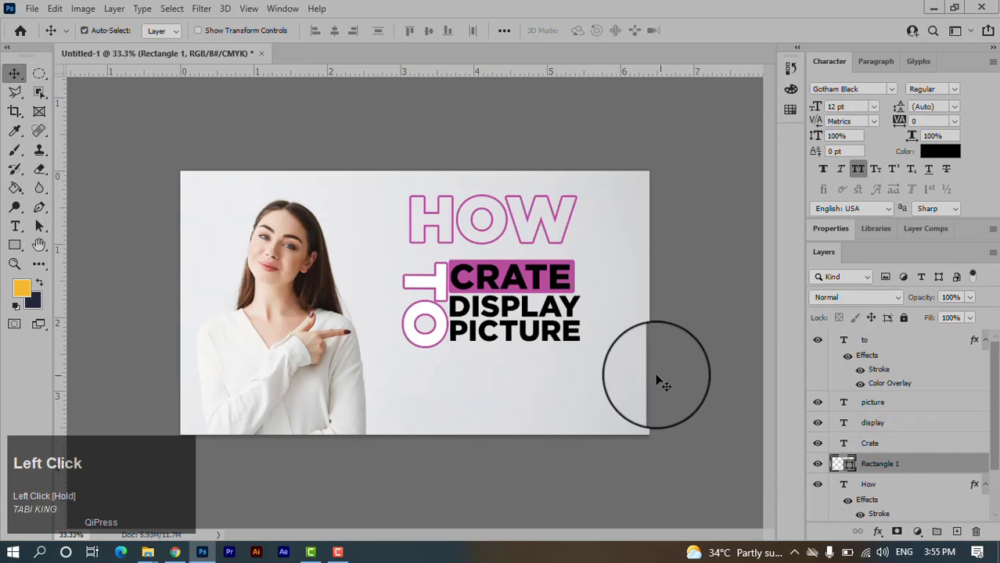
# Step: Nudge the magenta rectangle and the CRATE text slightly right, away from TO
pyautogui.click(575, 280)
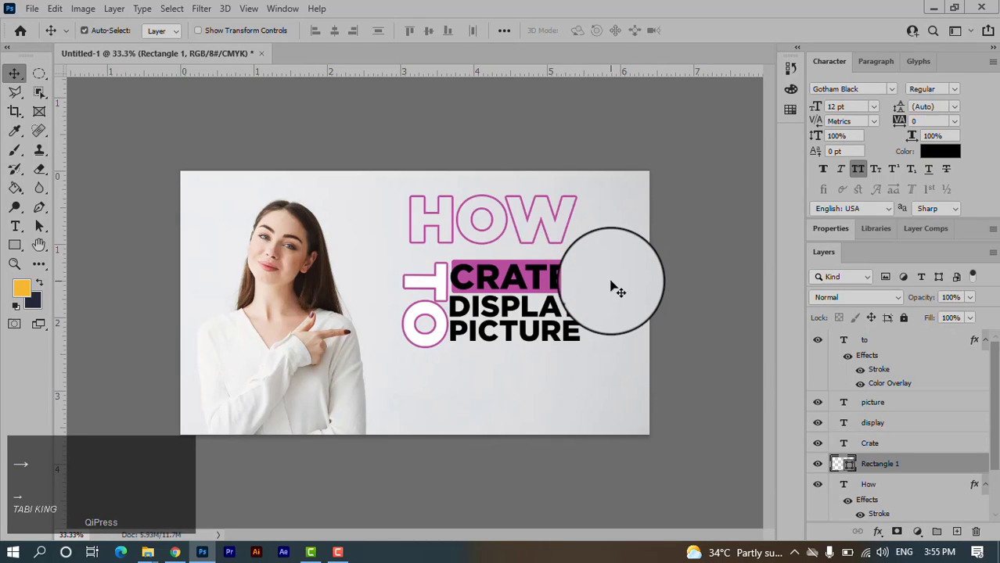
pyautogui.click(553, 281)
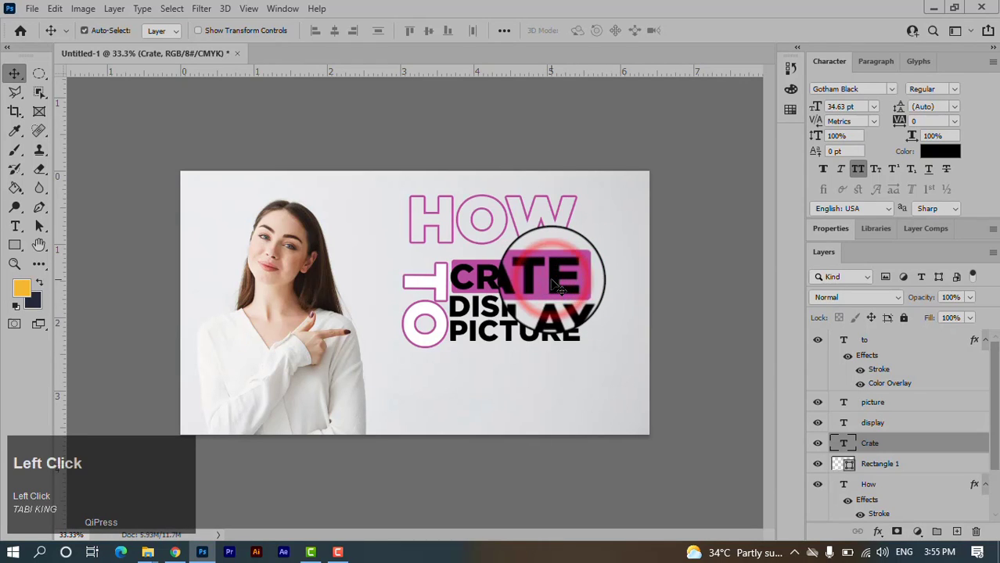
pyautogui.press('Right')
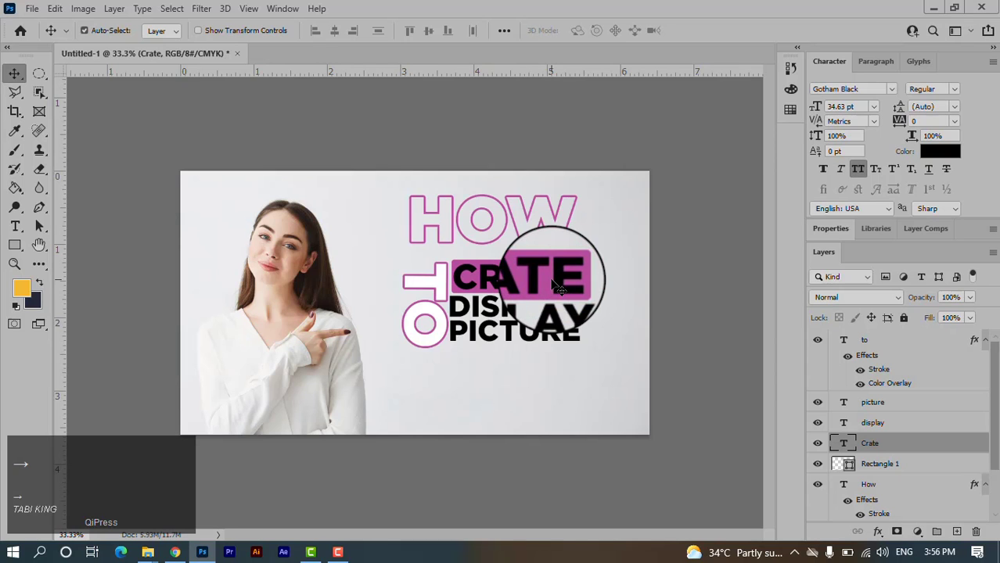
# Step: Set the CRATE text layer's Fill Opacity to 0% in its layer style
pyautogui.doubleClick(970, 452)
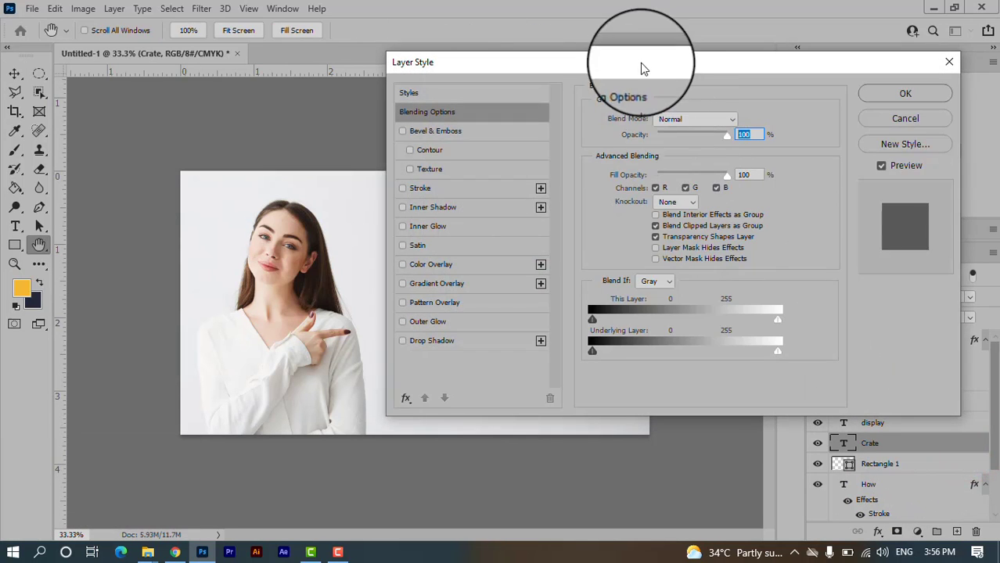
pyautogui.moveTo(642, 66); pyautogui.dragTo(834, 63)
pyautogui.moveTo(922, 173); pyautogui.dragTo(844, 175)
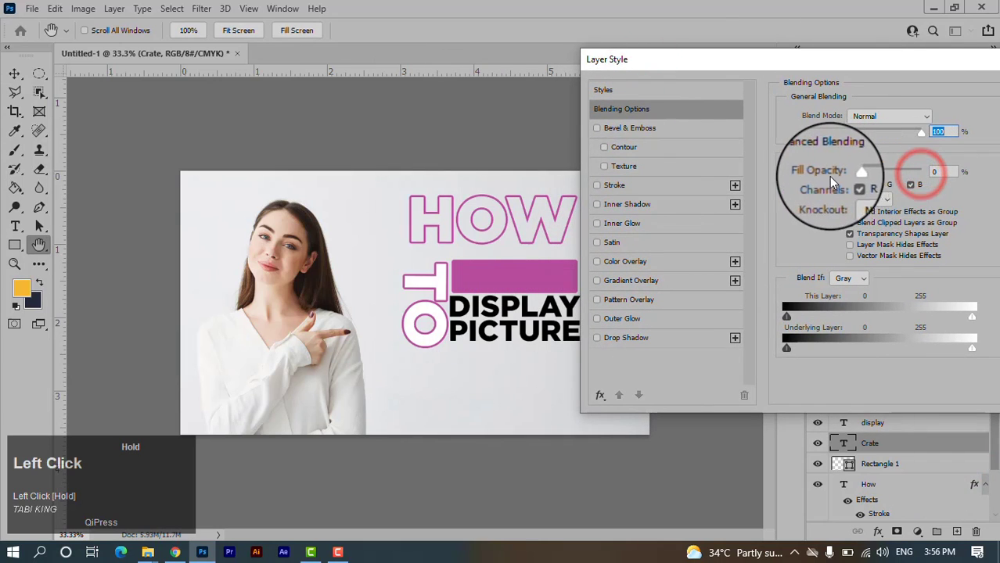
# Step: Add a white 5 px outside Stroke to CRATE and apply the layer style
pyautogui.click(614, 185)
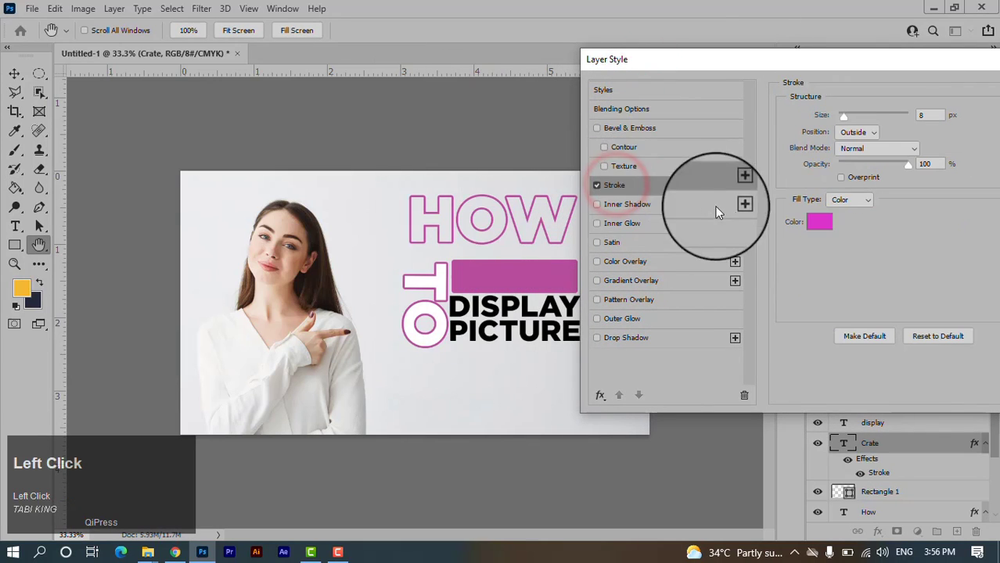
pyautogui.click(819, 222)
pyautogui.moveTo(736, 230)
pyautogui.mouseDown()
pyautogui.moveTo(802, 352)
pyautogui.moveTo(788, 353)
pyautogui.moveTo(604, 146)
pyautogui.mouseUp()
pyautogui.click(931, 137)
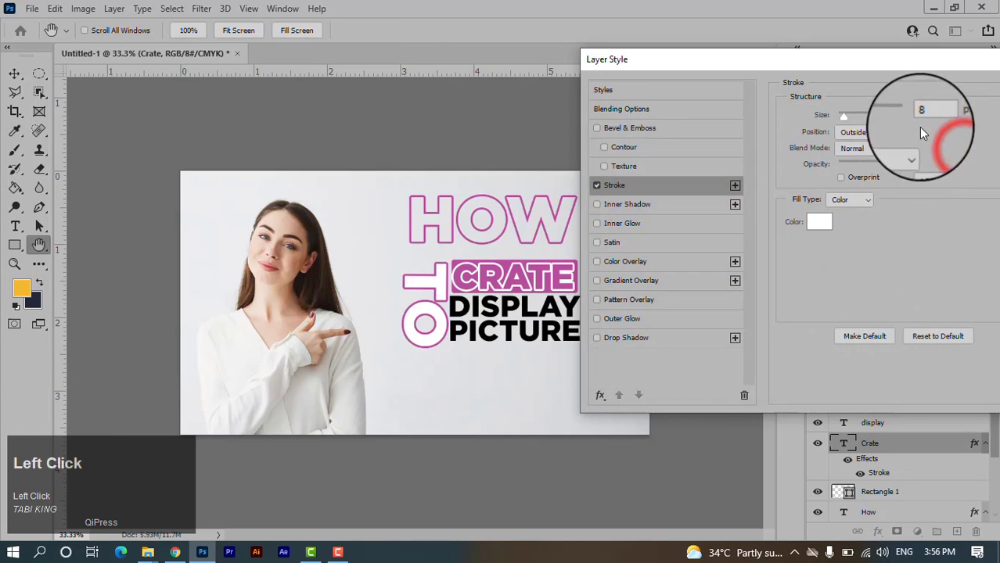
pyautogui.moveTo(844, 119); pyautogui.dragTo(840, 119)
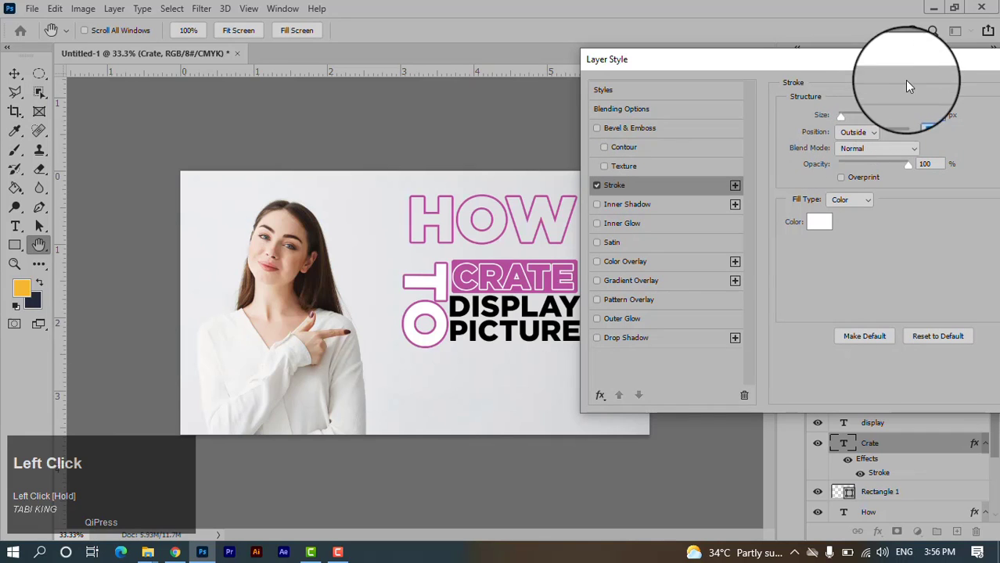
pyautogui.moveTo(915, 68); pyautogui.dragTo(792, 90)
pyautogui.click(881, 114)
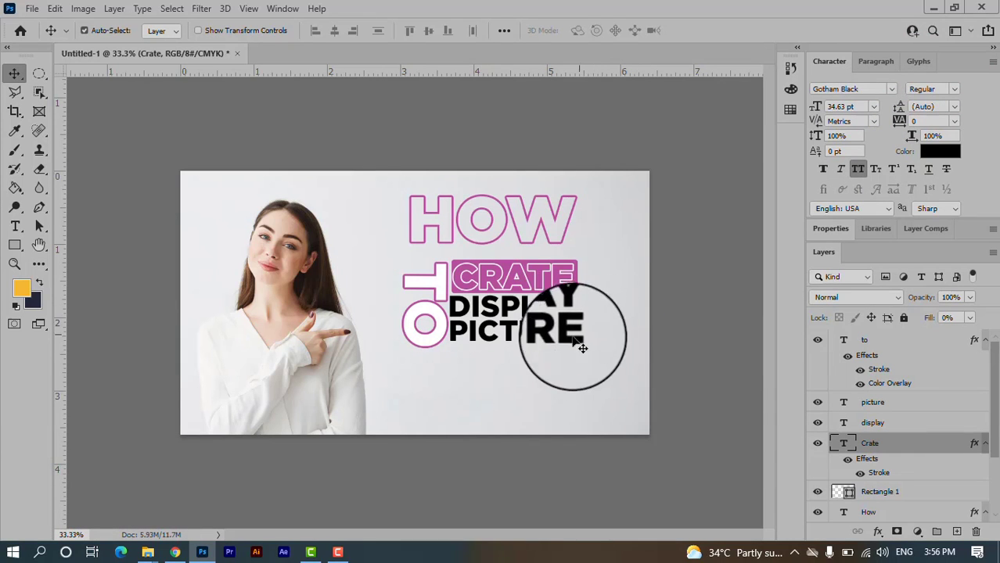
# Step: Draw a yellow rectangle about 558 × 126 px with 10 px rounded corners behind the word PICTURE
pyautogui.click(16, 243)
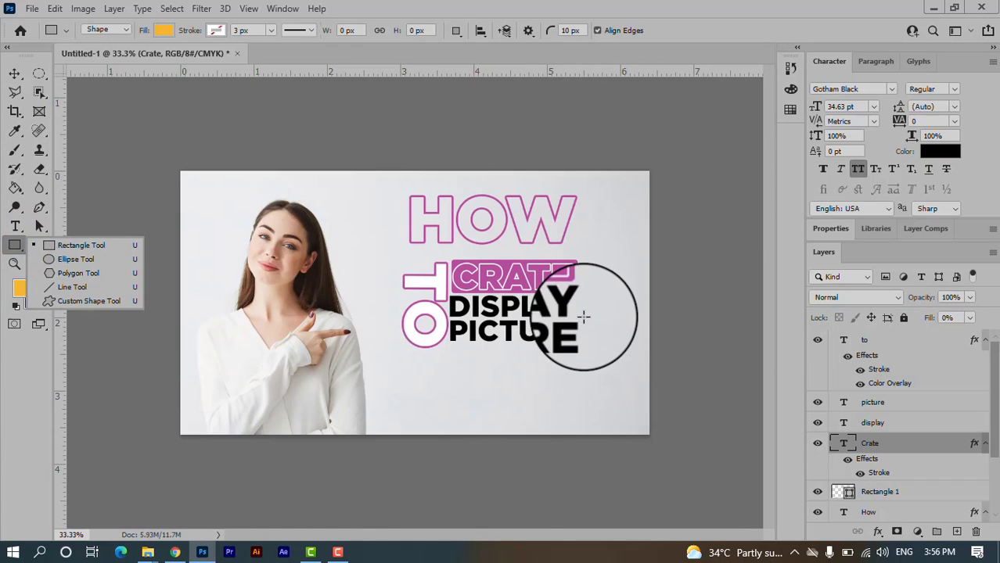
pyautogui.moveTo(583, 316); pyautogui.dragTo(447, 348)
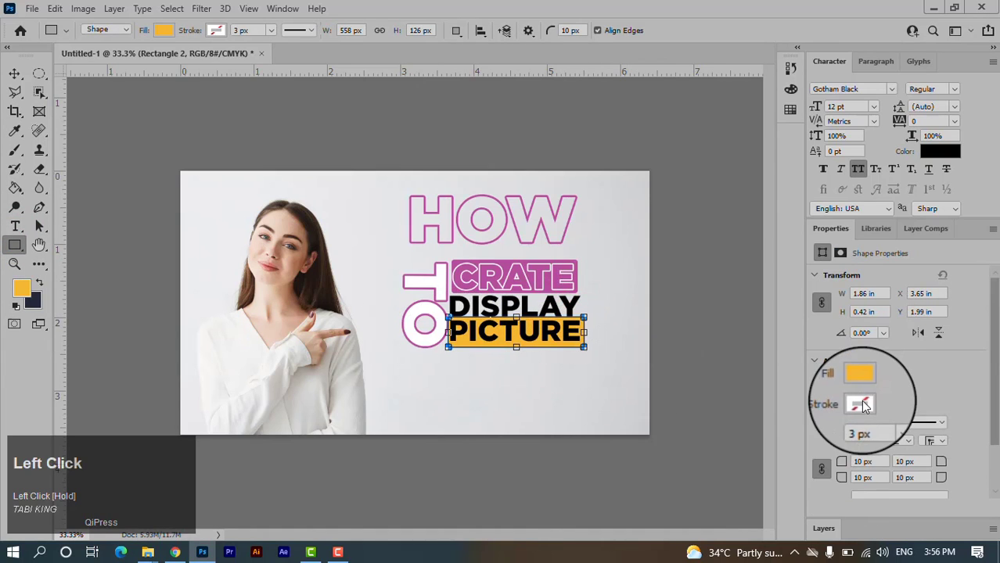
pyautogui.click(14, 73)
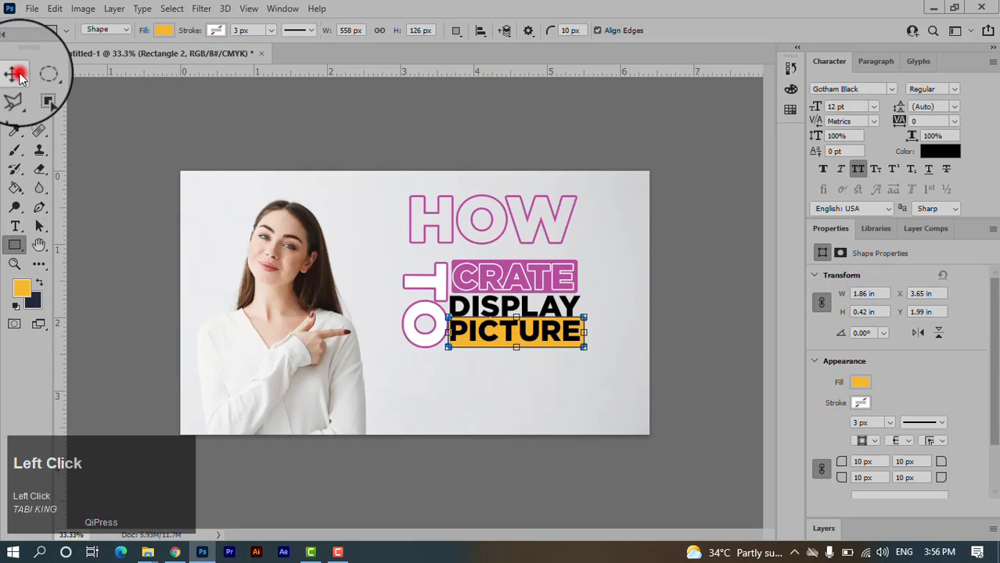
# Step: Nudge PICTURE slightly right and down and its yellow rectangle down so the word sits centred in the box below DISPLAY
pyautogui.click(560, 345)
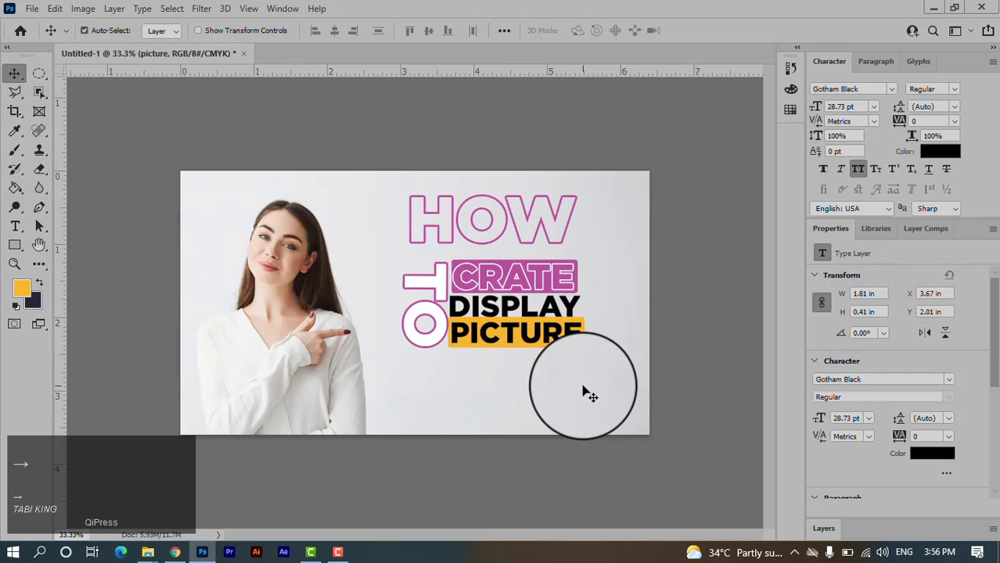
pyautogui.click(547, 348)
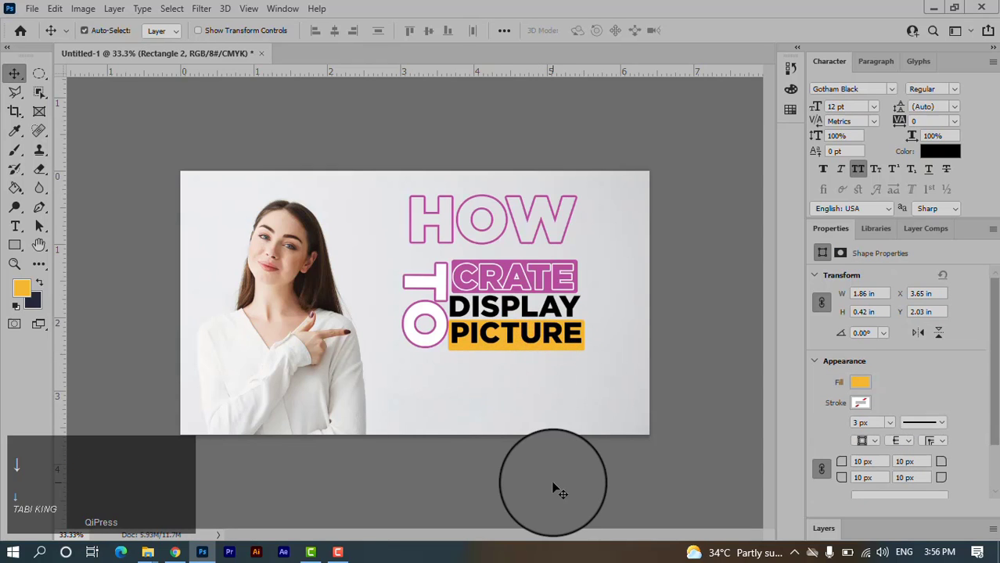
pyautogui.click(559, 342)
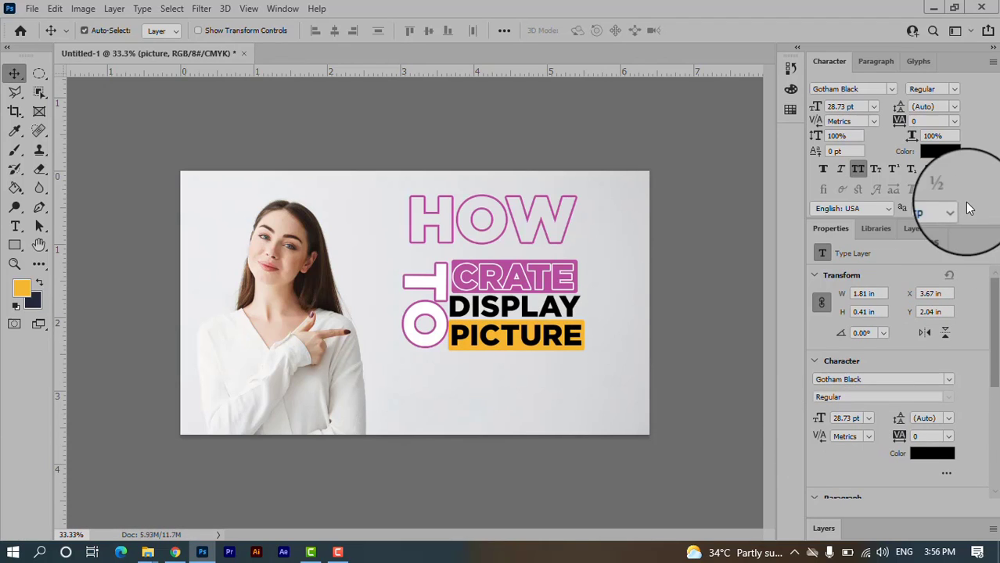
# Step: Change the text color of PICTURE to white (#ffffff)
pyautogui.click(948, 157)
pyautogui.moveTo(685, 217); pyautogui.dragTo(592, 129)
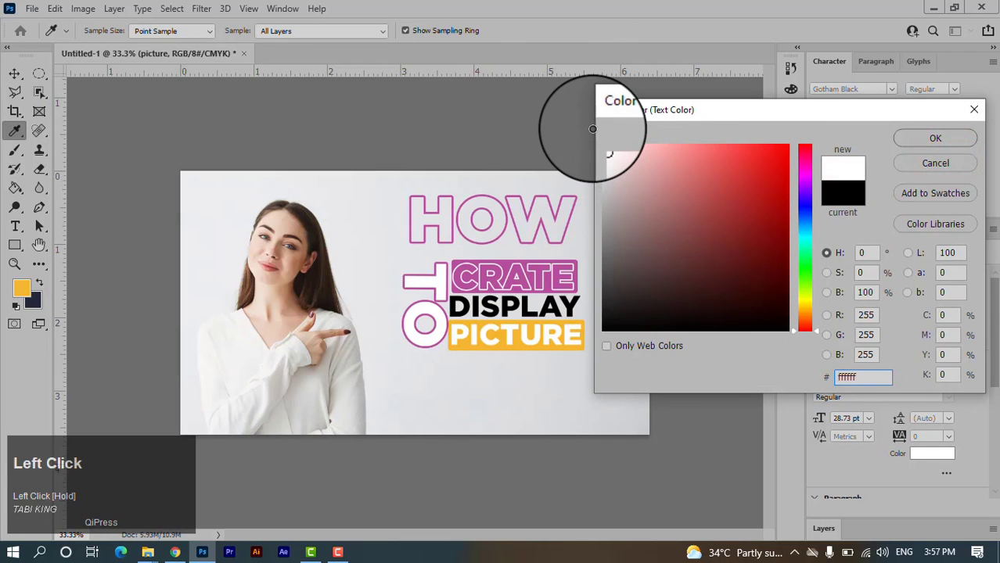
pyautogui.click(935, 138)
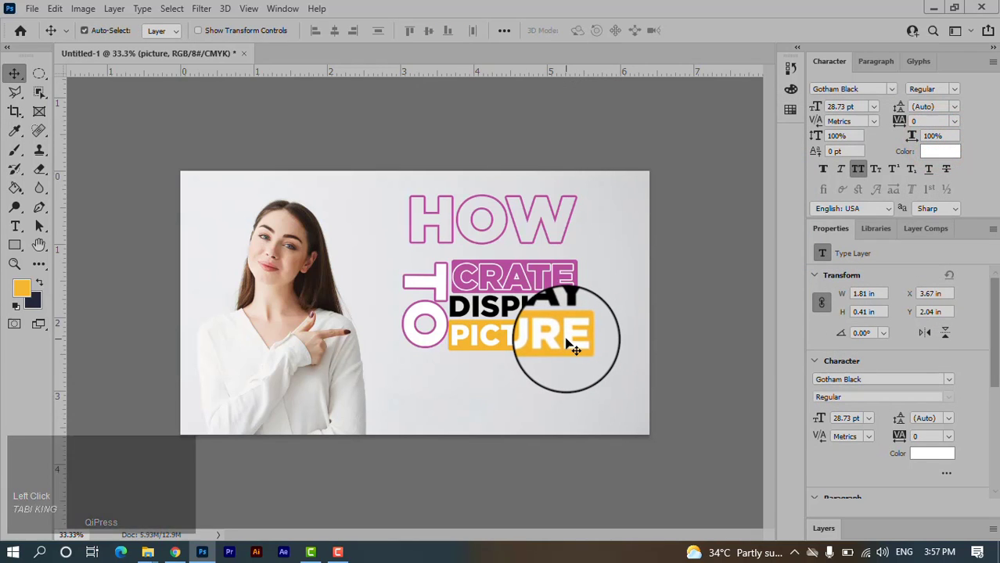
# Step: Add a black (#000000) 5 px outside Stroke to PICTURE, apply the style, and nudge the word slightly down
pyautogui.click(840, 523)
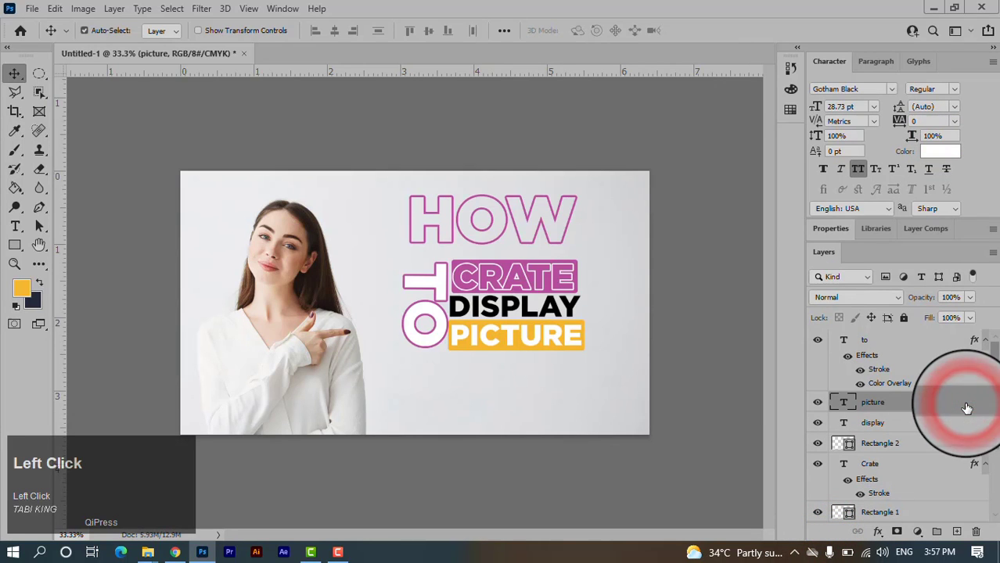
pyautogui.doubleClick(967, 407)
pyautogui.moveTo(625, 95); pyautogui.dragTo(905, 99)
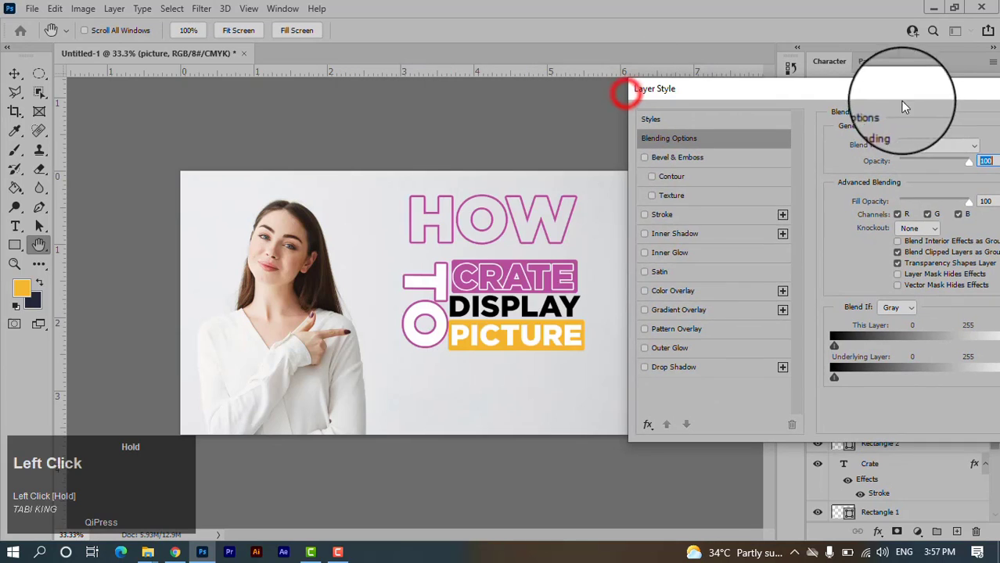
pyautogui.click(682, 215)
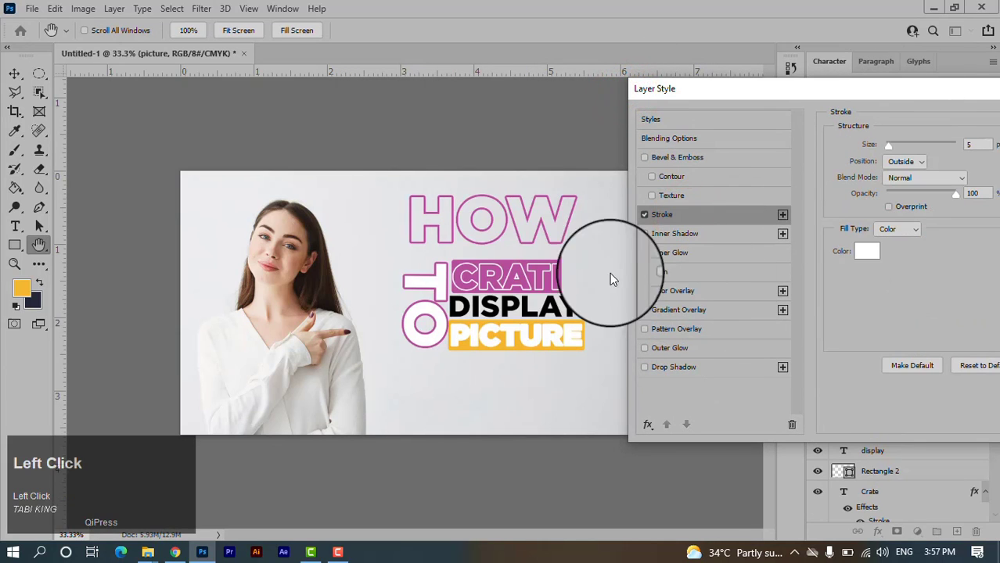
pyautogui.click(865, 250)
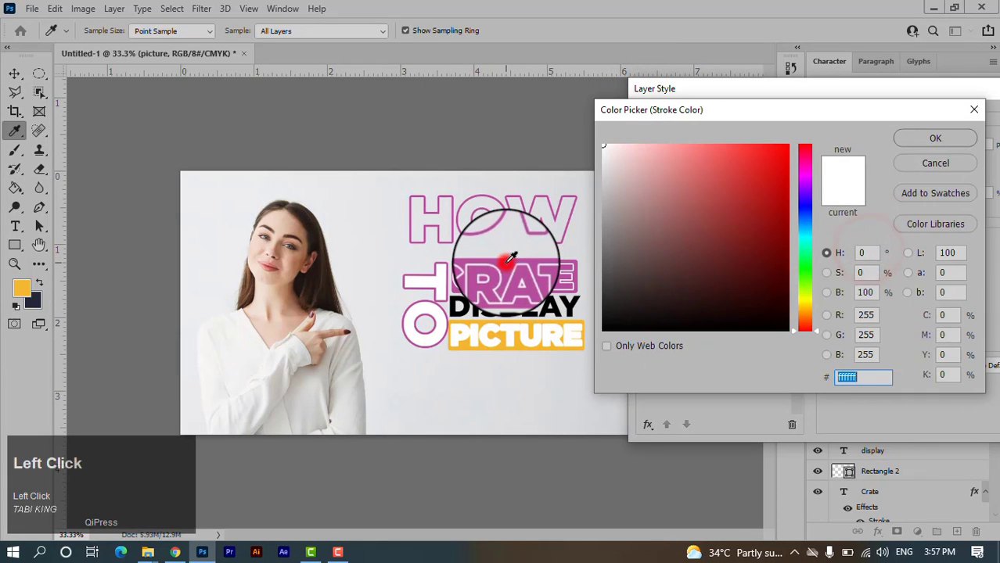
pyautogui.click(510, 255)
pyautogui.moveTo(710, 286); pyautogui.dragTo(830, 364)
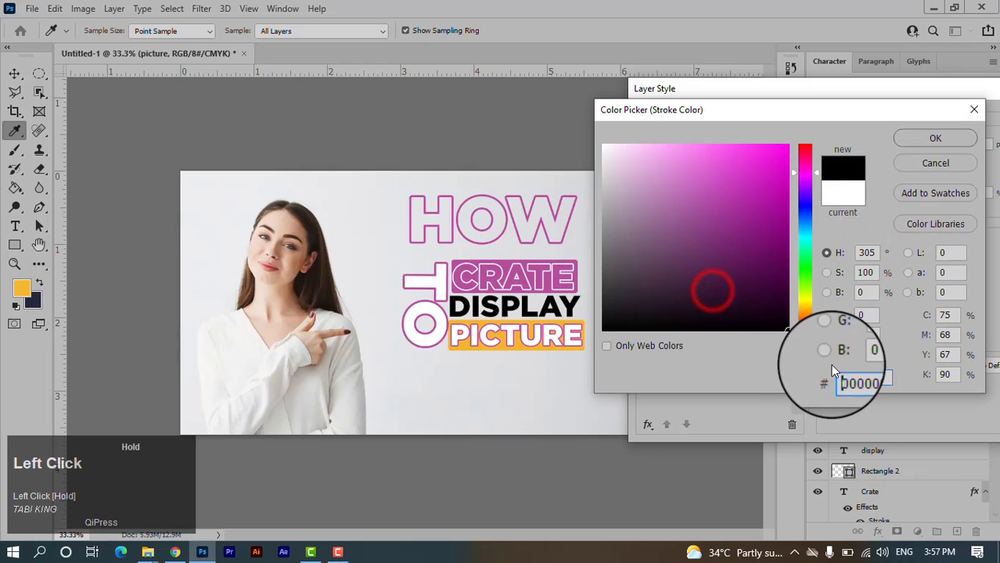
pyautogui.click(923, 139)
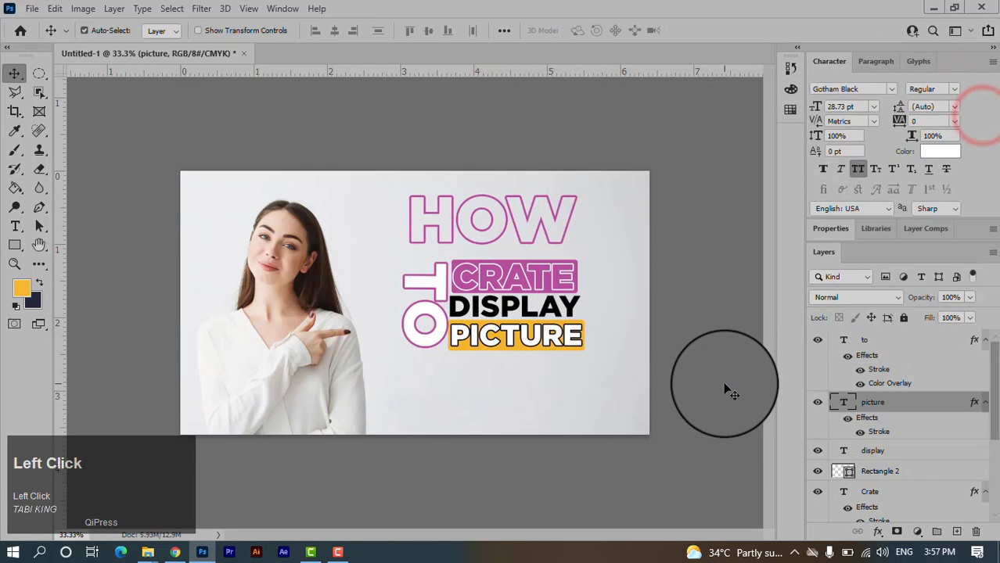
pyautogui.press('Down')
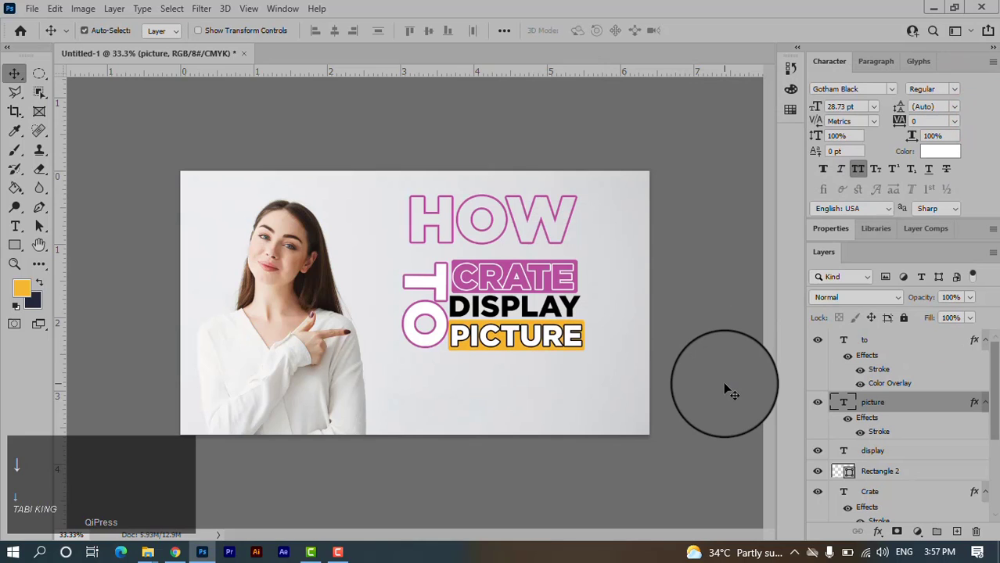
# Step: Enable a black 5 px outside Stroke in the DISPLAY text layer's style
pyautogui.click(554, 309)
pyautogui.click(925, 454)
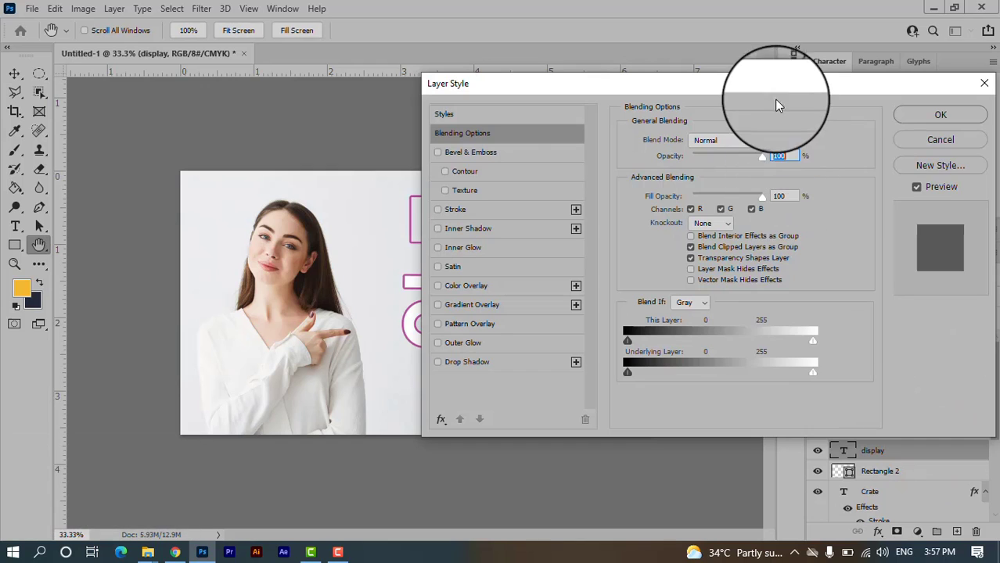
pyautogui.moveTo(774, 89); pyautogui.dragTo(933, 97)
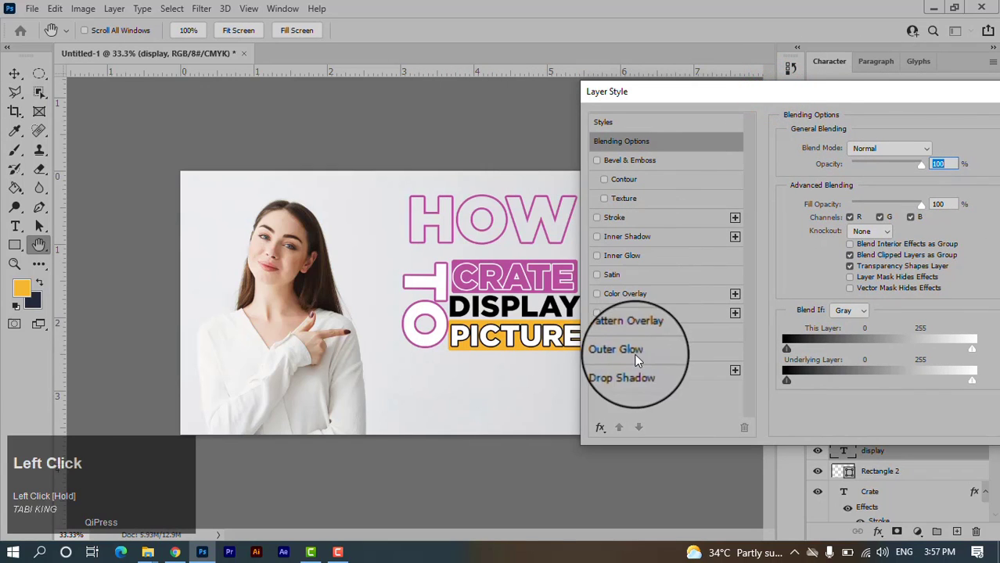
pyautogui.click(614, 221)
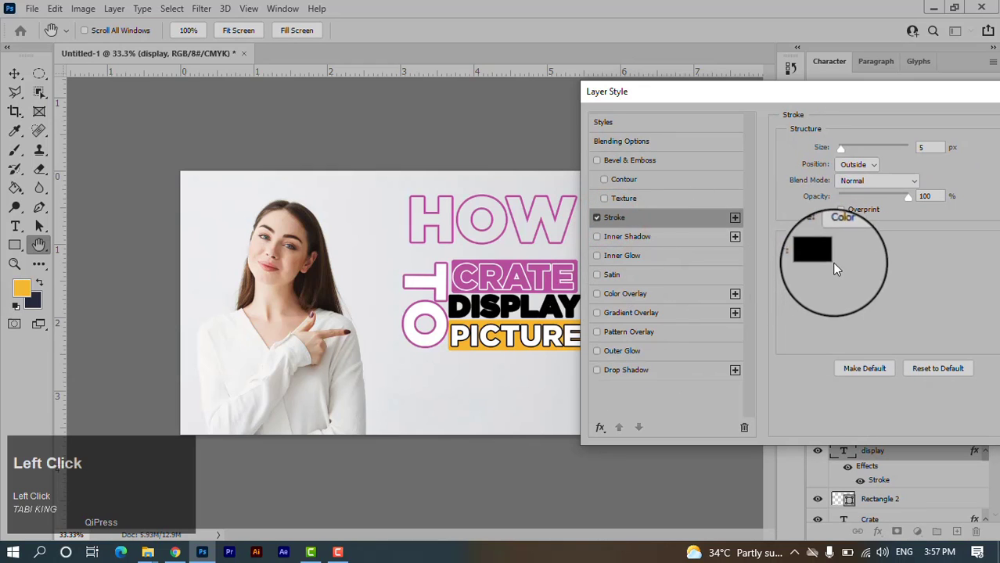
# Step: Give DISPLAY a light grey (#dadbdd) Color Overlay sampled from the background, apply the style, and nudge the word slightly right
pyautogui.click(633, 292)
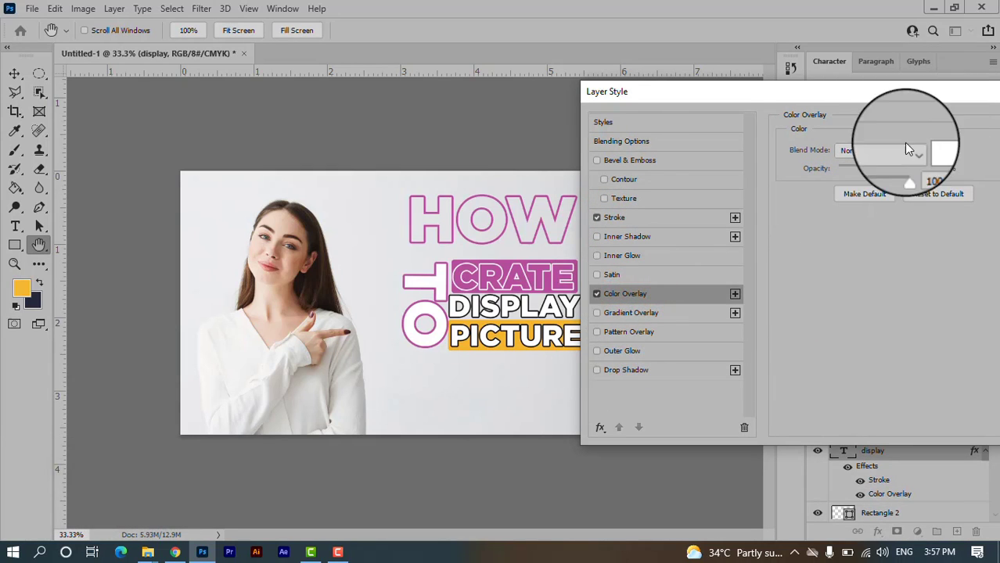
pyautogui.click(932, 150)
pyautogui.click(529, 263)
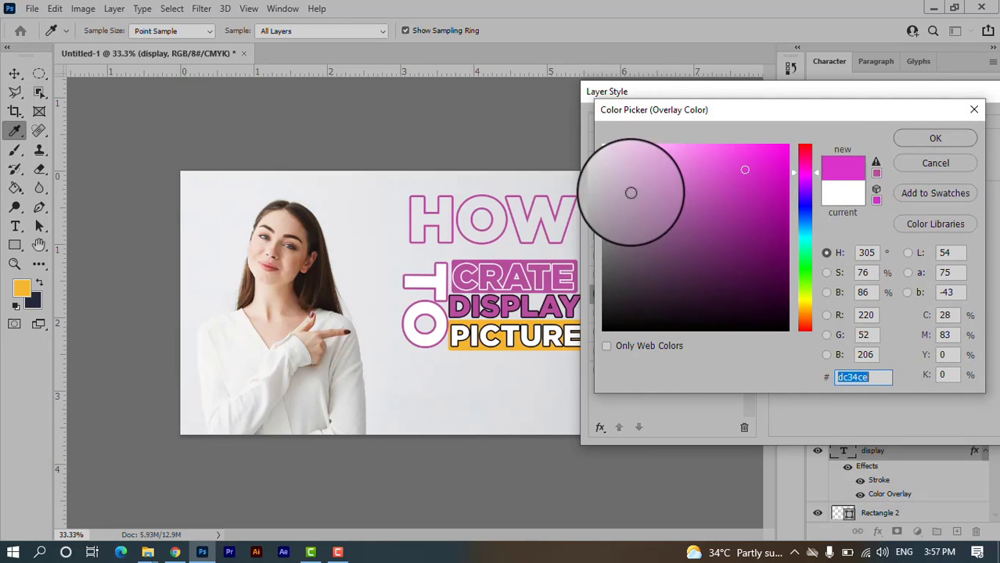
pyautogui.click(728, 236)
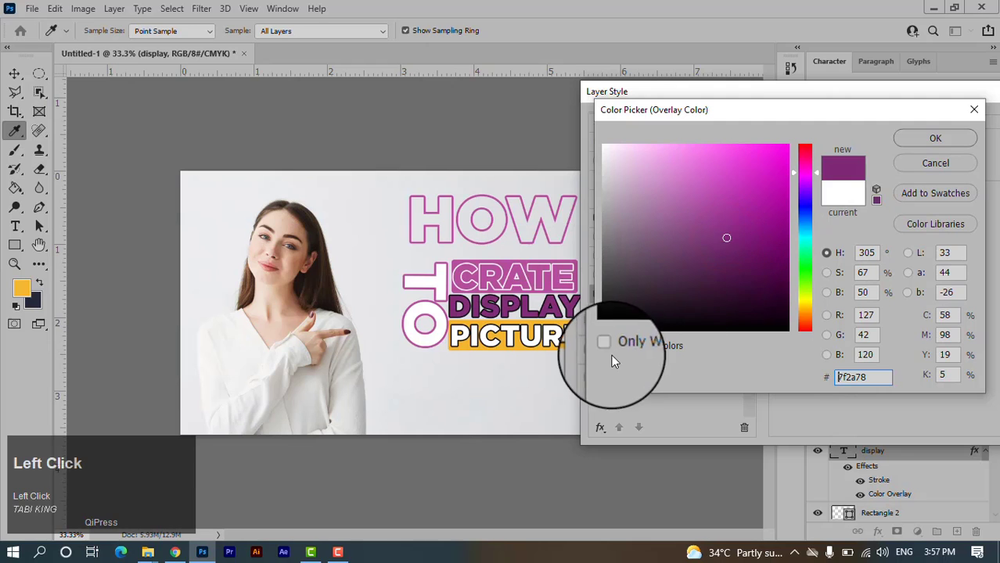
pyautogui.click(533, 399)
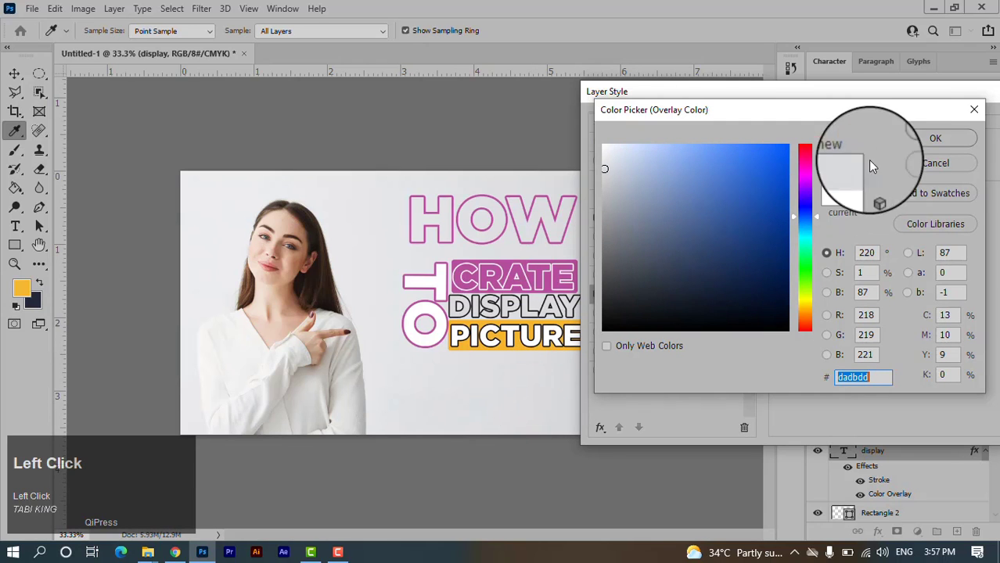
pyautogui.click(919, 137)
pyautogui.click(917, 122)
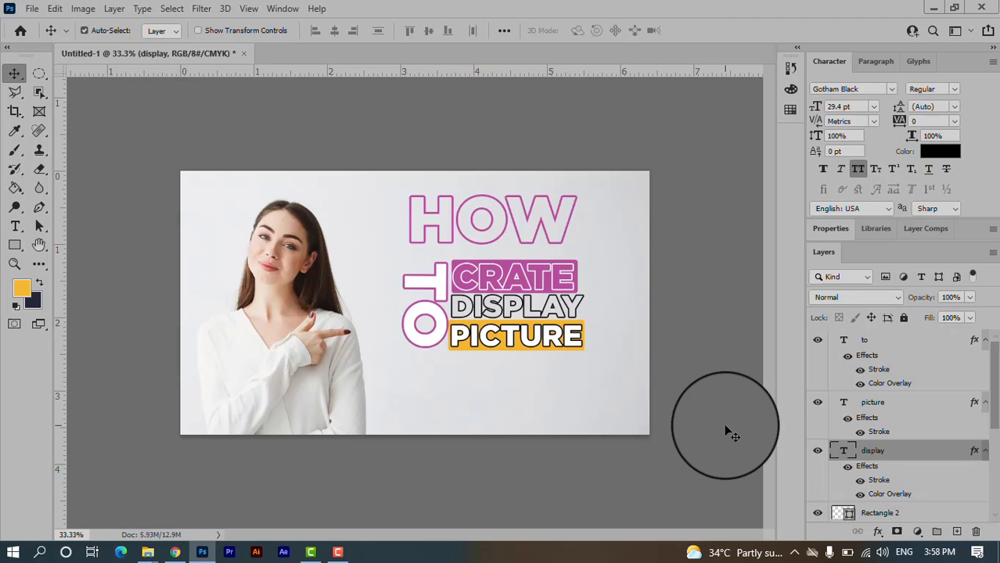
# Step: Nudge HOW down and slightly left so it sits just above CRATE and lines up with TO
pyautogui.click(163, 149)
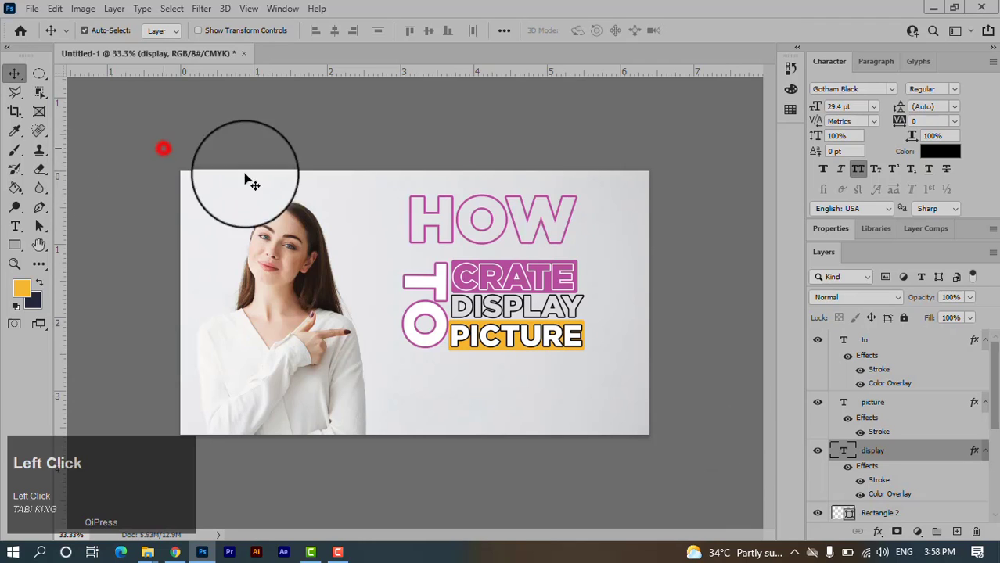
pyautogui.click(555, 233)
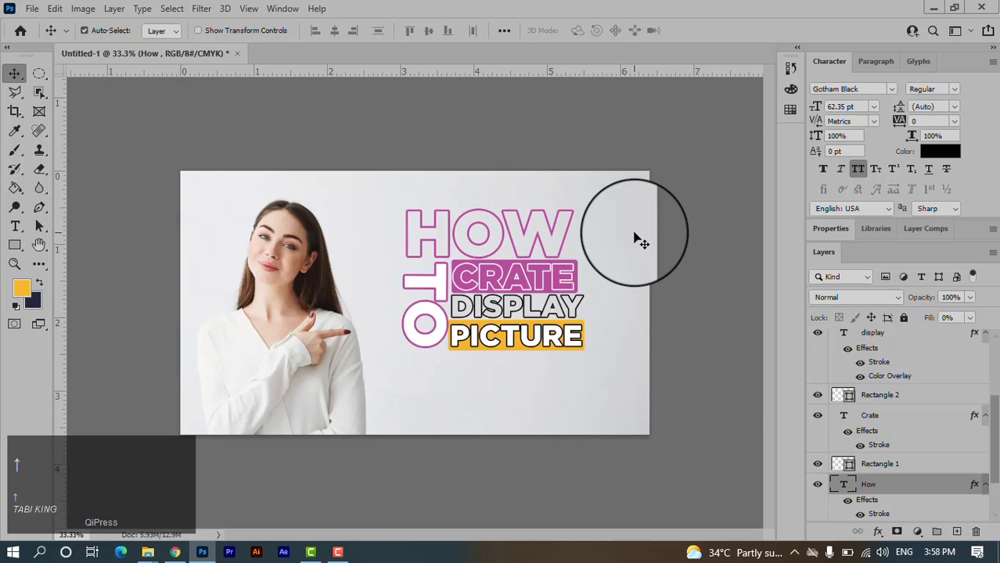
# Step: Add a Drop Shadow with a distance of 7 px to the magenta box behind CRATE and apply the style
pyautogui.click(579, 283)
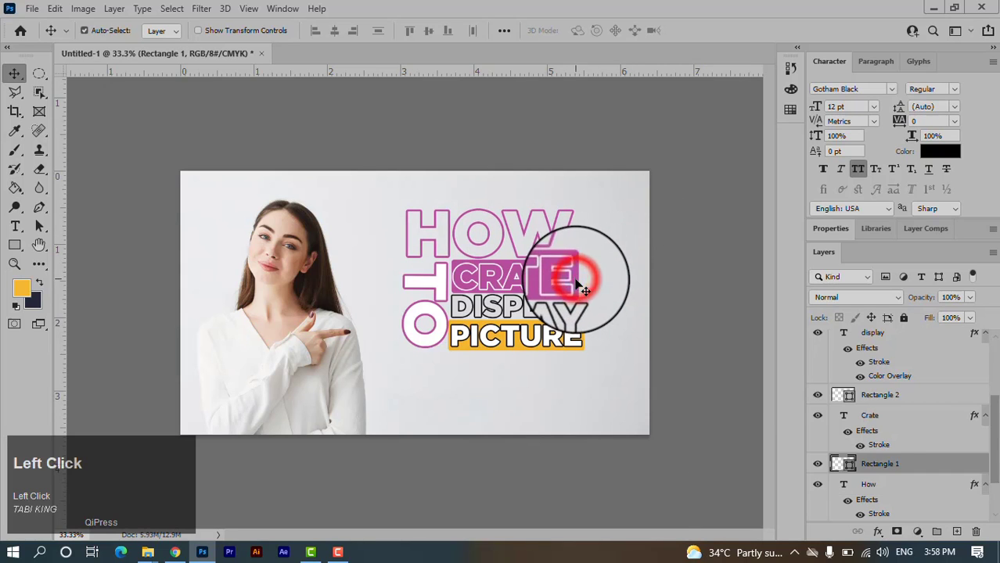
pyautogui.doubleClick(972, 458)
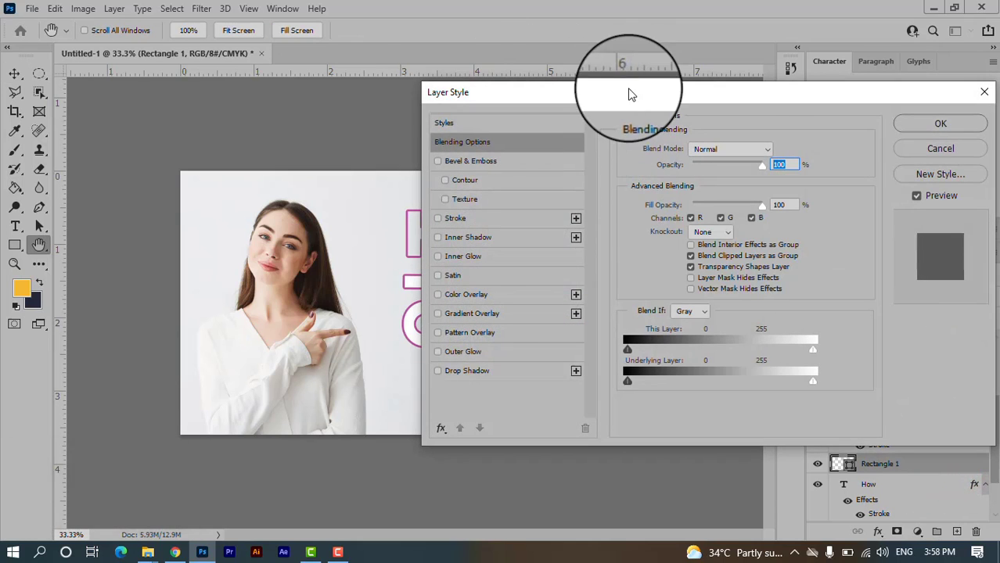
pyautogui.moveTo(631, 94); pyautogui.dragTo(823, 89)
pyautogui.click(677, 370)
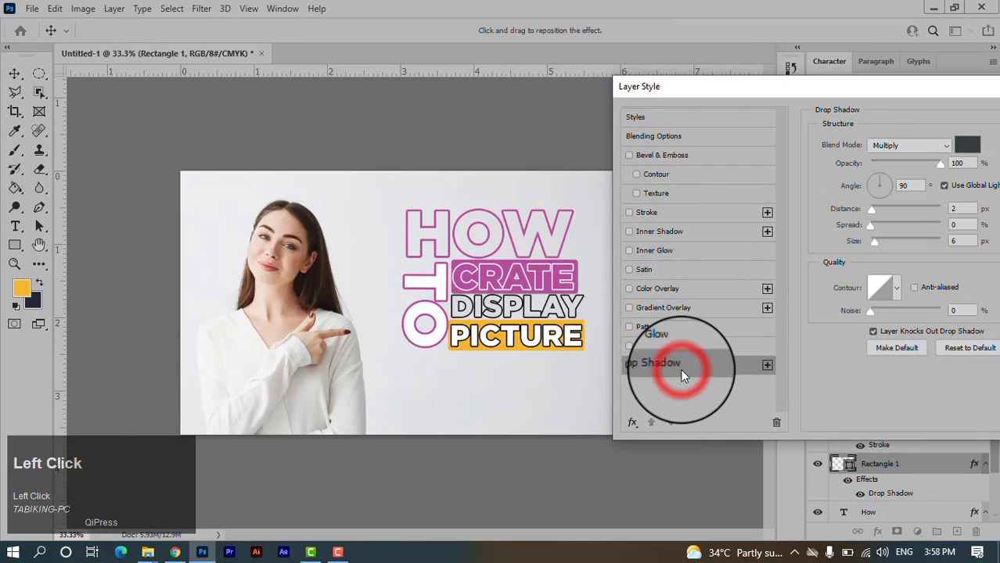
pyautogui.click(908, 90)
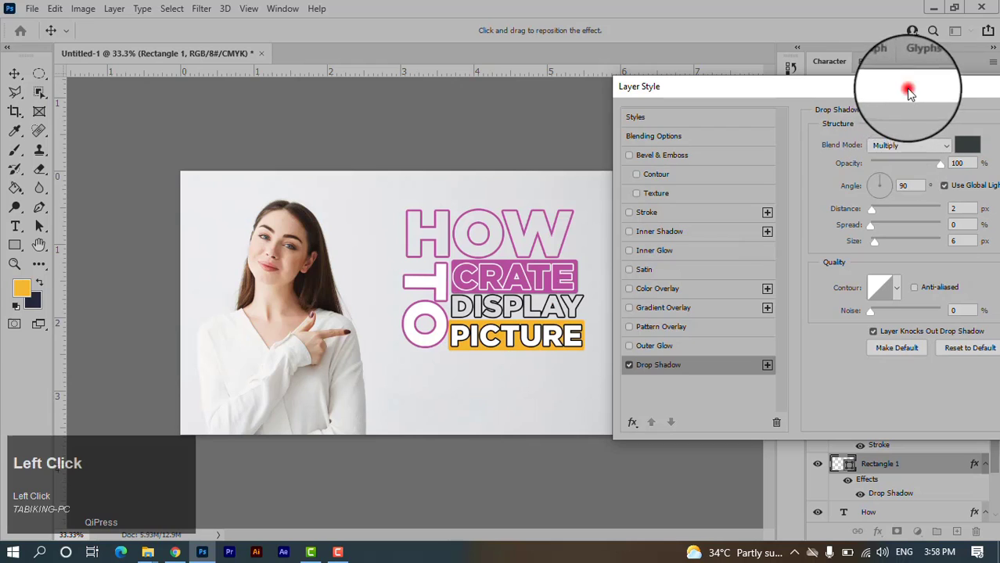
pyautogui.moveTo(908, 90); pyautogui.dragTo(857, 80)
pyautogui.moveTo(822, 196); pyautogui.dragTo(822, 200)
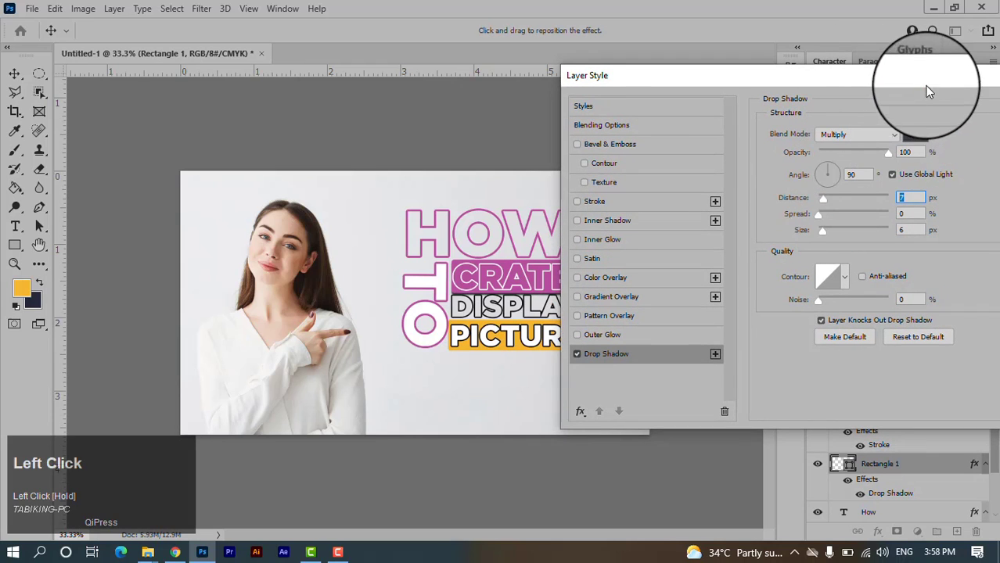
pyautogui.moveTo(925, 82); pyautogui.dragTo(843, 80)
pyautogui.click(979, 102)
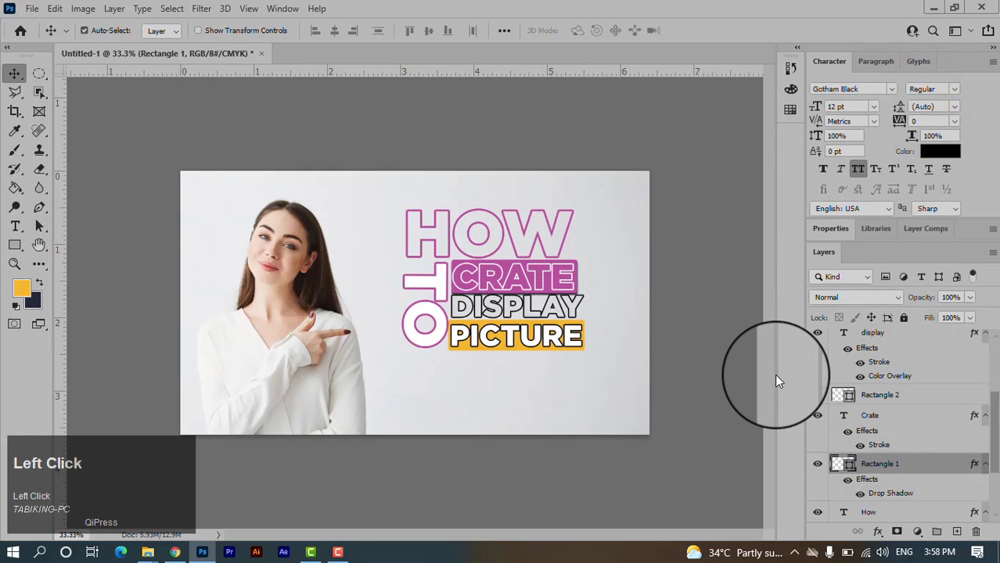
# Step: Nudge DISPLAY slightly down and apply a Drop Shadow to the yellow box behind PICTURE
pyautogui.click(540, 317)
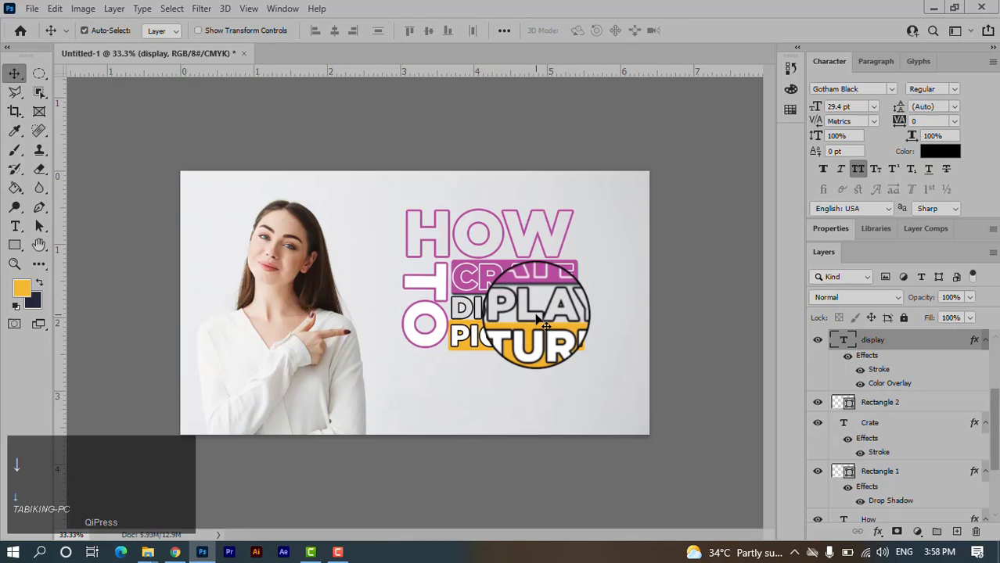
pyautogui.click(565, 352)
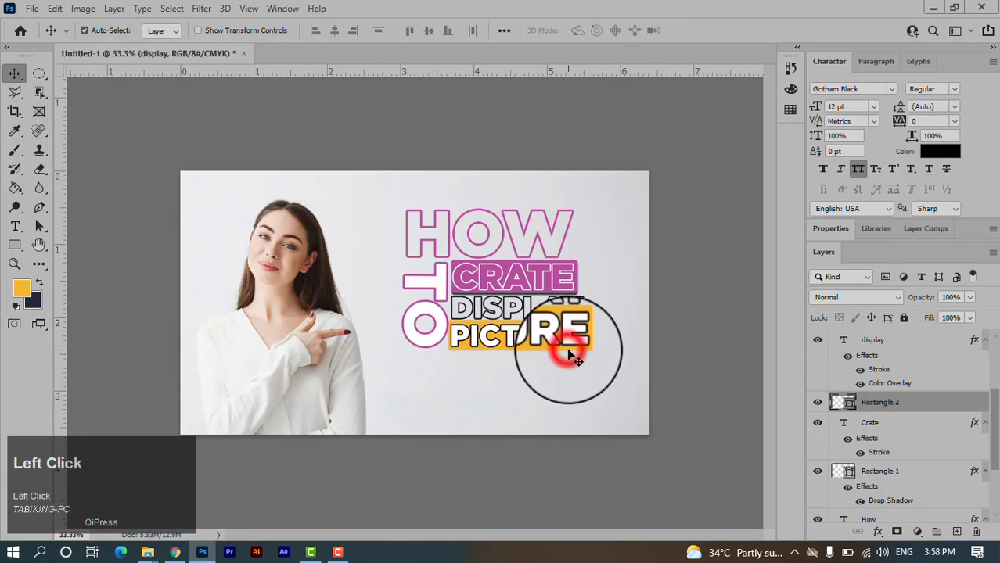
pyautogui.click(962, 403)
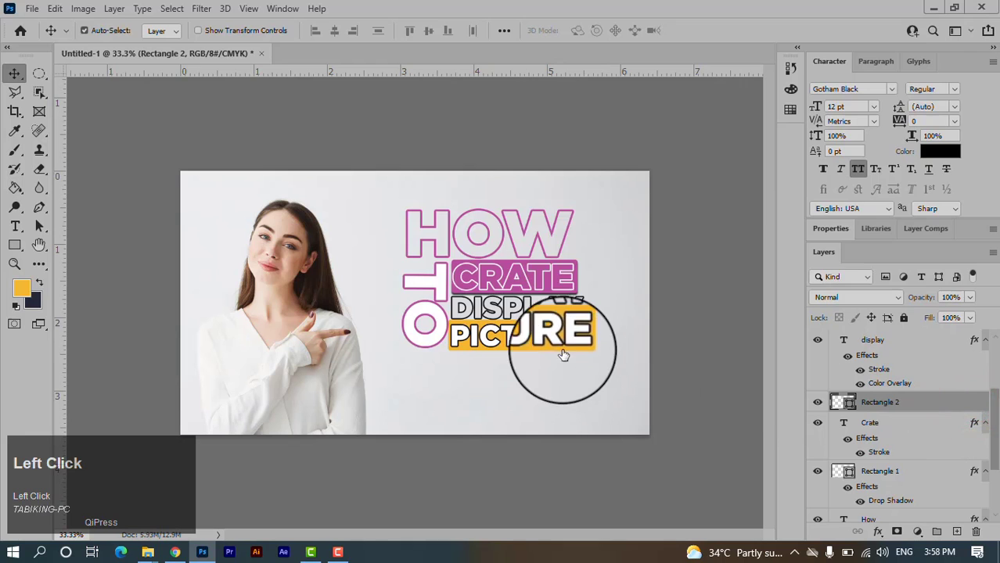
pyautogui.click(487, 352)
pyautogui.moveTo(793, 78); pyautogui.dragTo(822, 105)
pyautogui.click(945, 137)
# Step: Add a Drop Shadow to the HOW text with a distance of 19 px and a size of 8 px, and apply the style
pyautogui.click(520, 223)
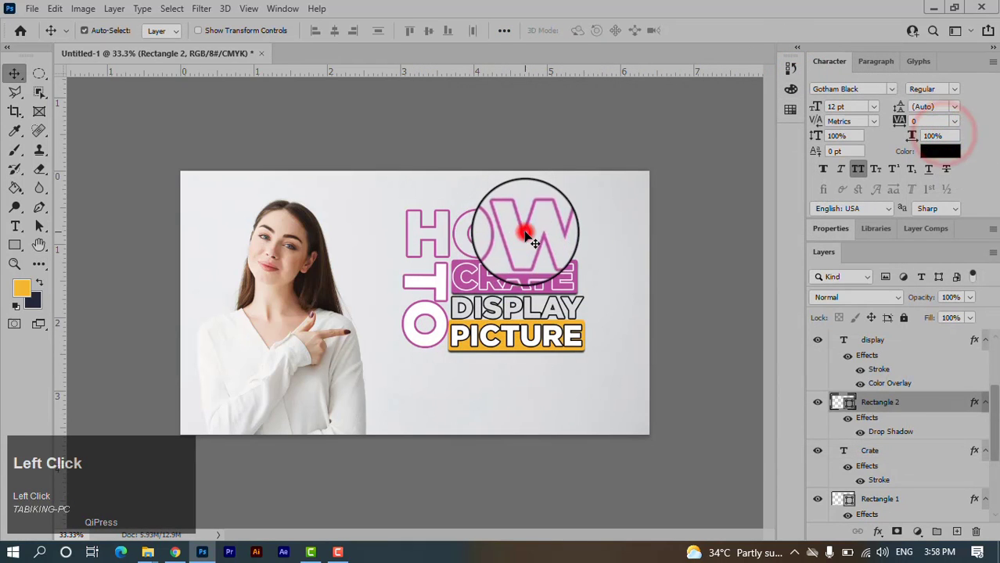
pyautogui.click(951, 488)
pyautogui.click(951, 486)
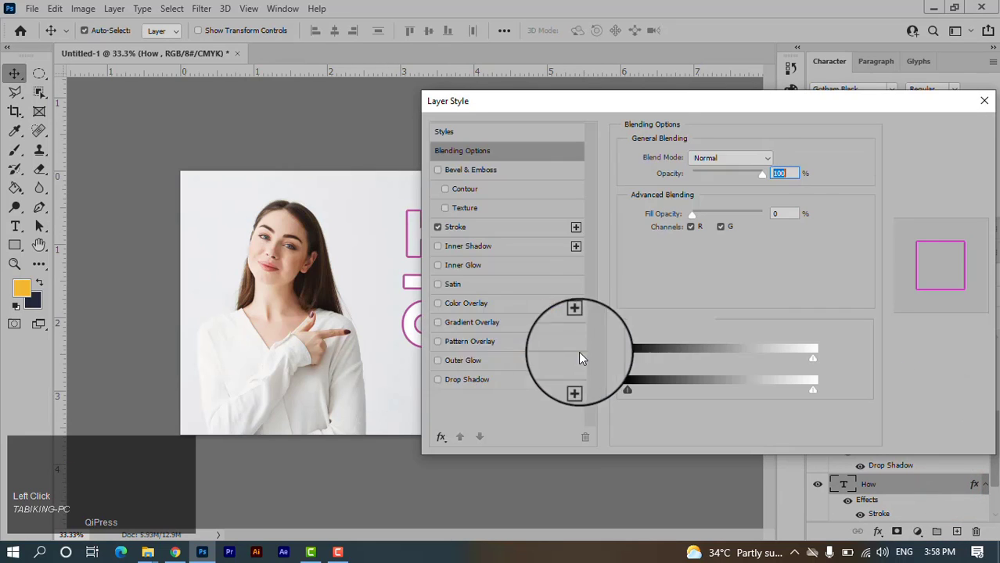
pyautogui.click(454, 379)
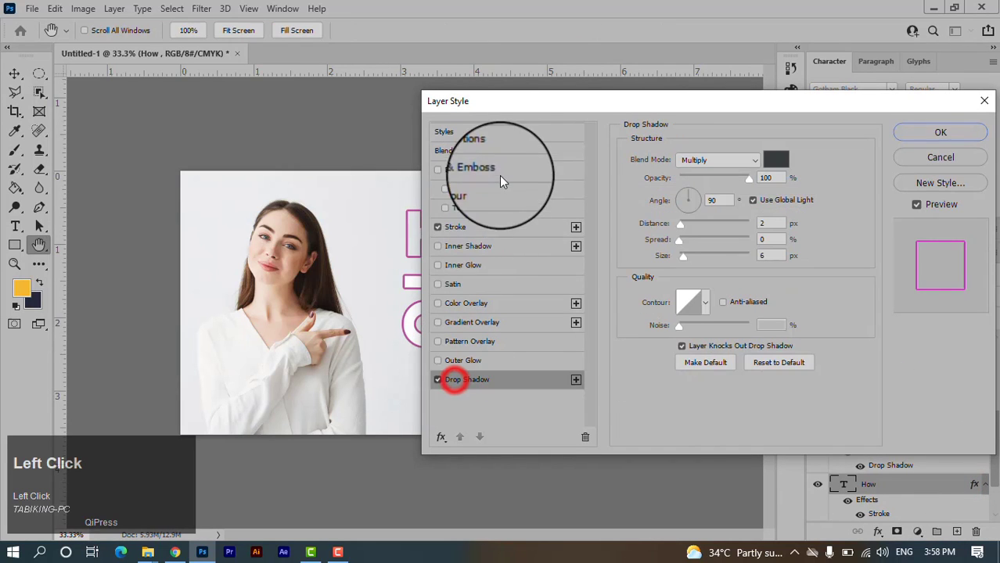
pyautogui.moveTo(552, 98); pyautogui.dragTo(712, 95)
pyautogui.moveTo(830, 246); pyautogui.dragTo(836, 227)
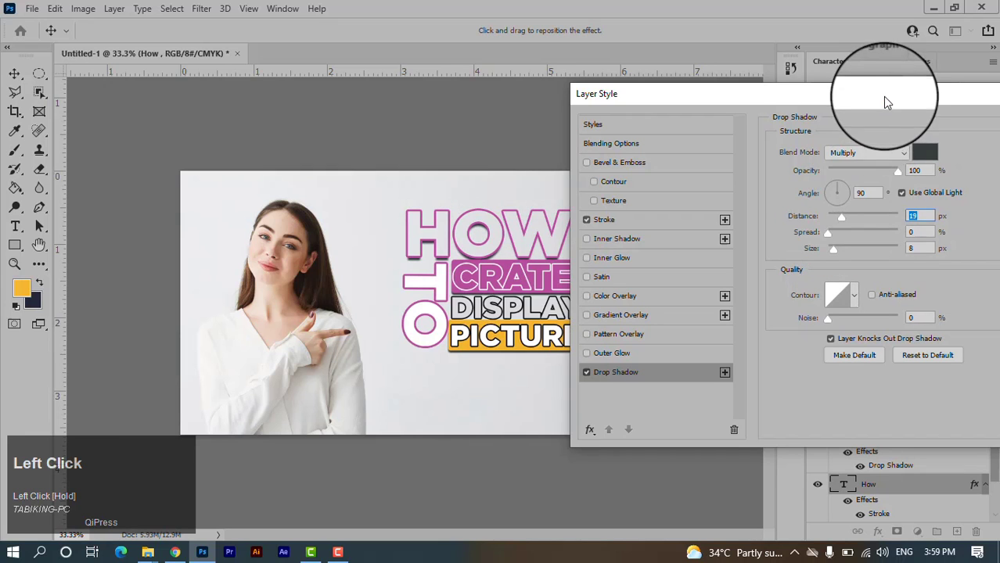
pyautogui.moveTo(885, 96); pyautogui.dragTo(646, 94)
pyautogui.click(879, 127)
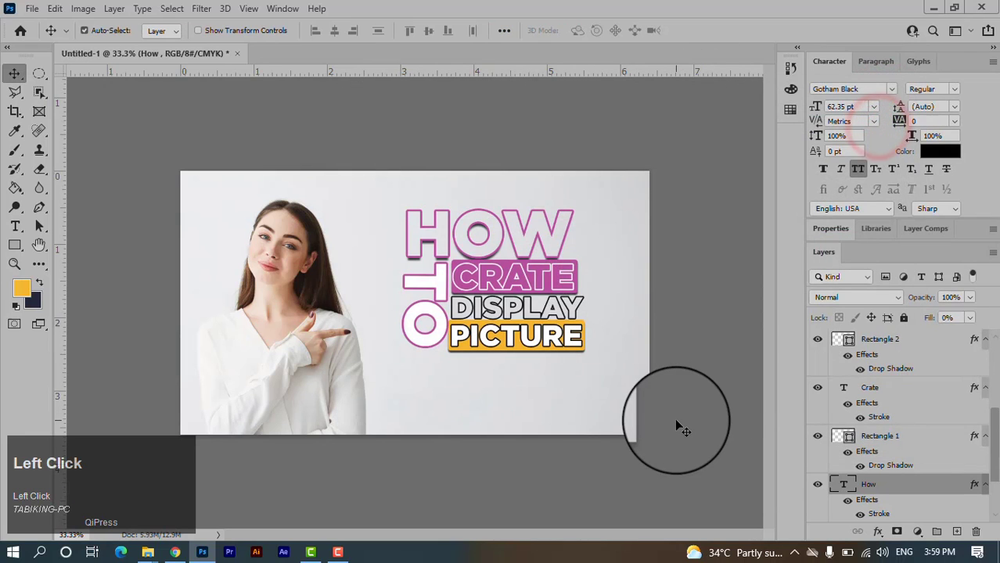
pyautogui.click(698, 382)
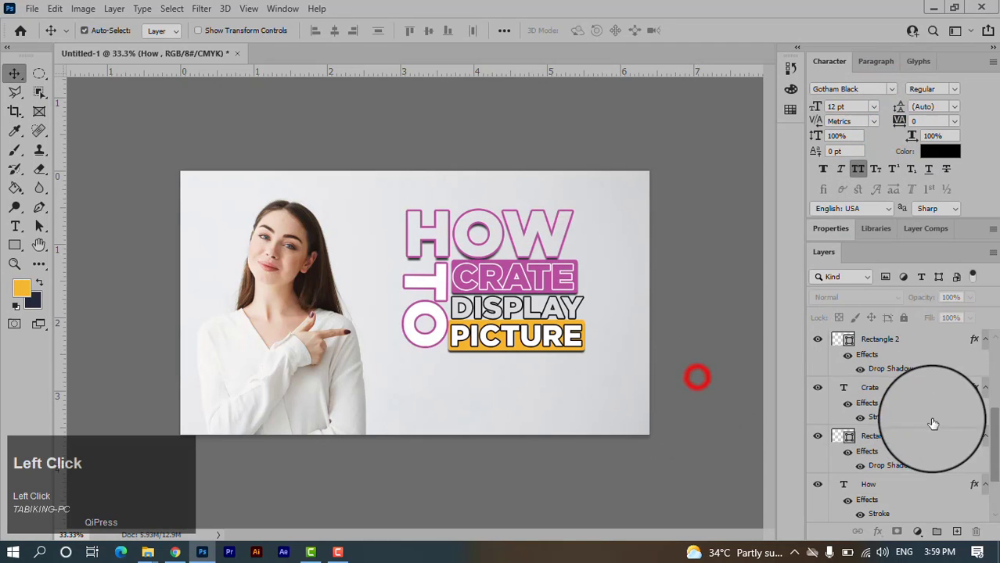
pyautogui.moveTo(997, 403); pyautogui.dragTo(602, 283)
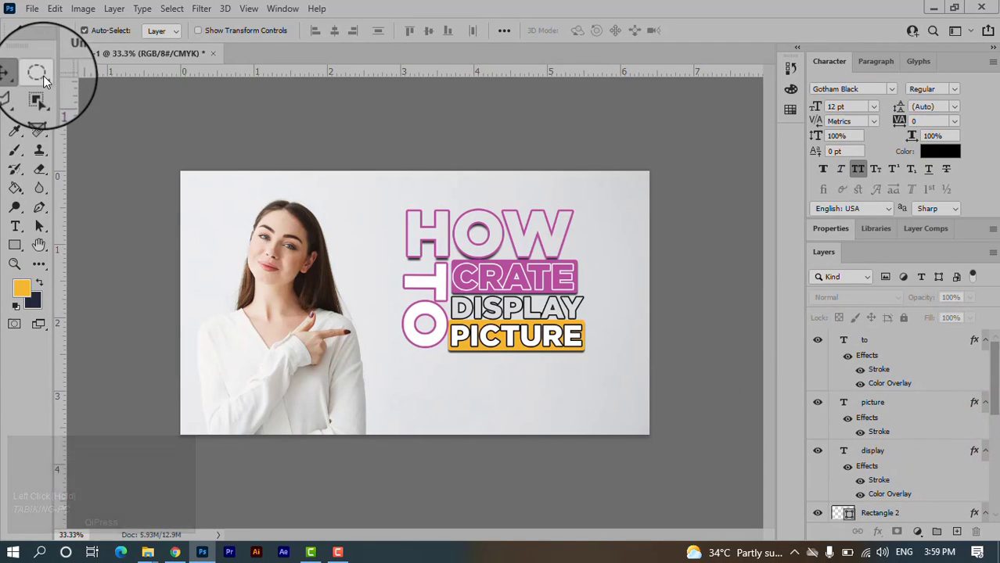
pyautogui.click(39, 73)
pyautogui.click(102, 71)
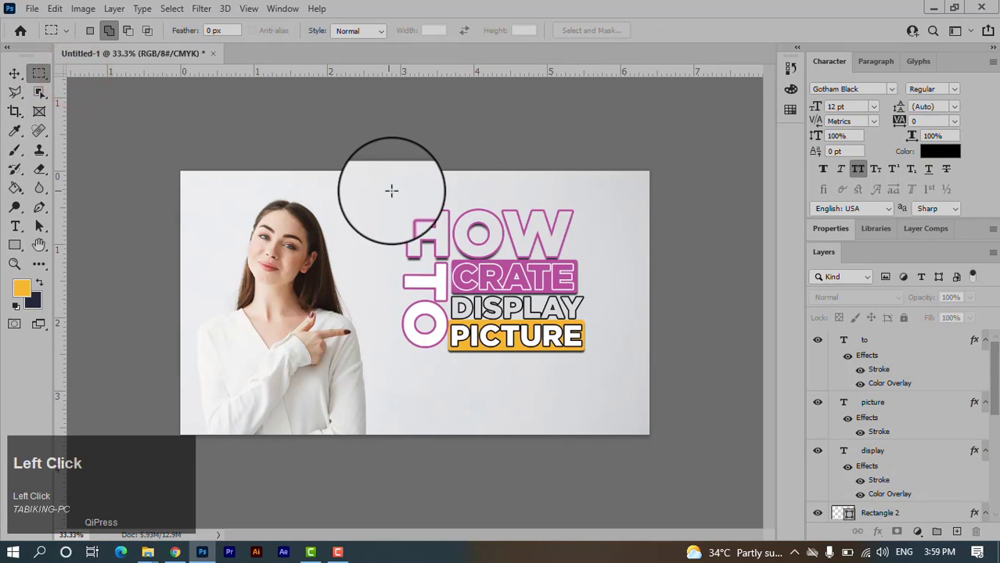
pyautogui.moveTo(673, 178); pyautogui.dragTo(383, 390)
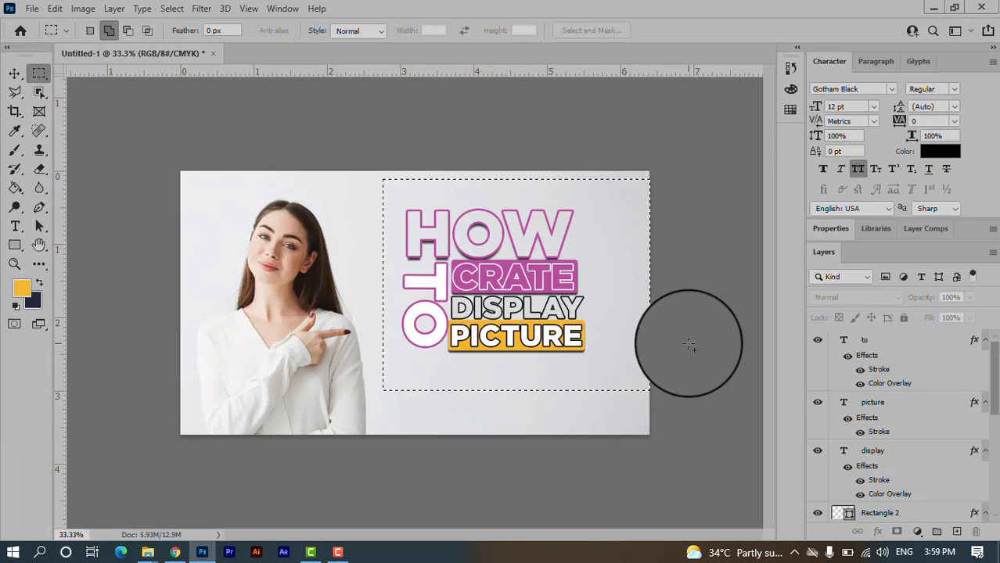
pyautogui.hotkey('ctrl', 'z')
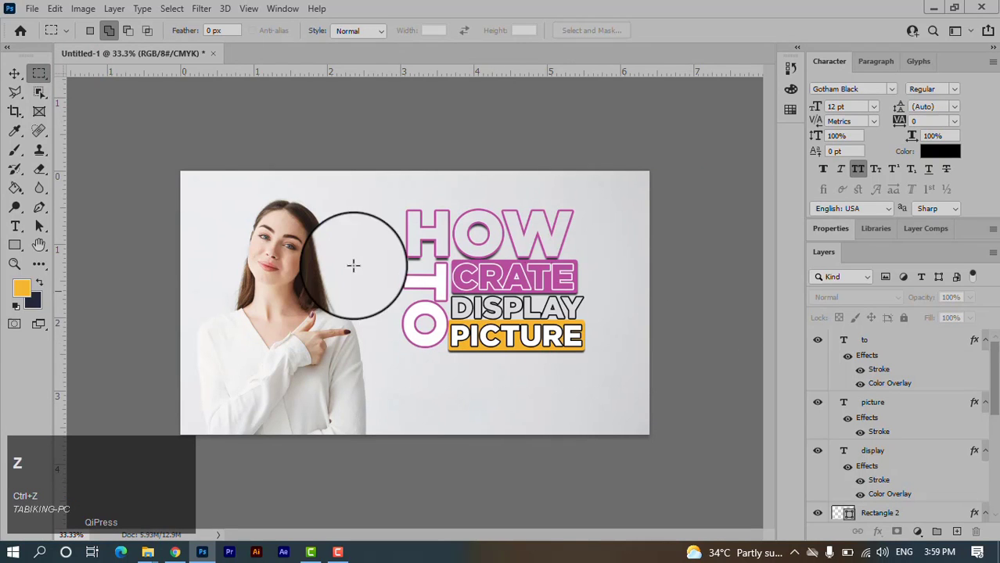
# Step: Select the headline's layers across the canvas, group them, and name the group Text
pyautogui.click(14, 73)
pyautogui.moveTo(679, 175); pyautogui.dragTo(399, 376)
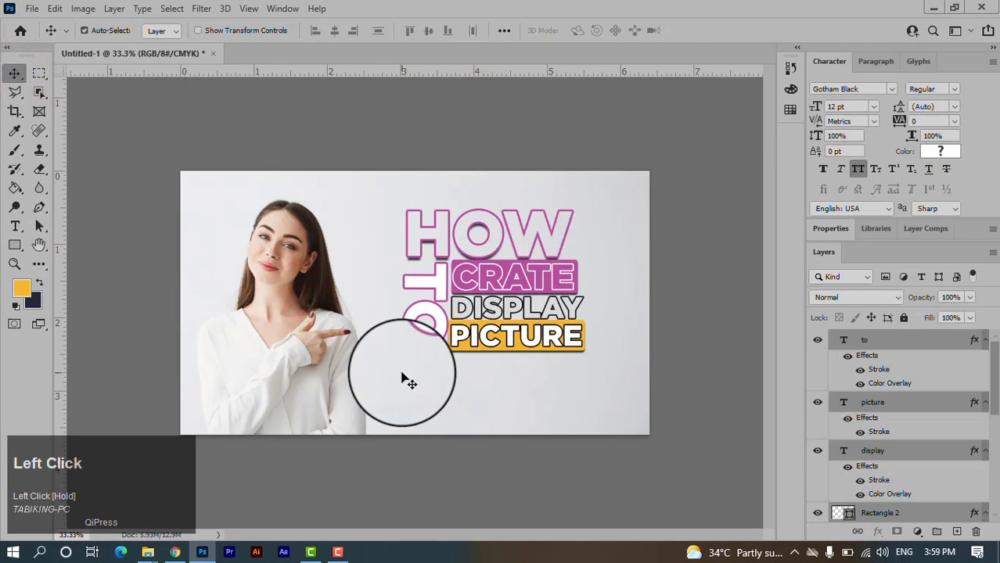
pyautogui.click(938, 532)
pyautogui.write('T')
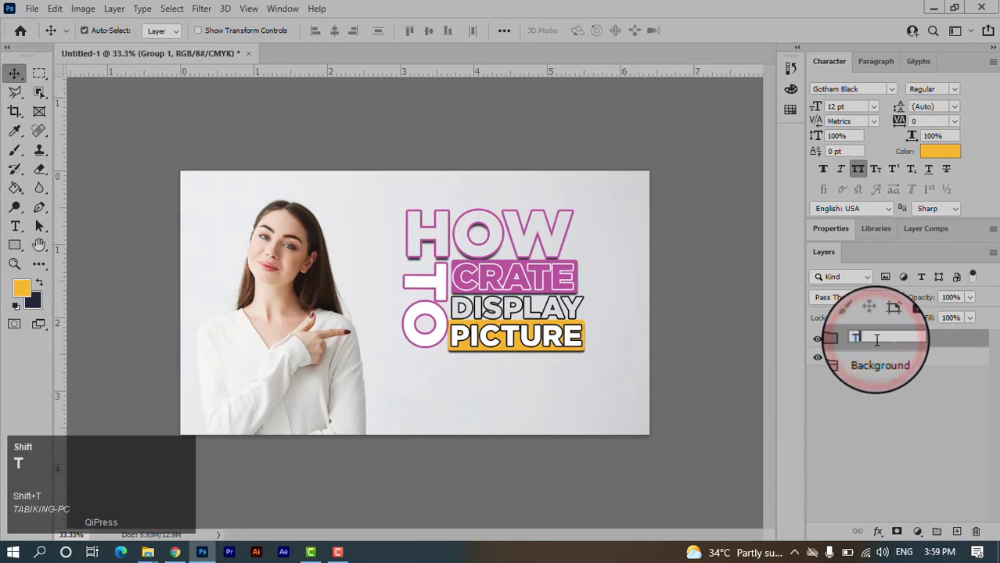
pyautogui.write('ext')
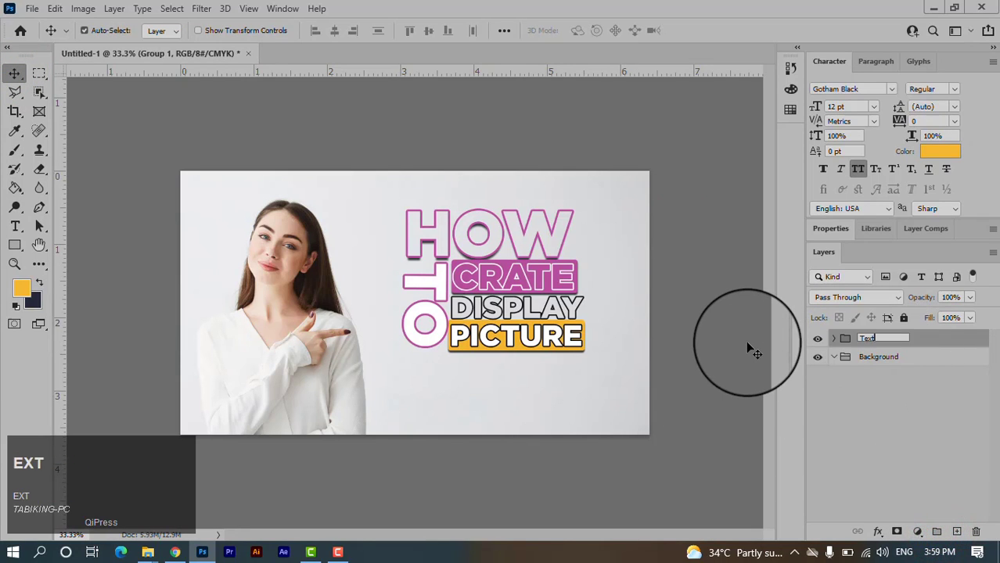
pyautogui.click(745, 340)
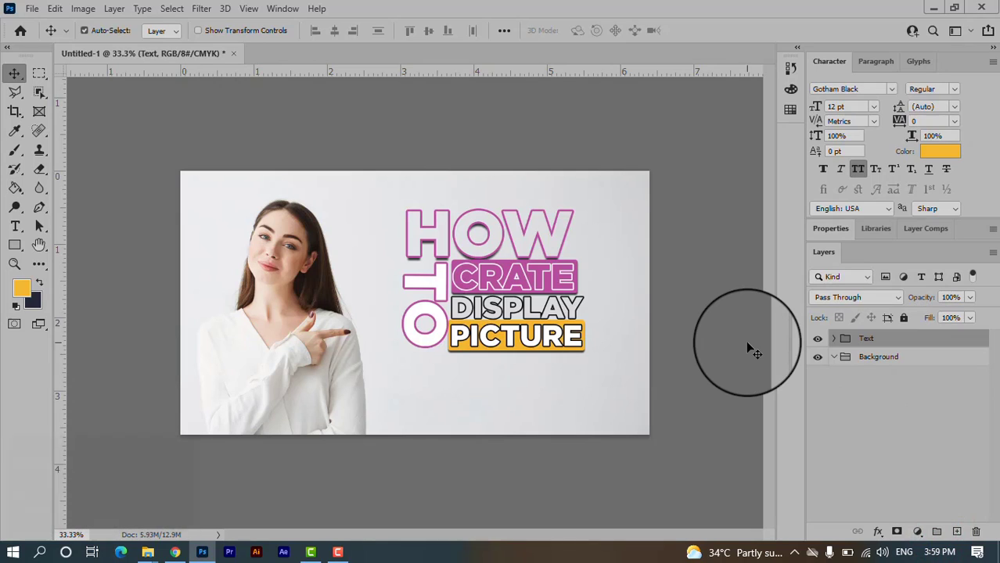
# Step: Set the Move tool's Auto-Select to Group and clear the layer selection
pyautogui.click(178, 33)
pyautogui.click(164, 43)
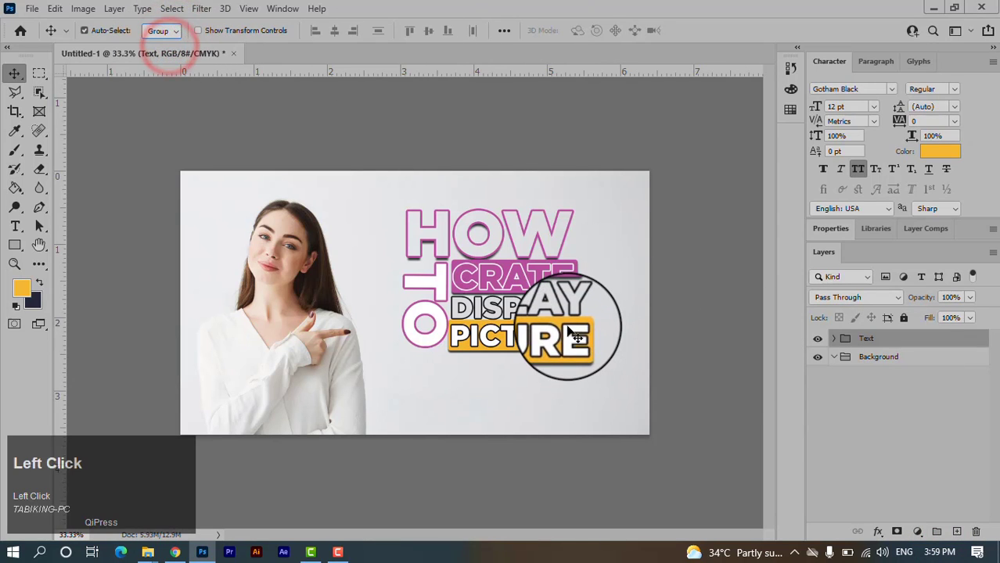
pyautogui.click(675, 312)
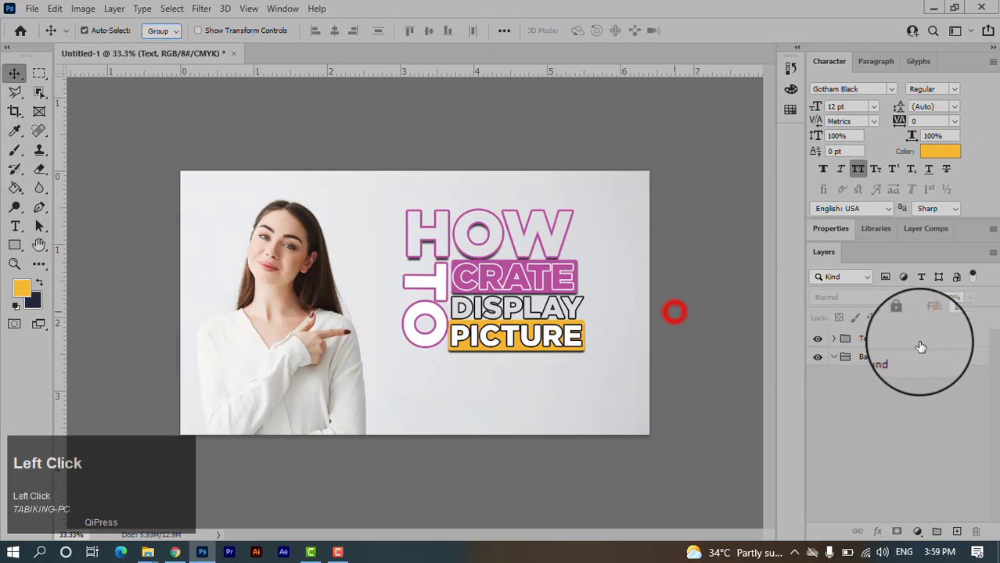
pyautogui.click(923, 345)
pyautogui.hotkey('ctrl', 't')
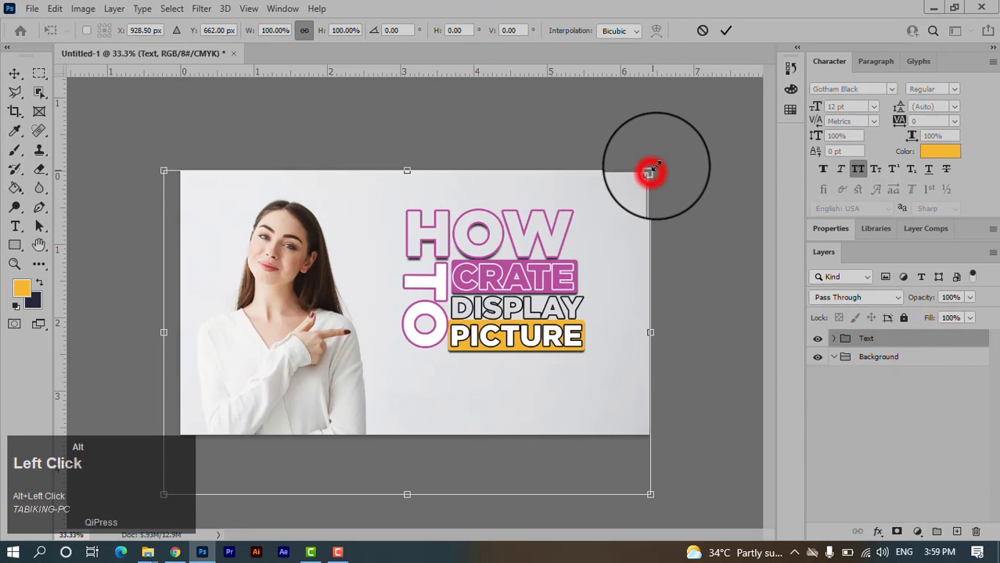
pyautogui.moveTo(650, 172); pyautogui.dragTo(682, 165)
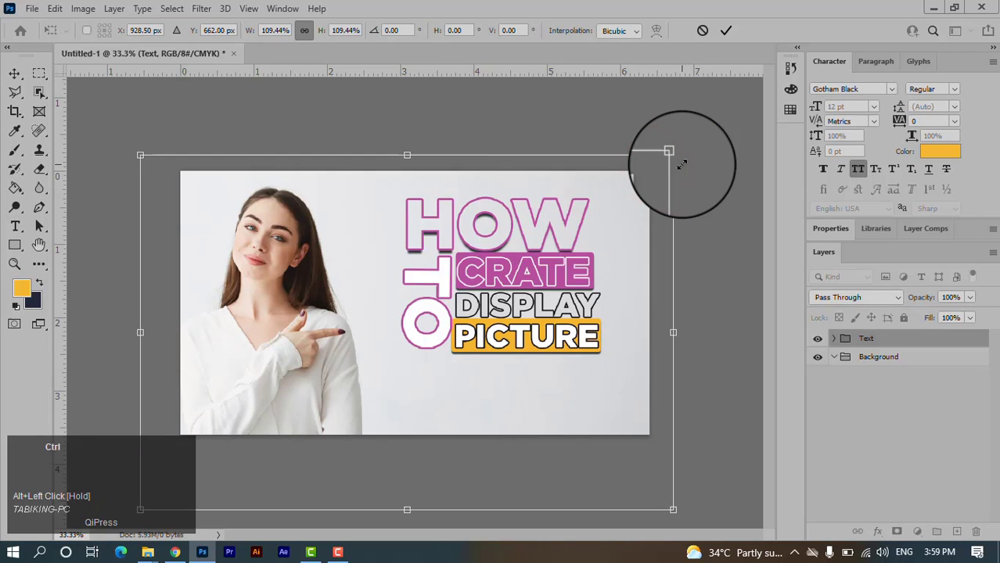
pyautogui.hotkey('ctrl', 'z')
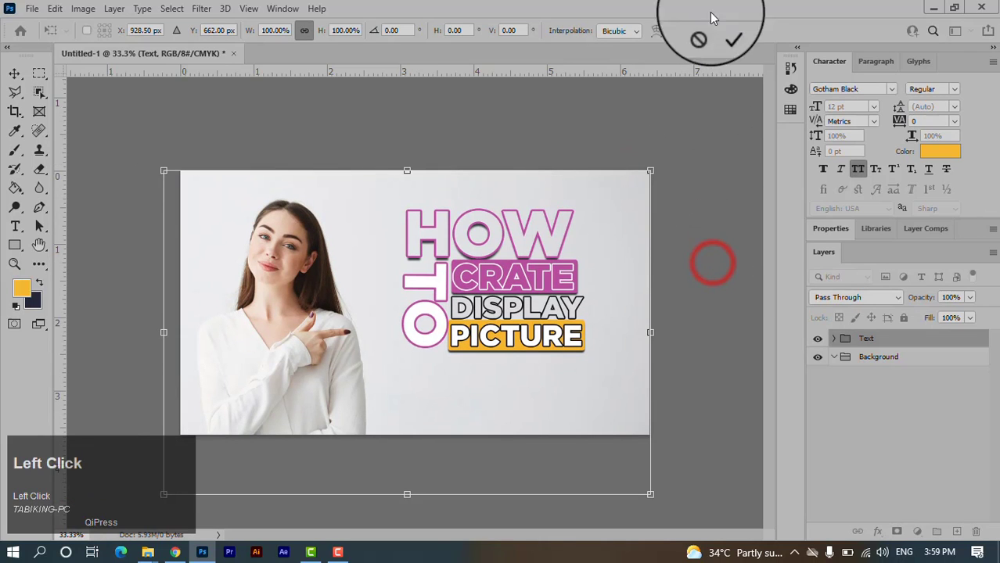
pyautogui.click(723, 31)
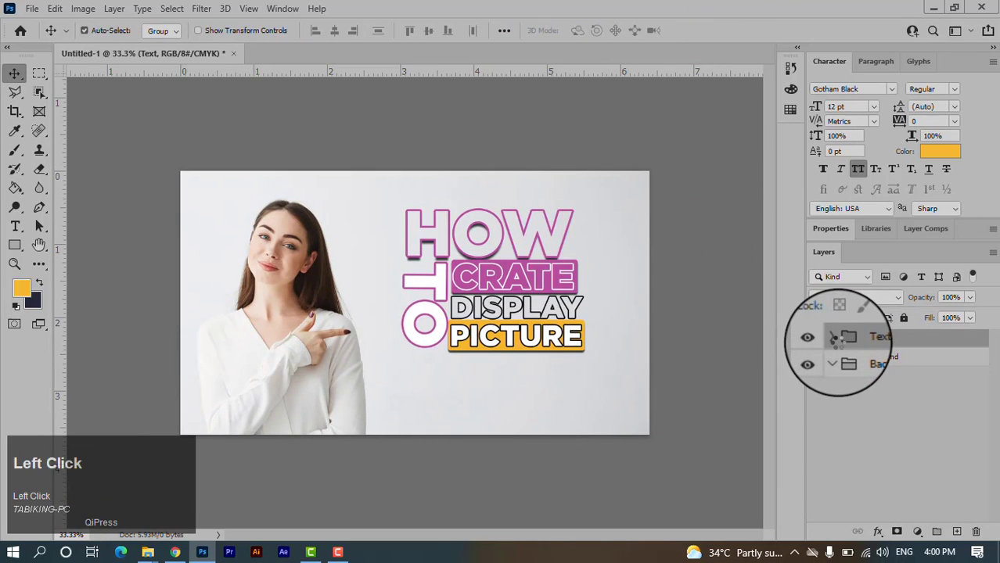
# Step: Move the woman's photo and Layer 0 from the Text group into the Background group, then collapse and select the Text group
pyautogui.click(835, 342)
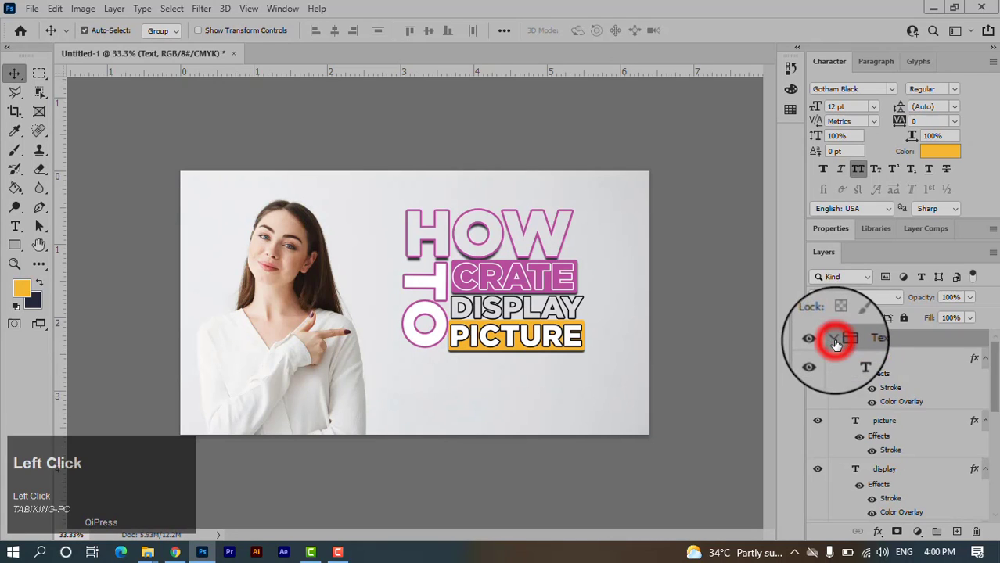
pyautogui.scroll(-4, 853, 344)
pyautogui.scroll(-3, 878, 385)
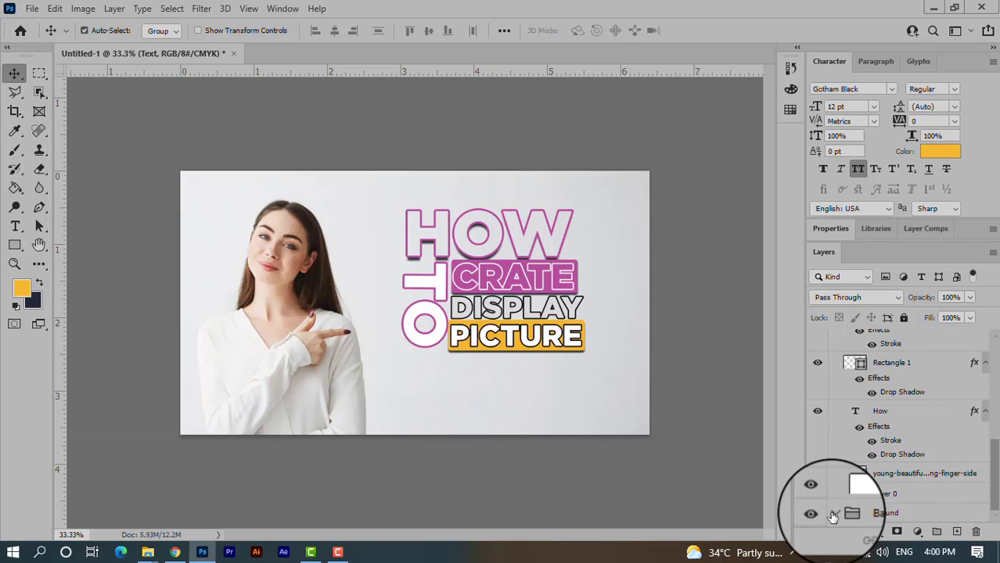
pyautogui.click(831, 513)
pyautogui.click(897, 473)
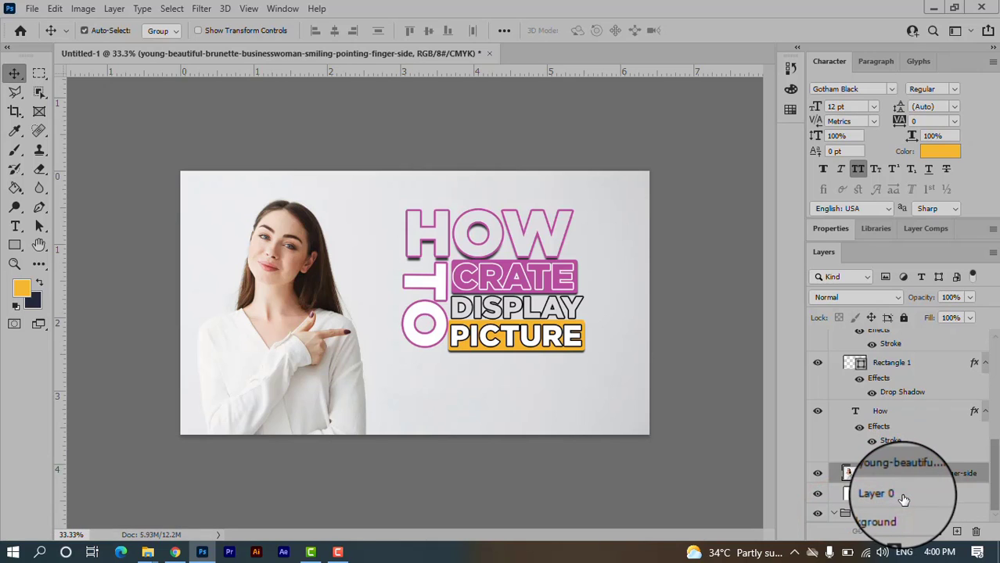
pyautogui.keyDown('shift'); pyautogui.click(892, 495); pyautogui.keyUp('shift')
pyautogui.moveTo(893, 495); pyautogui.dragTo(898, 507)
pyautogui.click(841, 476)
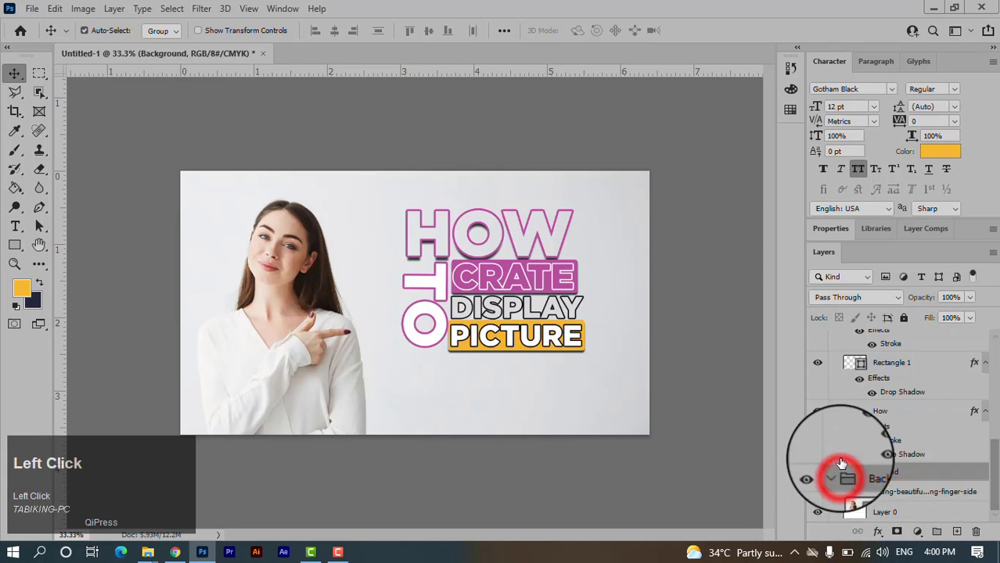
pyautogui.scroll(5, 845, 414)
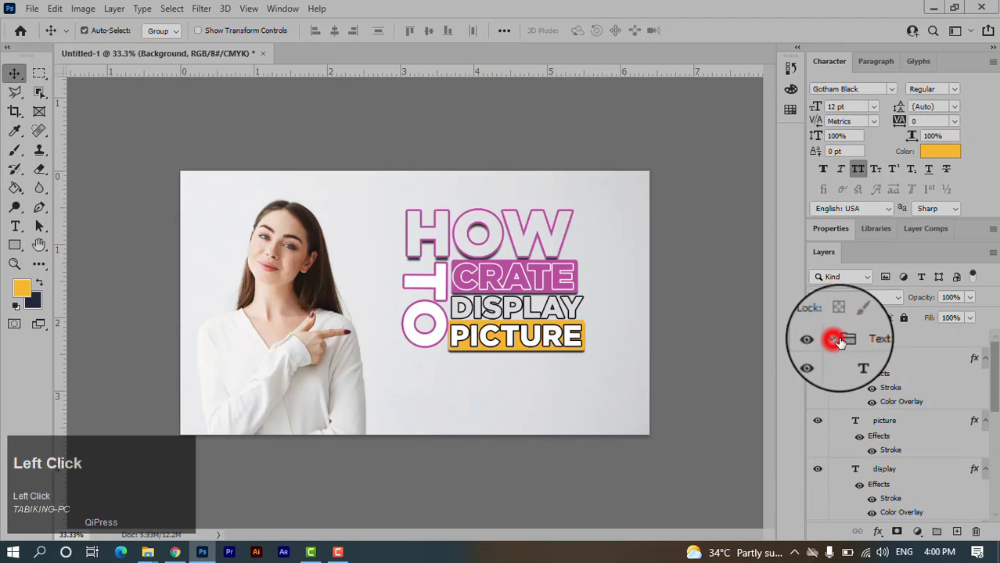
pyautogui.click(839, 343)
pyautogui.click(866, 332)
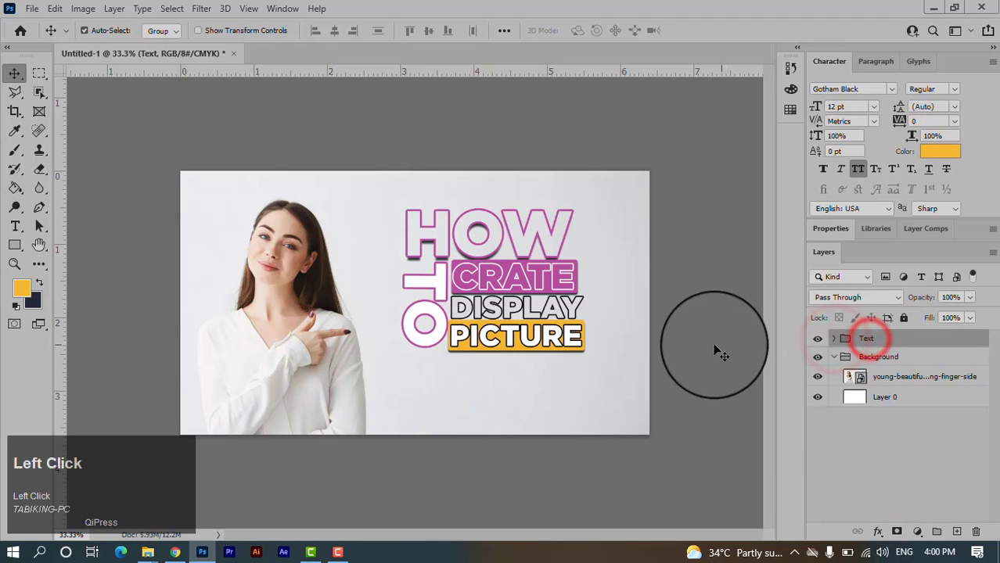
# Step: Collapse the Background group, then proportionally enlarge the Text group's headline and position it in the empty area beside the woman
pyautogui.click(839, 359)
pyautogui.click(833, 358)
pyautogui.click(868, 338)
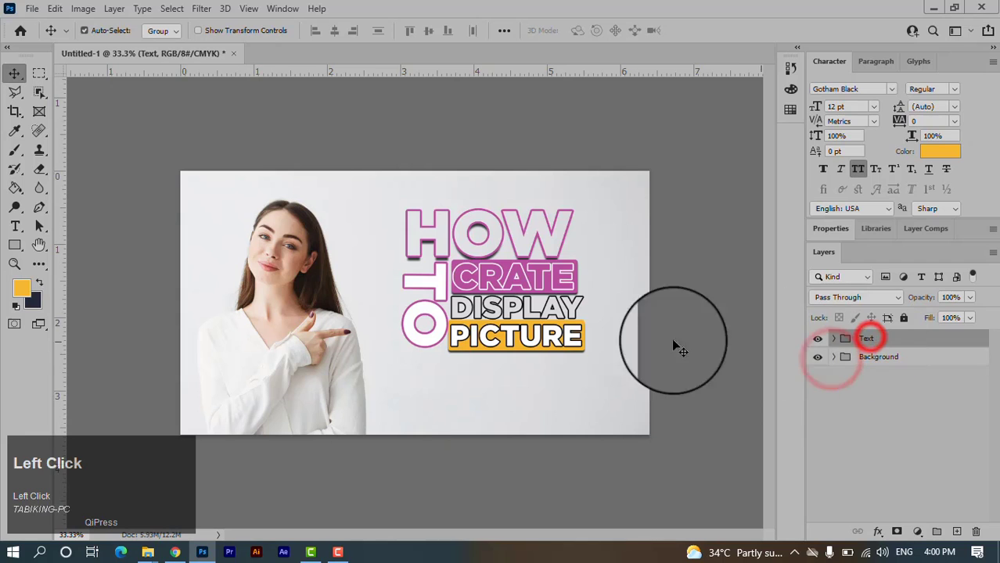
pyautogui.hotkey('ctrl', 't')
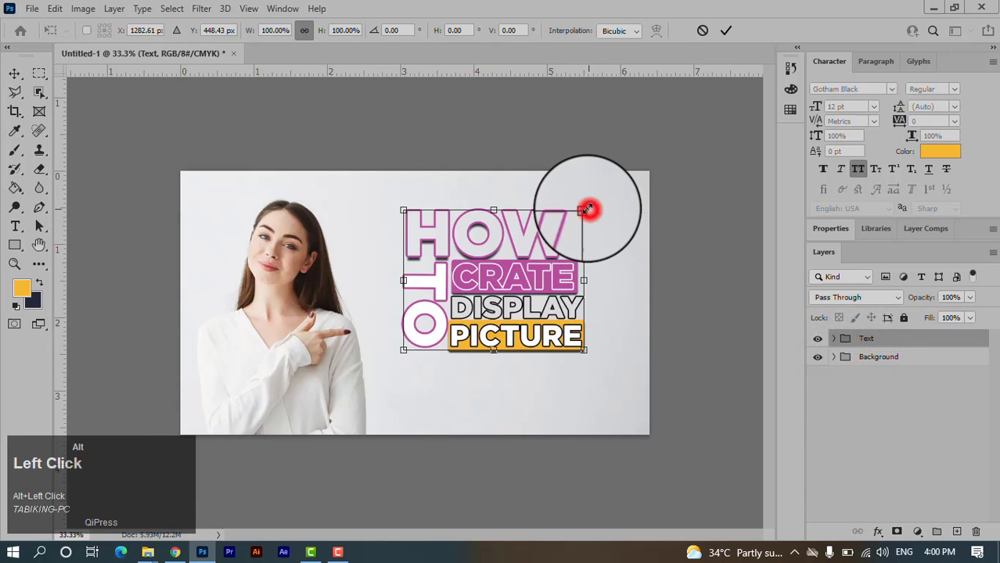
pyautogui.moveTo(586, 209); pyautogui.dragTo(632, 192)
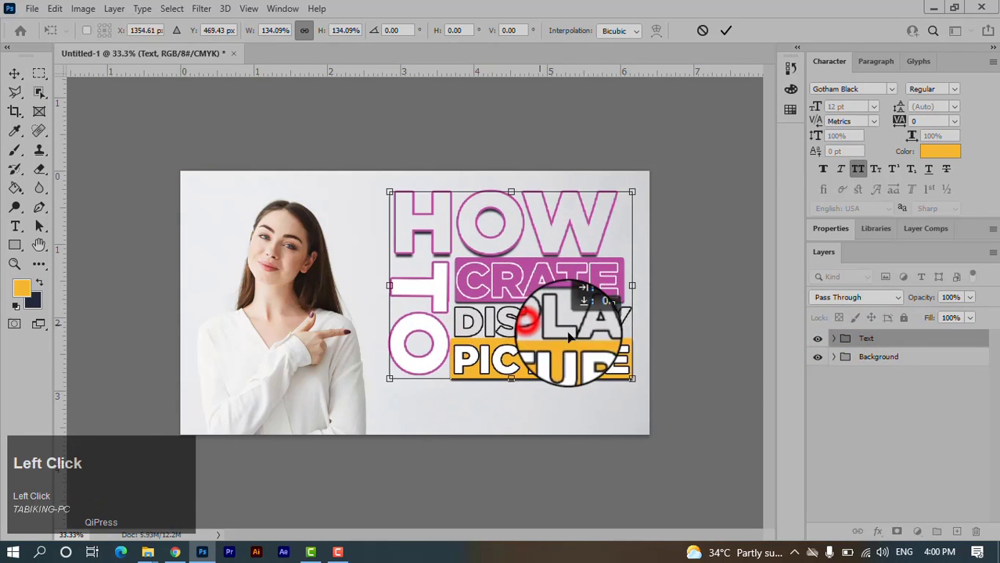
pyautogui.moveTo(569, 336); pyautogui.dragTo(567, 317)
pyautogui.moveTo(633, 193); pyautogui.dragTo(620, 202)
pyautogui.click(726, 32)
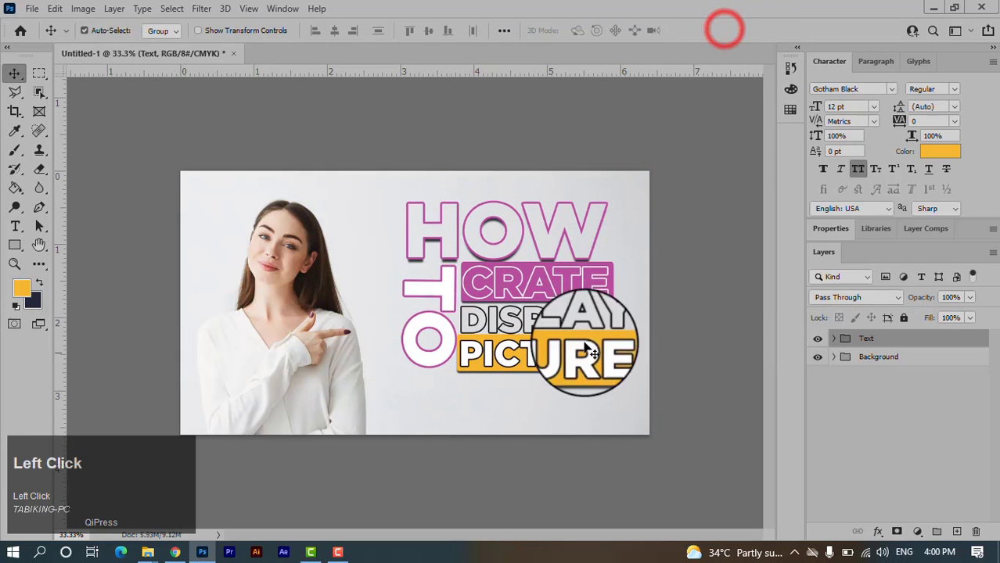
pyautogui.moveTo(538, 297); pyautogui.dragTo(561, 335)
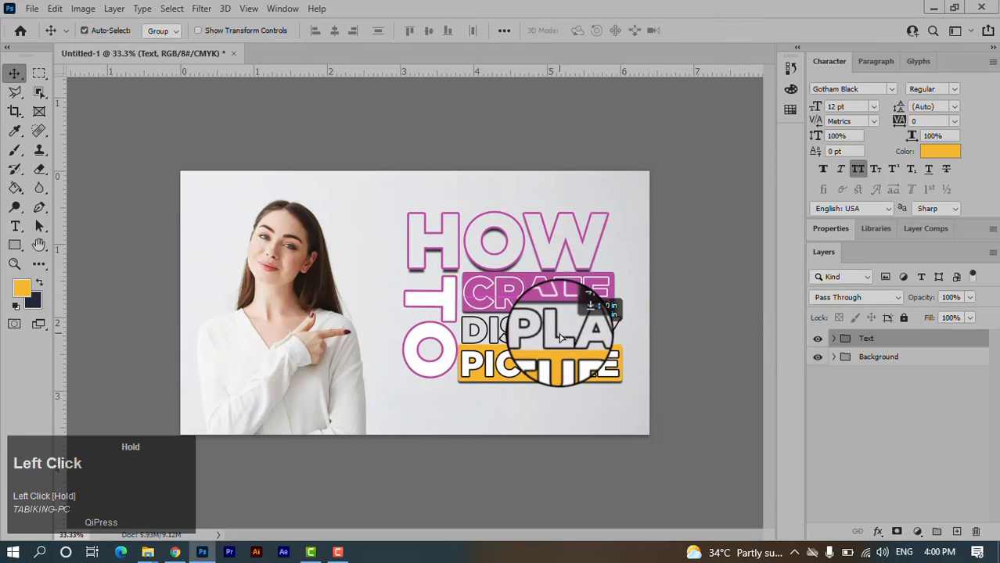
pyautogui.click(693, 312)
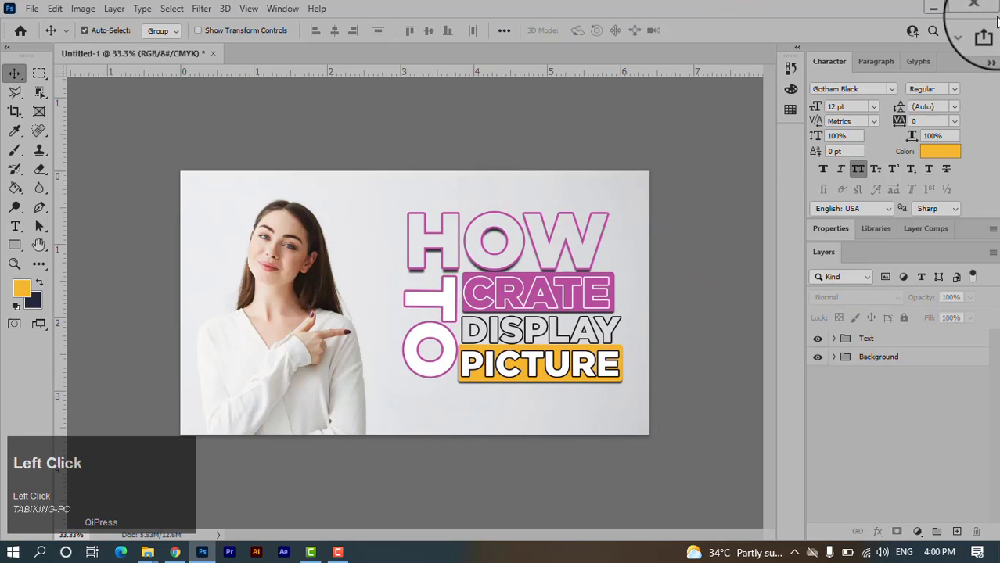
# Step: Switch to File Explorer and open the Hd Pic For Graphic Use folder inside ALL SOFTWARE on Local Disk (D:)
pyautogui.click(932, 10)
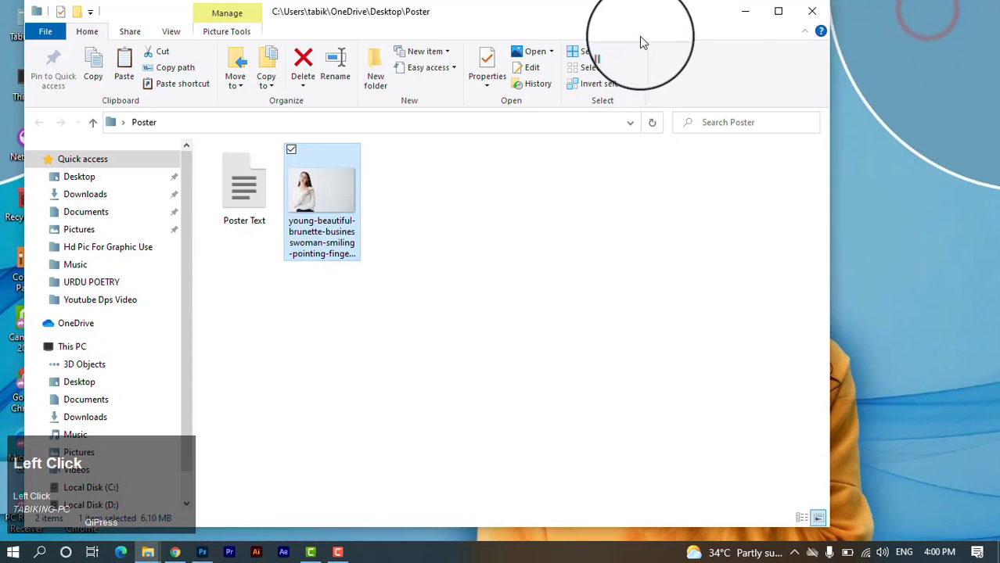
pyautogui.click(806, 20)
pyautogui.click(42, 88)
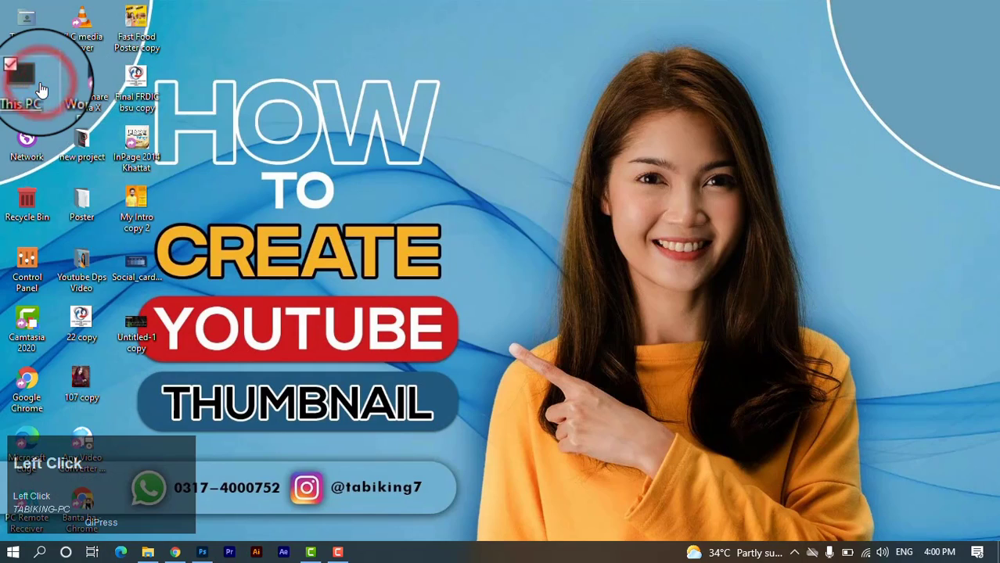
pyautogui.doubleClick(43, 89)
pyautogui.doubleClick(473, 327)
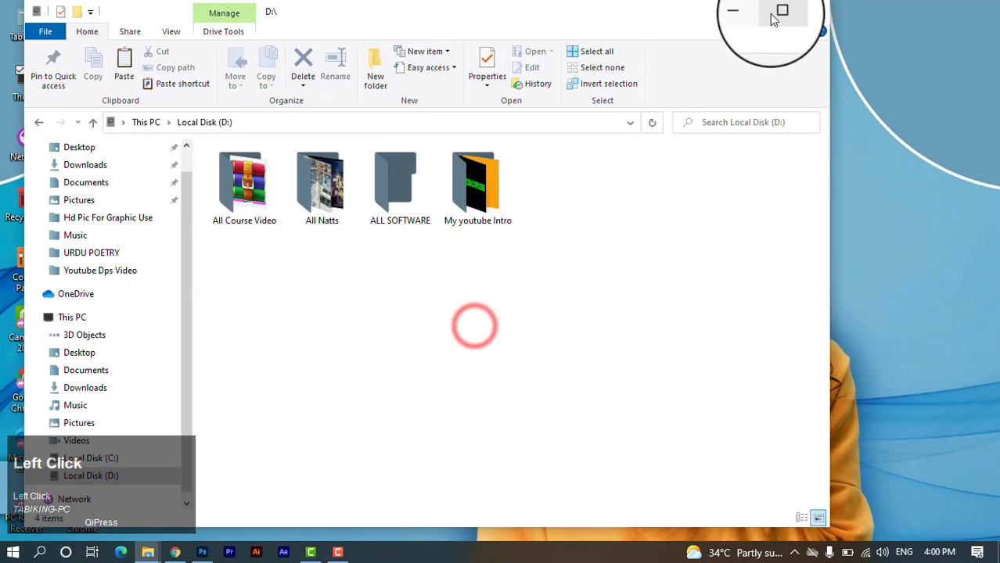
pyautogui.click(776, 12)
pyautogui.doubleClick(358, 190)
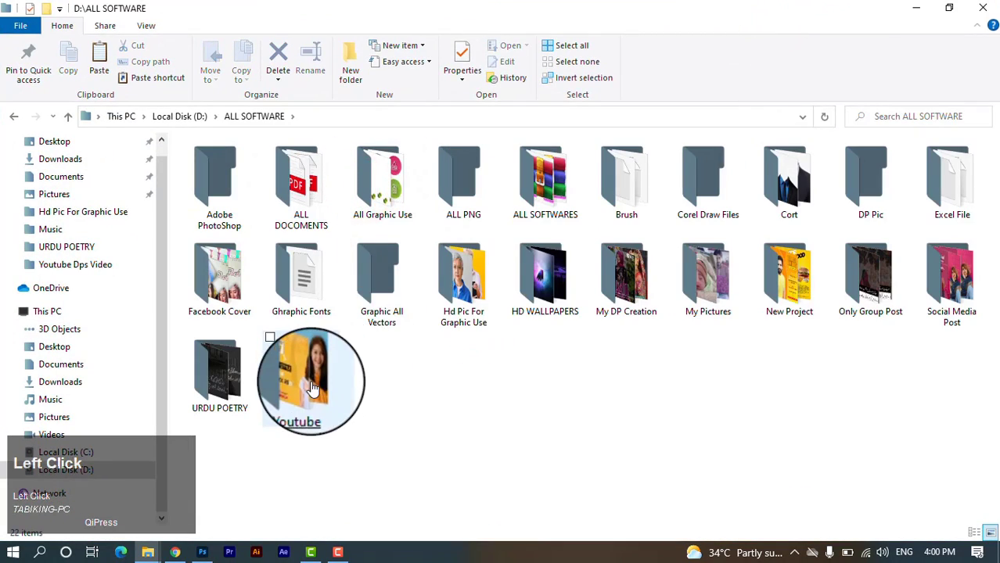
pyautogui.doubleClick(473, 297)
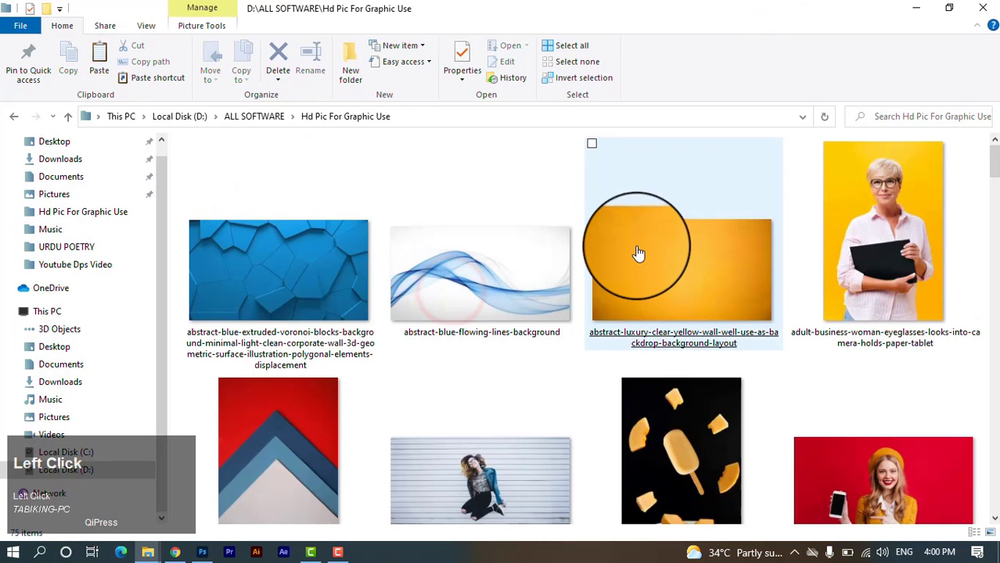
# Step: Place the red-and-blue chevron image into the Photoshop design, rotate it about 90°, and scale it to about 16% to cover the canvas
pyautogui.scroll(-3, 640, 247)
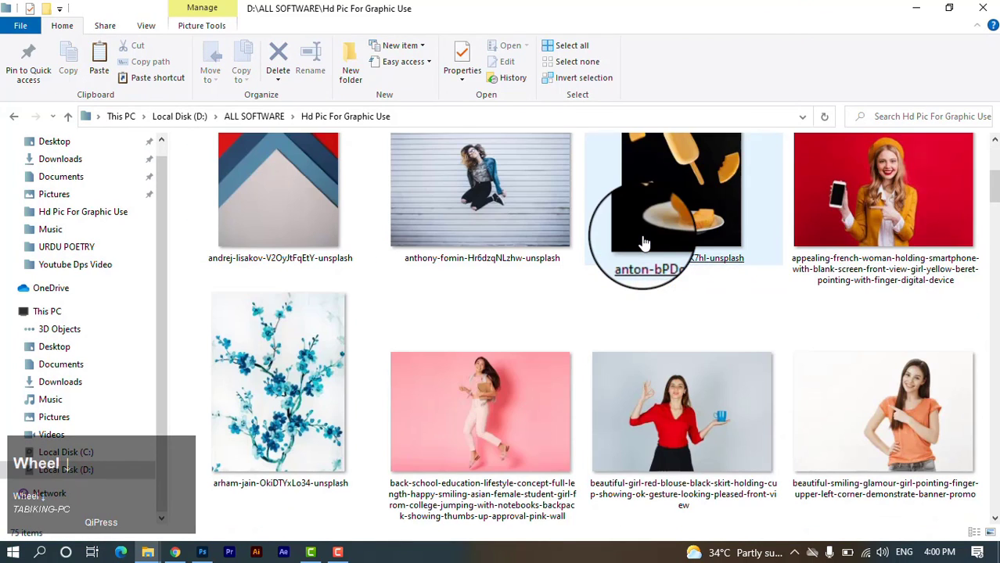
pyautogui.scroll(2, 643, 244)
pyautogui.moveTo(287, 254); pyautogui.dragTo(381, 389)
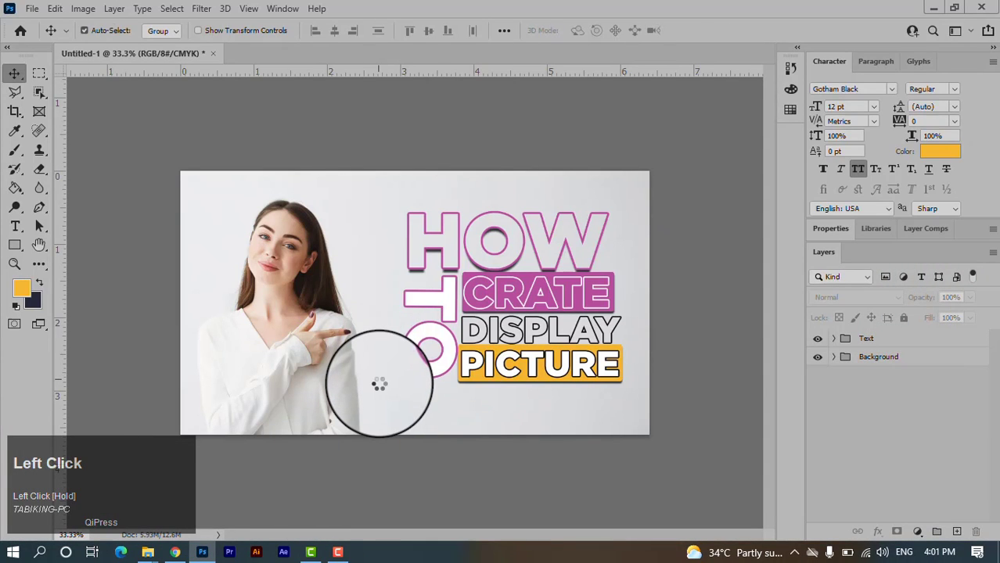
pyautogui.moveTo(516, 163); pyautogui.dragTo(571, 432)
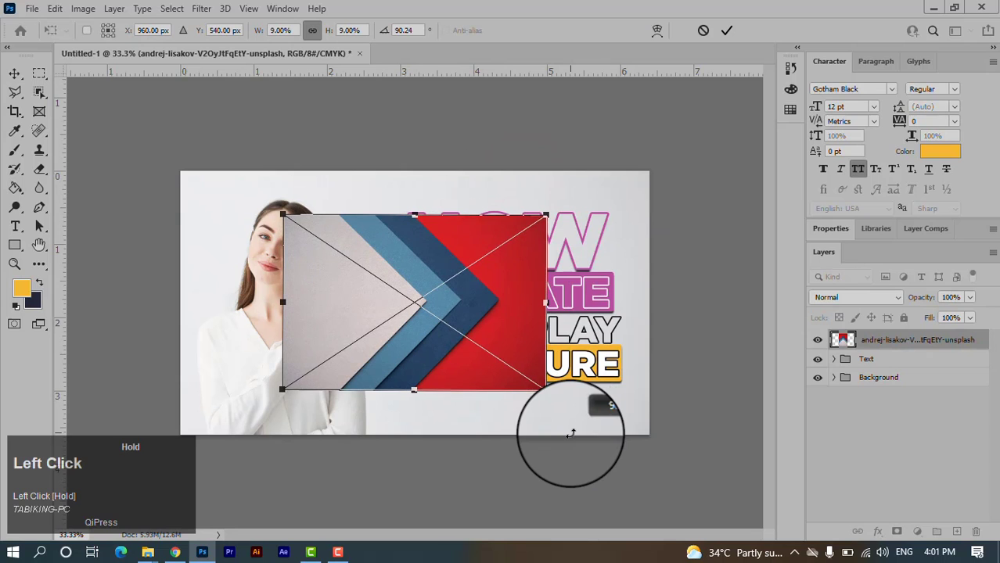
pyautogui.moveTo(546, 213); pyautogui.dragTo(692, 201)
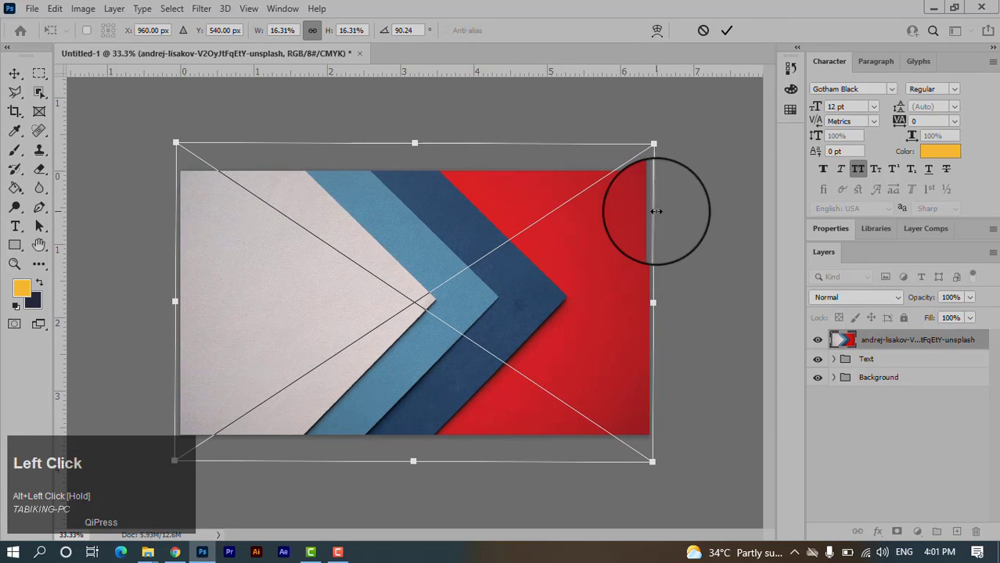
pyautogui.click(726, 30)
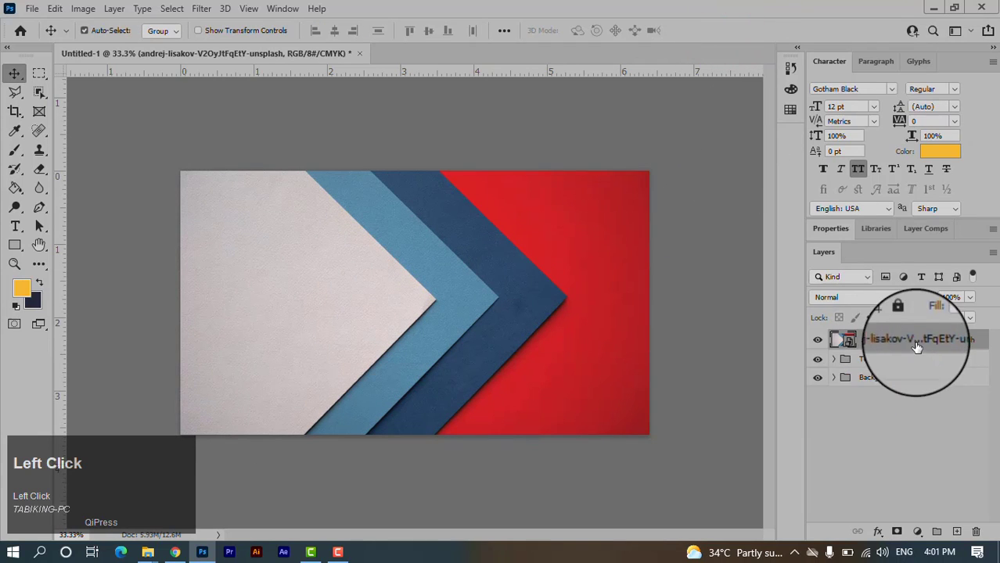
# Step: Move the chevron image into the Background group, set the group's blend mode to Soft Light, and expand the group
pyautogui.moveTo(917, 347); pyautogui.dragTo(915, 378)
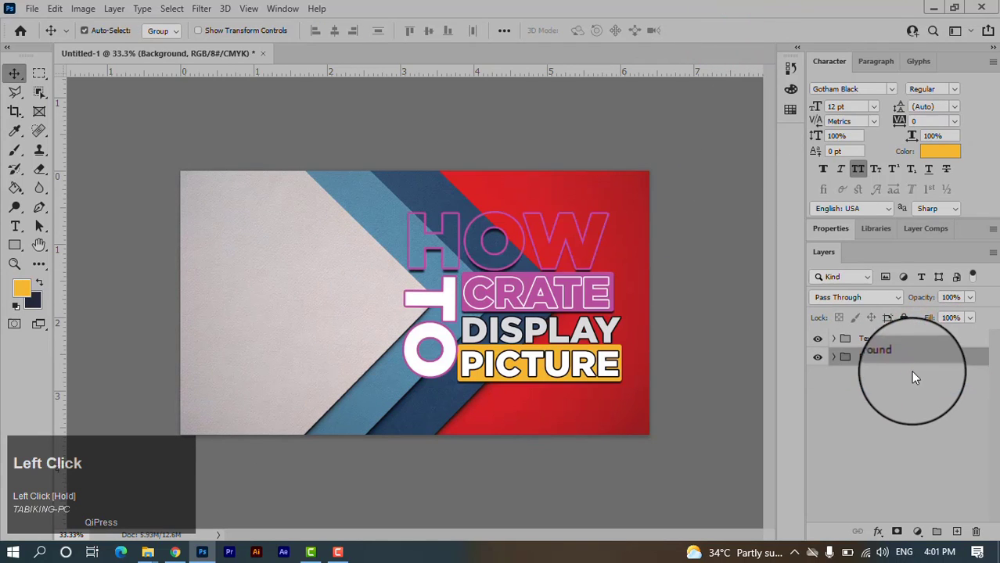
pyautogui.click(870, 301)
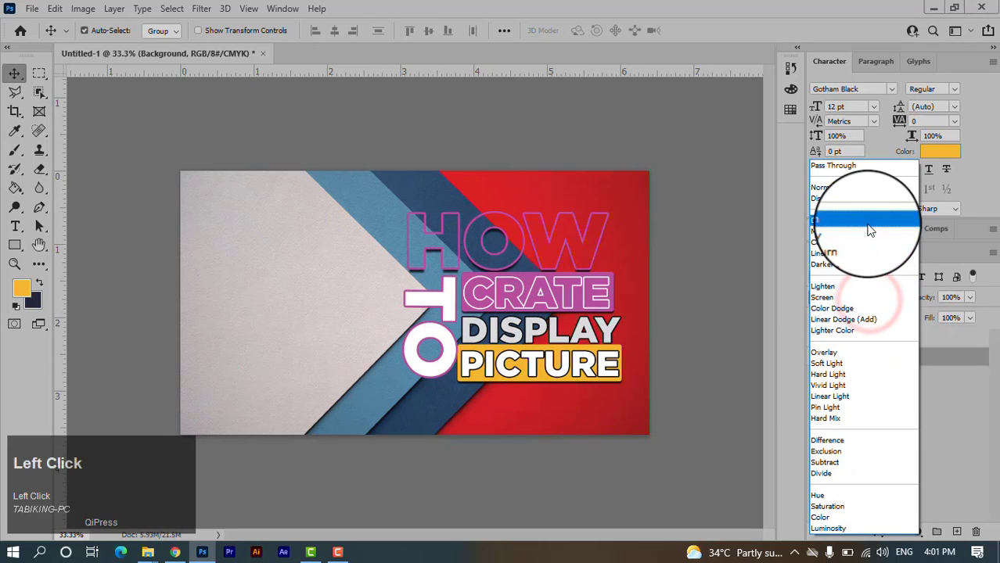
pyautogui.click(856, 372)
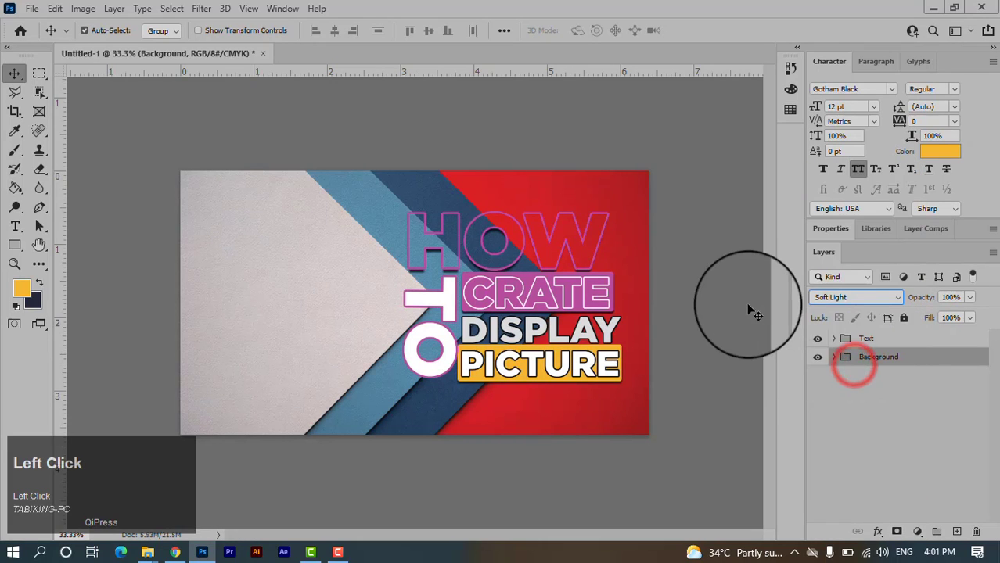
pyautogui.click(748, 306)
pyautogui.click(836, 359)
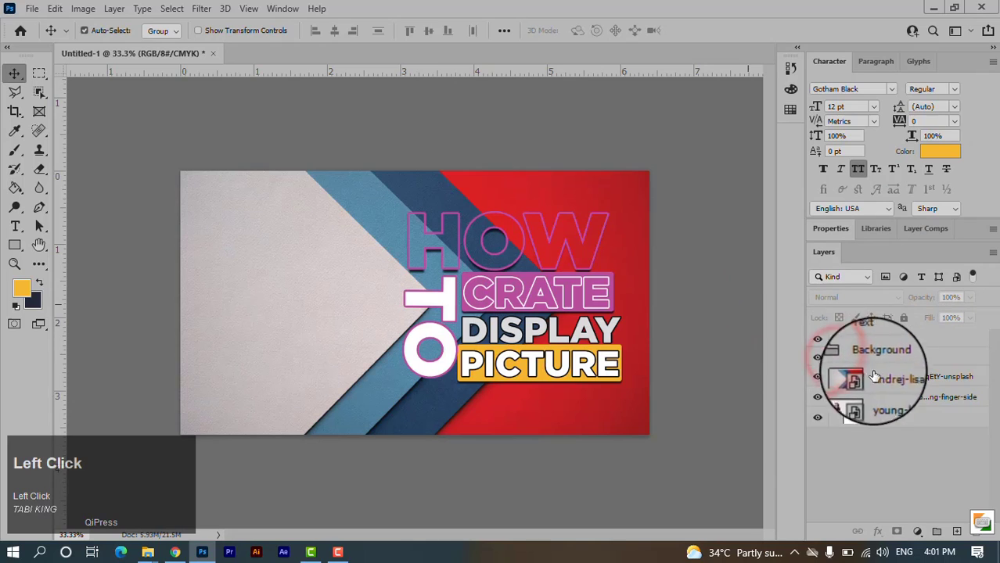
# Step: Try placing the chevron layer beneath the woman's photo in the Background group, and return it above the photo
pyautogui.click(887, 404)
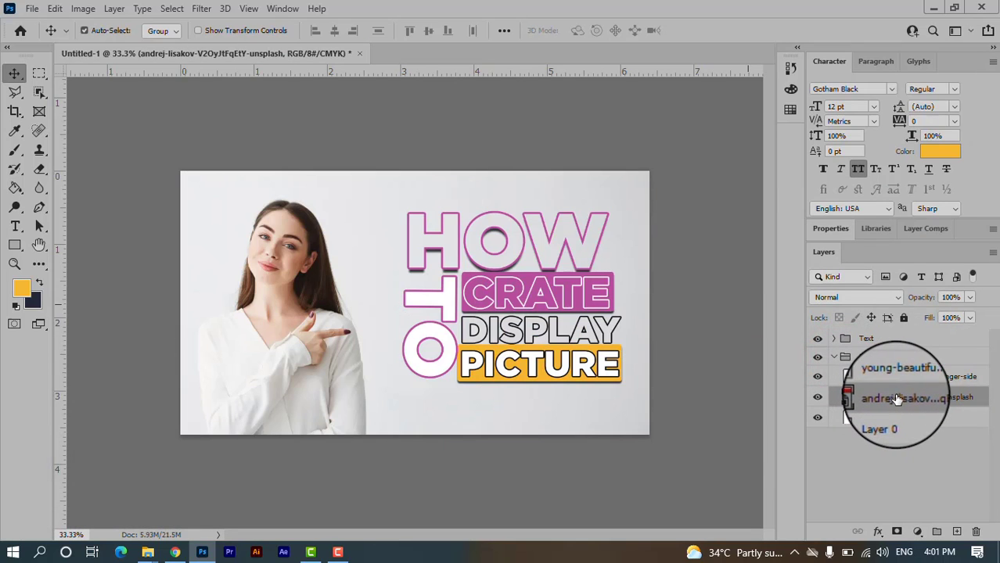
pyautogui.moveTo(897, 399); pyautogui.dragTo(892, 369)
pyautogui.moveTo(892, 370); pyautogui.dragTo(892, 370)
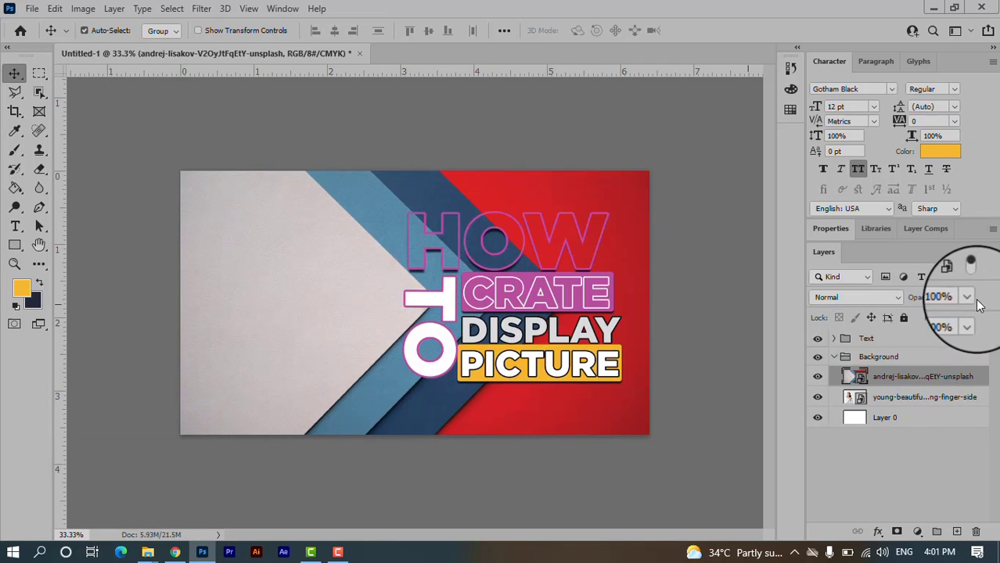
# Step: Lower the chevron layer's opacity to 18%
pyautogui.click(971, 296)
pyautogui.moveTo(932, 321); pyautogui.dragTo(922, 320)
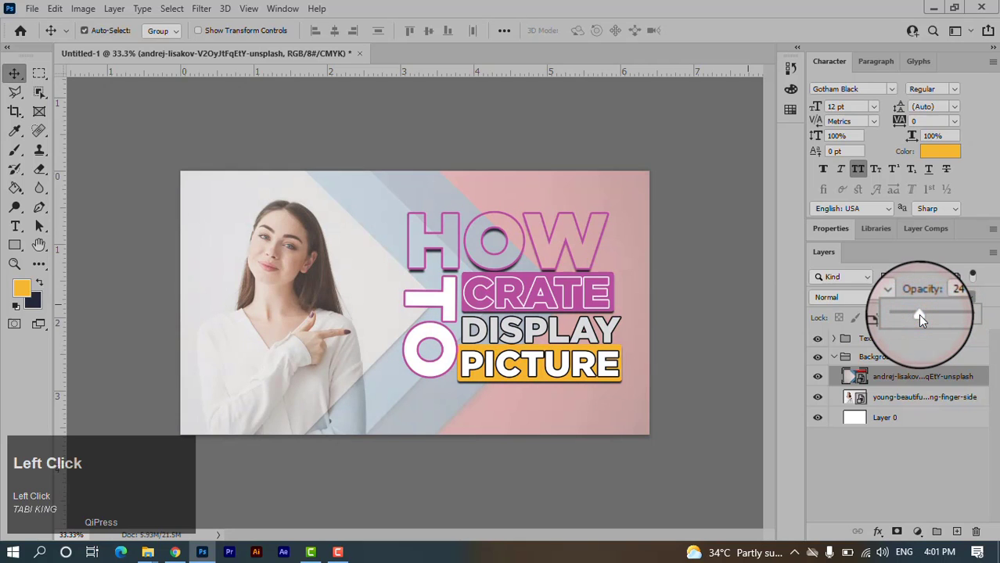
pyautogui.click(916, 314)
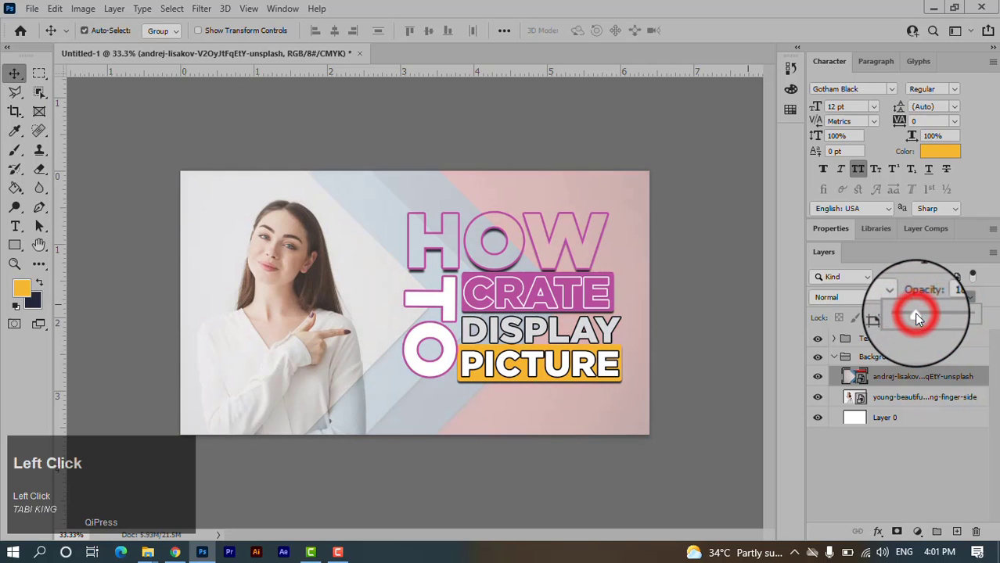
# Step: Try the Linear Burn blend mode on the chevron layer with opacity at 57% and 18%, and restore the Normal mode
pyautogui.click(869, 296)
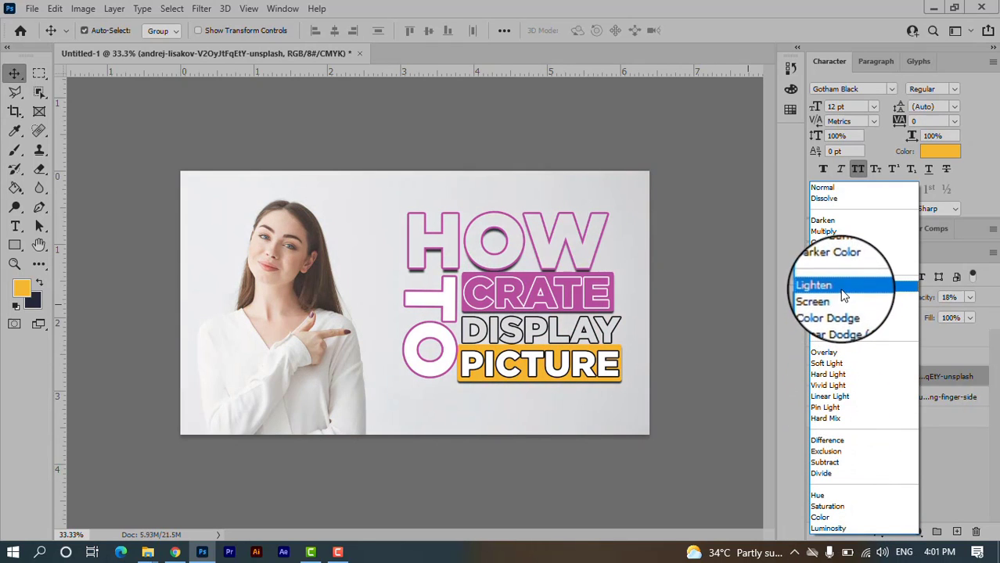
pyautogui.click(841, 252)
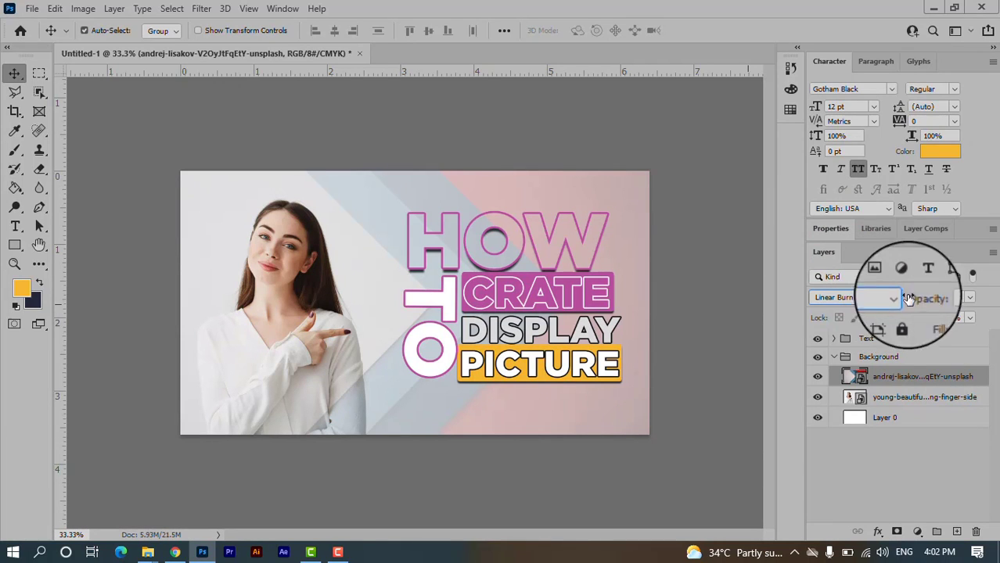
pyautogui.click(969, 297)
pyautogui.click(963, 311)
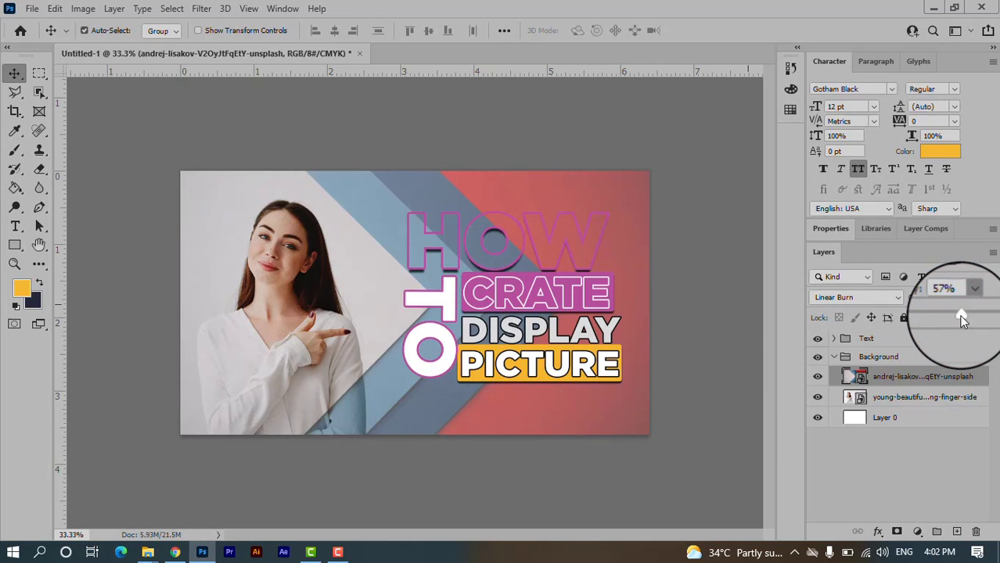
pyautogui.moveTo(962, 319); pyautogui.dragTo(936, 317)
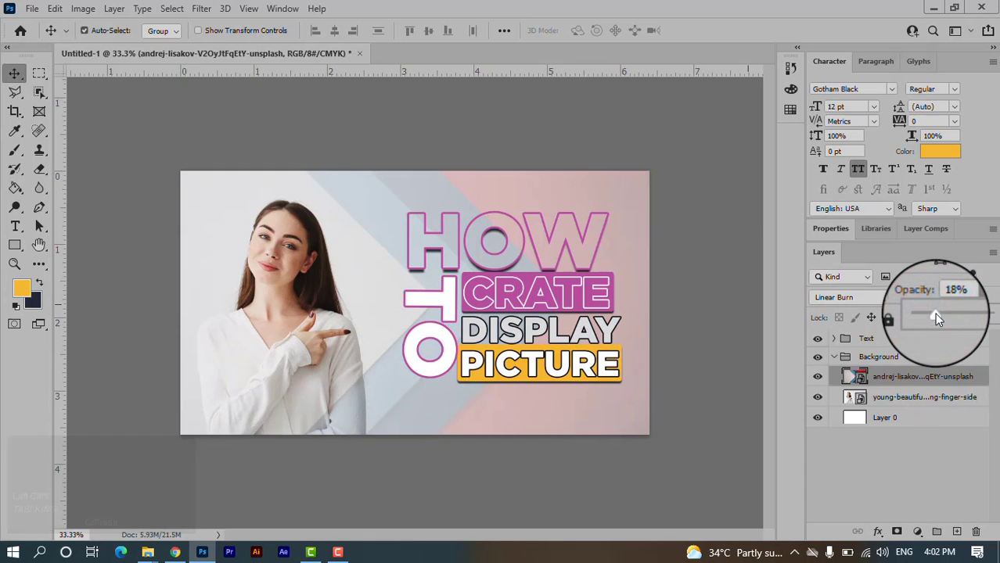
pyautogui.moveTo(899, 368)
pyautogui.mouseDown()
pyautogui.moveTo(903, 401)
pyautogui.moveTo(910, 383)
pyautogui.moveTo(896, 395)
pyautogui.moveTo(886, 373)
pyautogui.mouseUp()
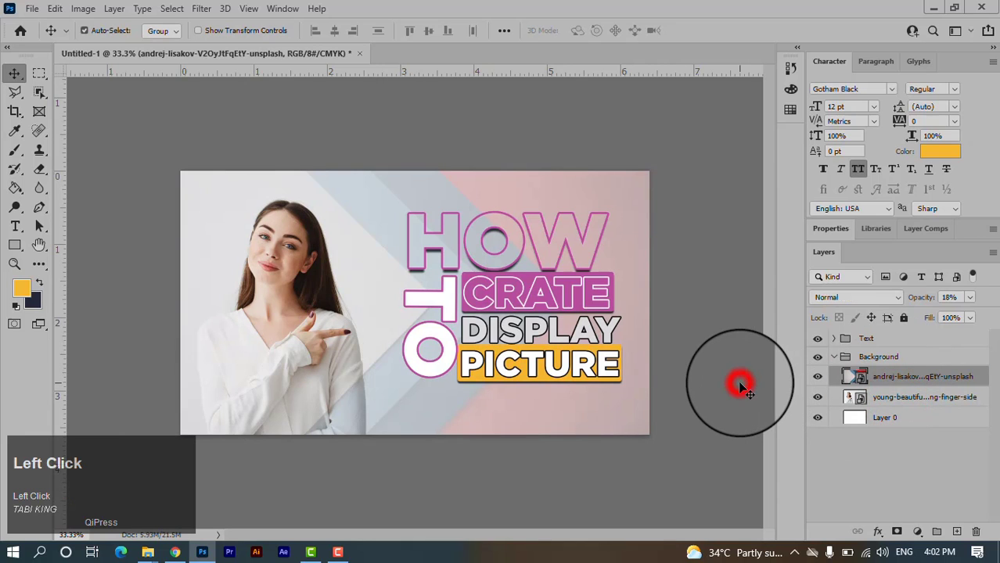
# Step: Clear the layer selection, draw a yellow rectangle about 957 × 141 px below the headline, and round all its corners to 70.5 px
pyautogui.click(740, 388)
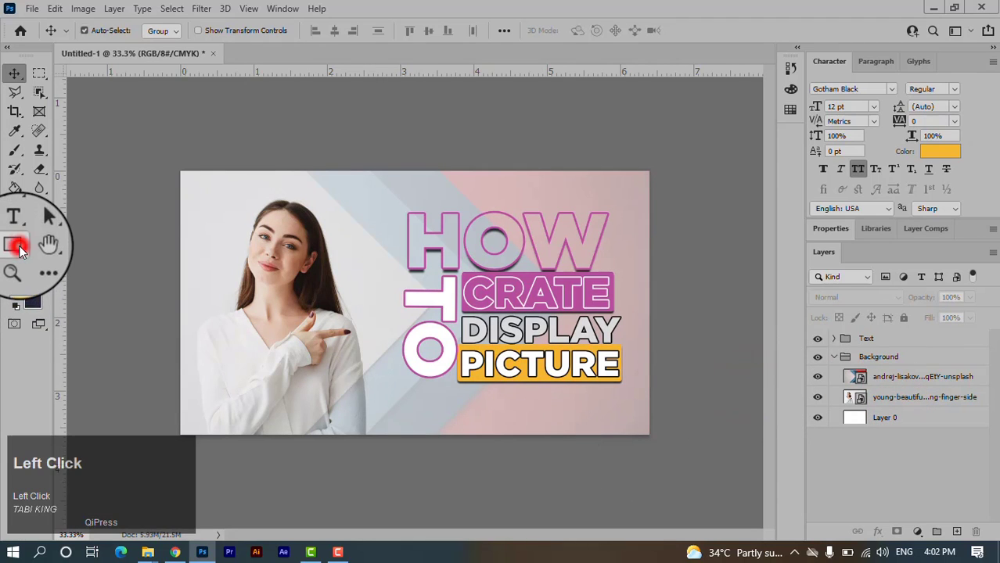
pyautogui.moveTo(14, 245); pyautogui.dragTo(67, 247)
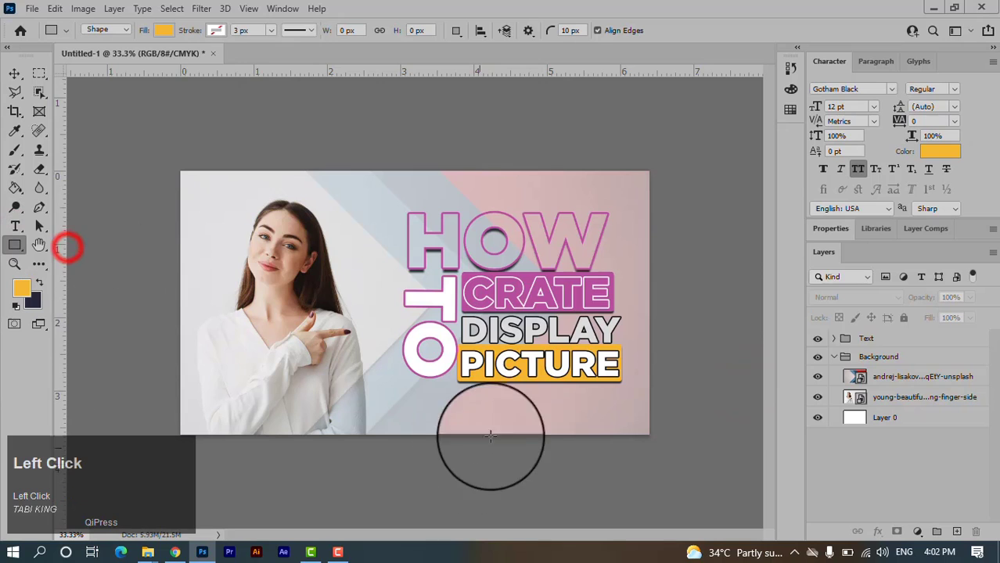
pyautogui.moveTo(431, 389); pyautogui.dragTo(665, 427)
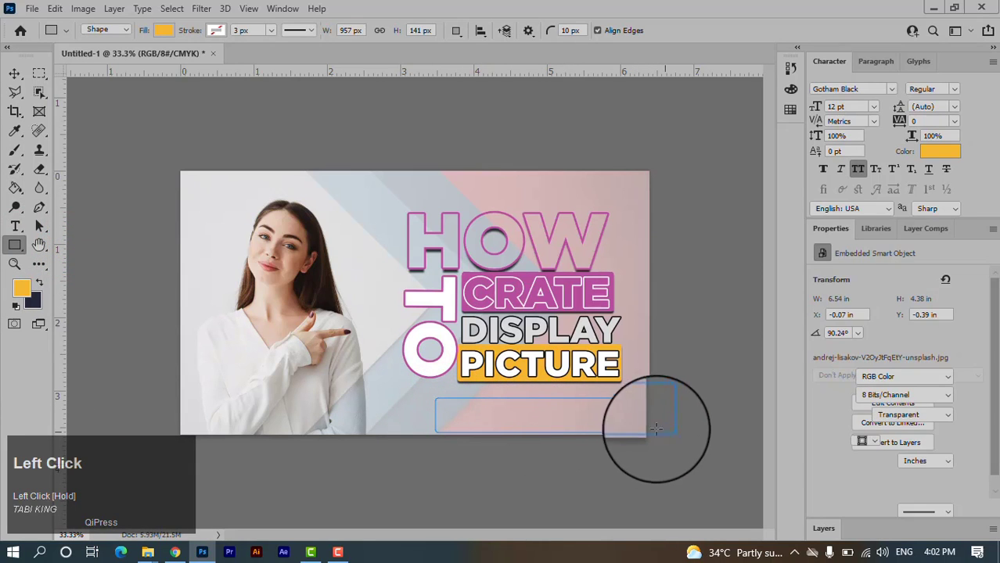
pyautogui.click(14, 73)
pyautogui.moveTo(546, 422); pyautogui.dragTo(524, 417)
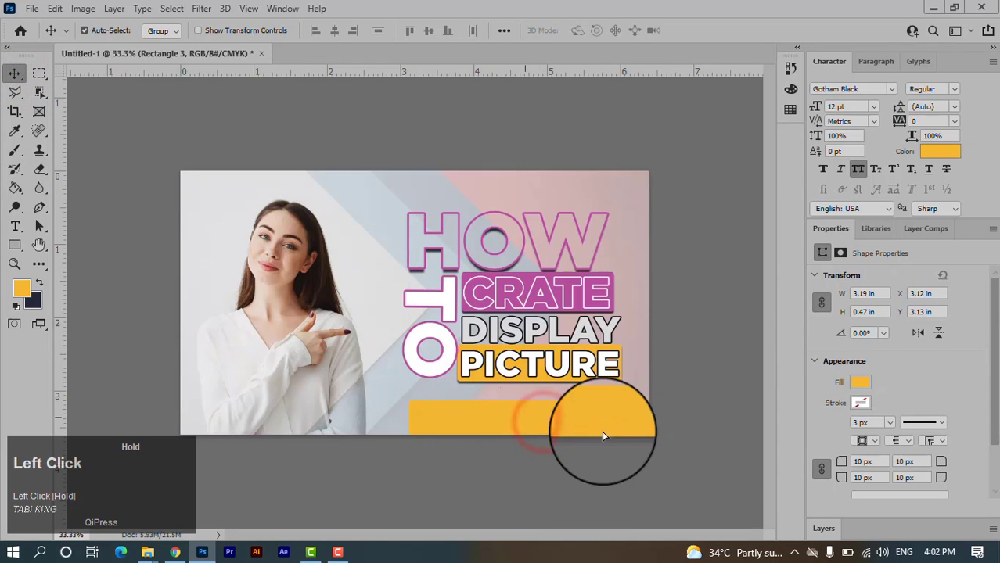
pyautogui.click(868, 462)
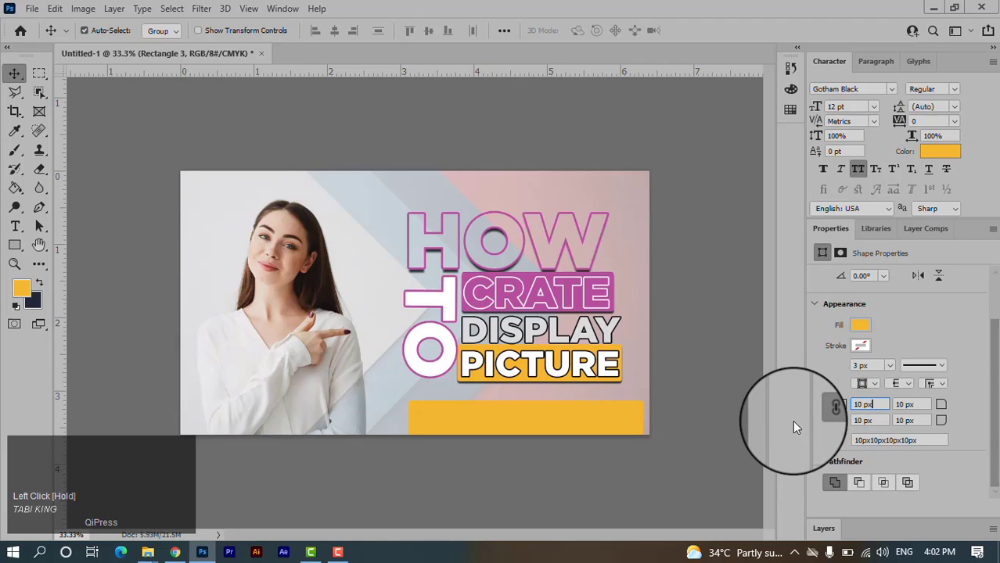
pyautogui.moveTo(880, 404); pyautogui.dragTo(836, 405)
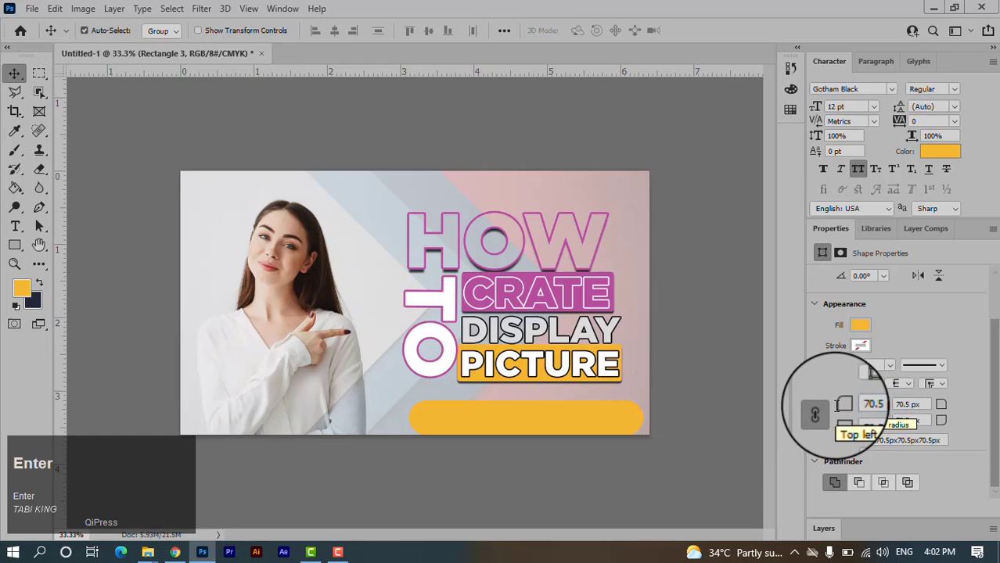
# Step: Shift the yellow bar past the canvas's right edge, and open the ALL SOFTWARE\ALL PNG\All Type PnG\Social Media folder on drive D in File Explorer
pyautogui.moveTo(604, 411); pyautogui.dragTo(619, 418)
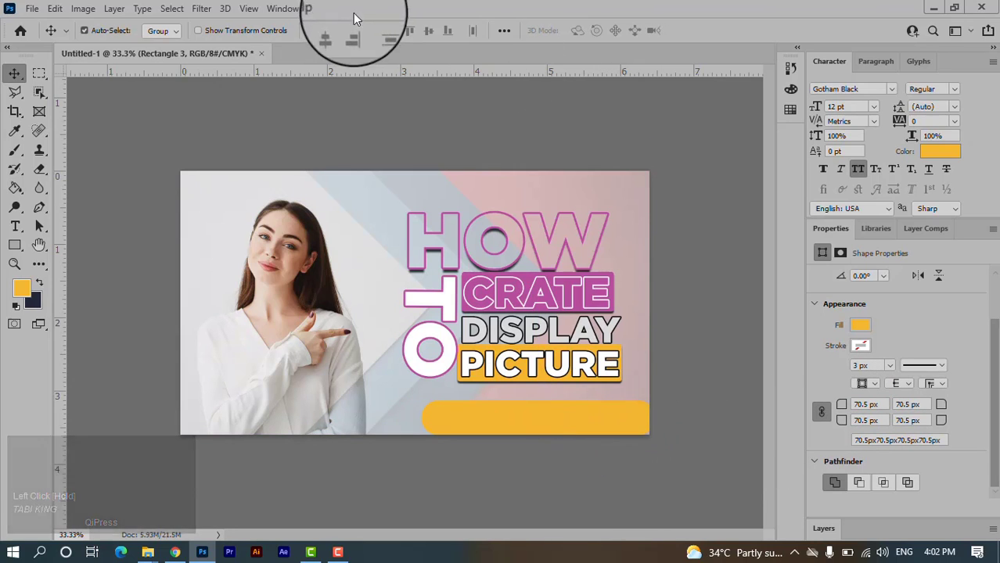
pyautogui.click(933, 8)
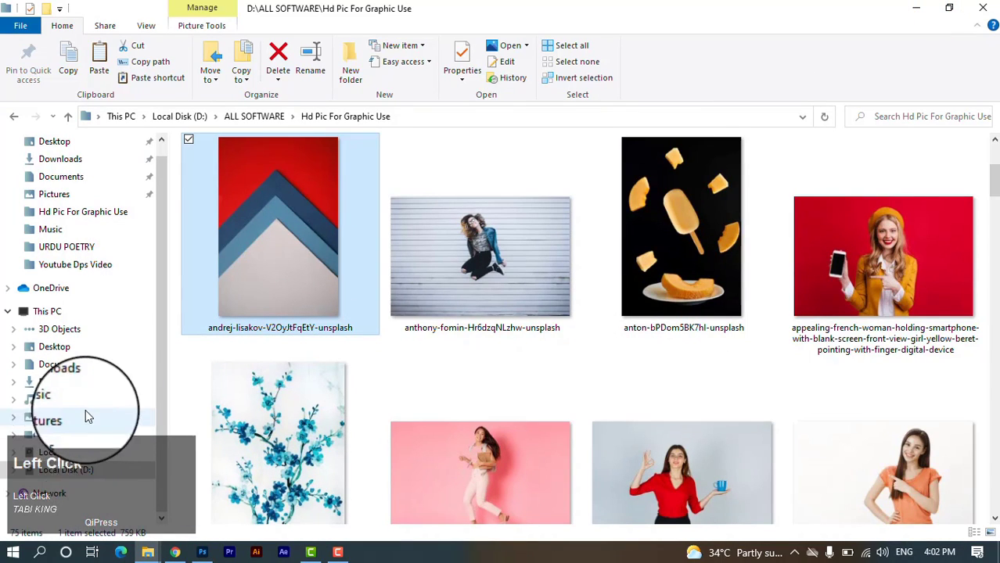
pyautogui.click(71, 469)
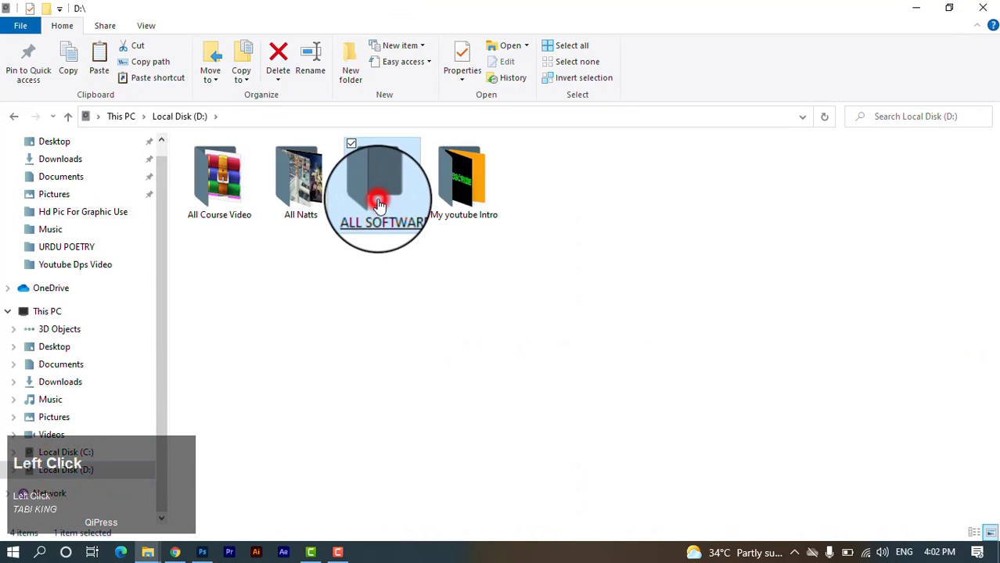
pyautogui.doubleClick(379, 202)
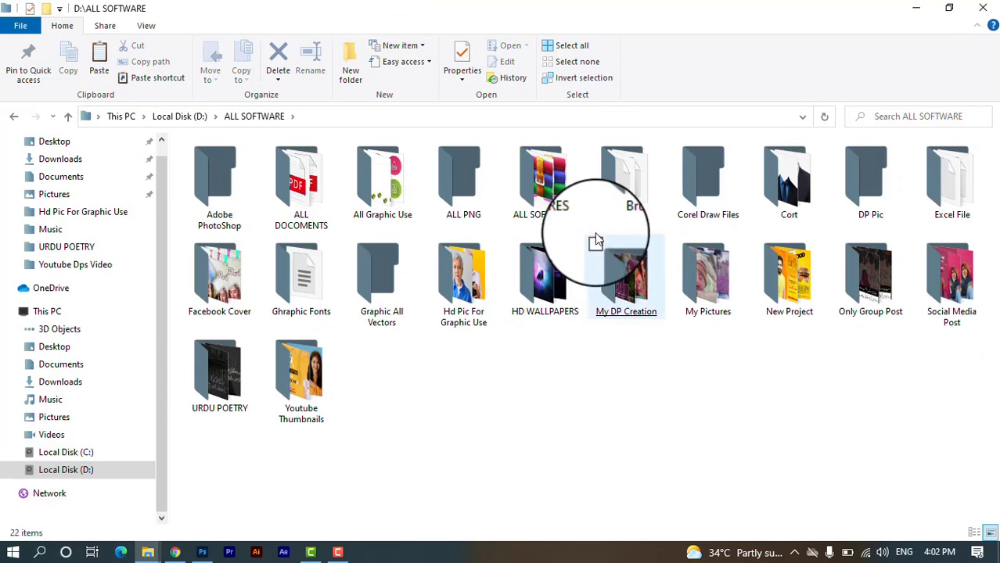
pyautogui.doubleClick(453, 168)
pyautogui.doubleClick(230, 192)
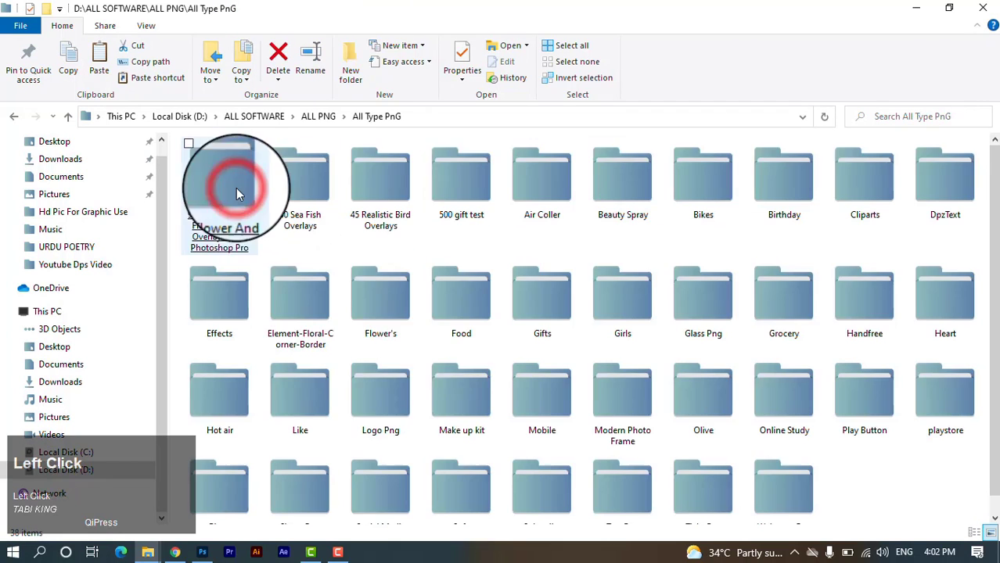
pyautogui.scroll(-1, 339, 519)
pyautogui.doubleClick(390, 489)
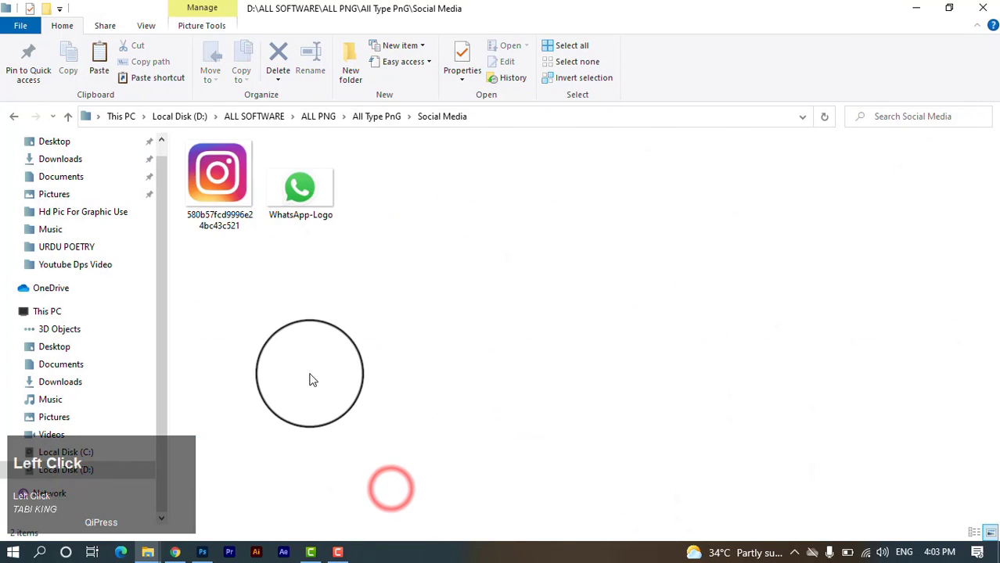
# Step: Place WhatsApp-Logo into the Photoshop design, scaled to about 0.38 × 0.35 in, at the left end of the yellow bar
pyautogui.moveTo(297, 275); pyautogui.dragTo(240, 206)
pyautogui.click(259, 343)
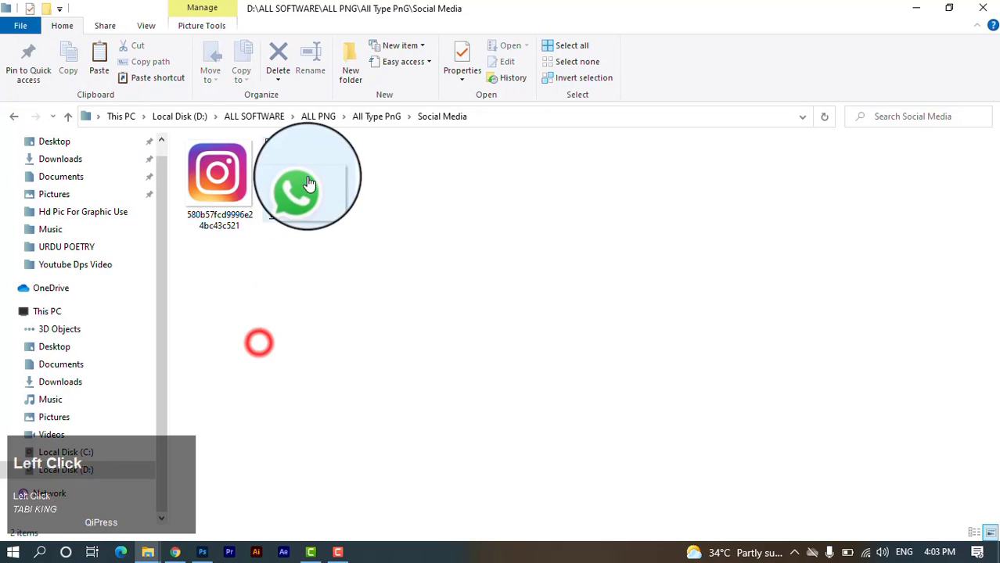
pyautogui.moveTo(309, 183); pyautogui.dragTo(453, 434)
pyautogui.hotkey('alt', 'Tab')
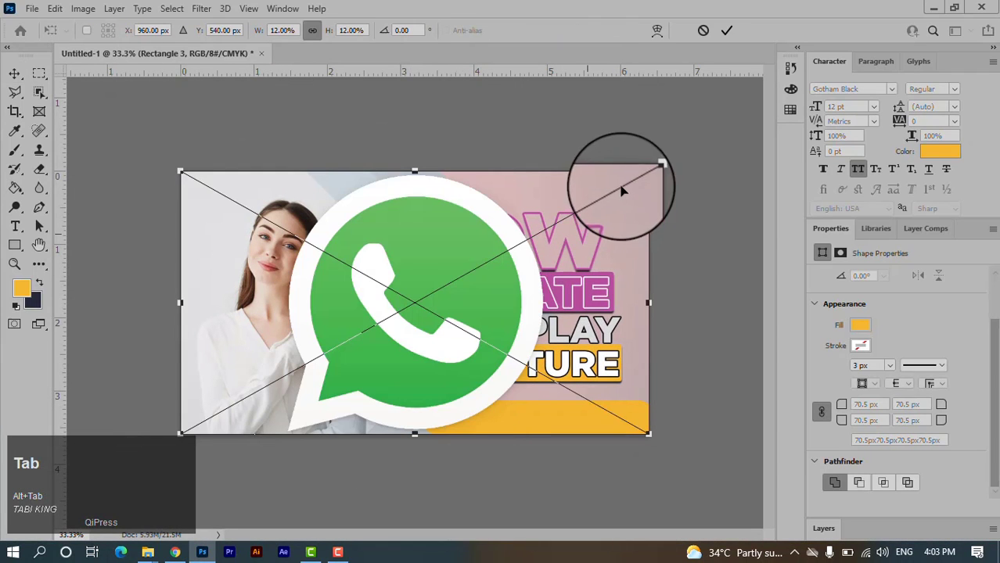
pyautogui.moveTo(647, 168); pyautogui.dragTo(463, 429)
pyautogui.click(726, 29)
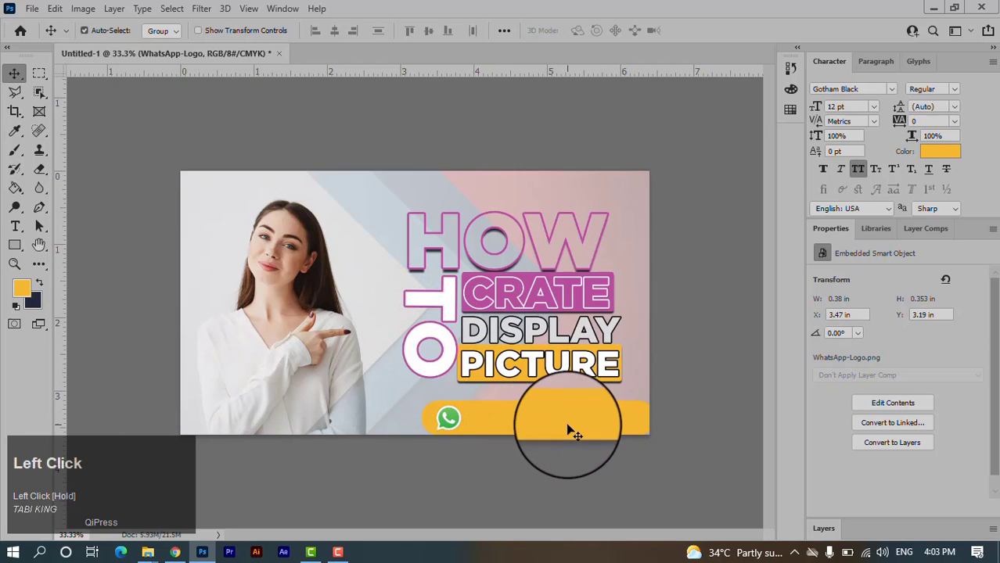
# Step: Place the Instagram logo from the Social Media folder into the design, scaled to about 0.31 in square, on the right half of the yellow bar
pyautogui.click(936, 9)
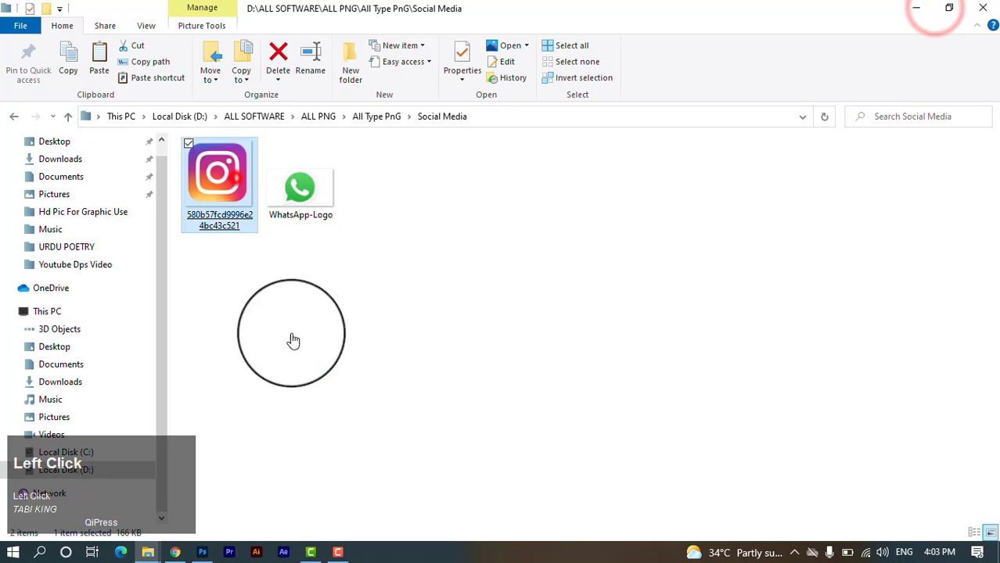
pyautogui.hotkey('alt', 'Tab')
pyautogui.moveTo(391, 389); pyautogui.dragTo(546, 431)
pyautogui.moveTo(546, 170); pyautogui.dragTo(560, 419)
pyautogui.click(727, 33)
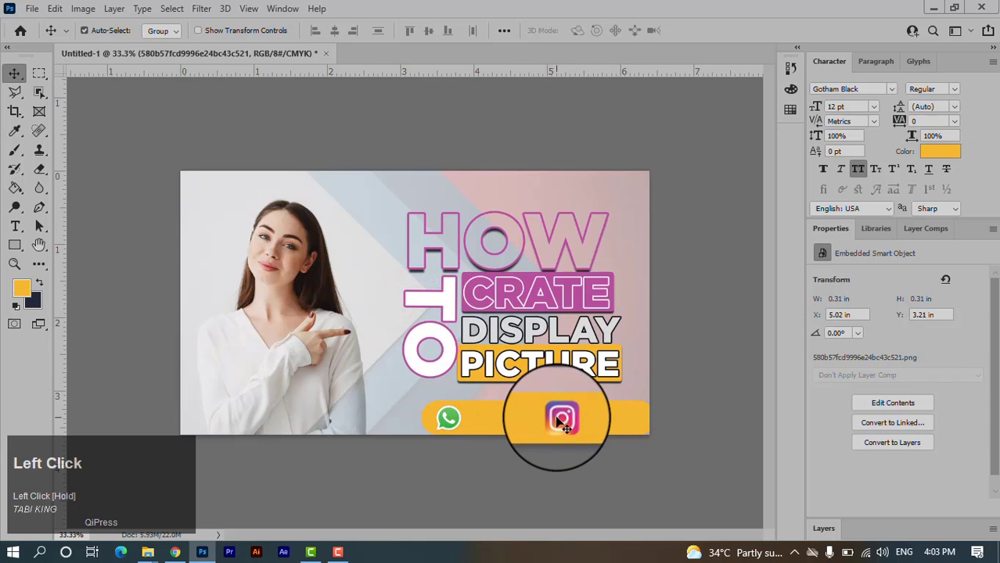
# Step: Add a phone number as 12 pt Gotham Black text, and move it onto the yellow bar between the two logos
pyautogui.click(16, 228)
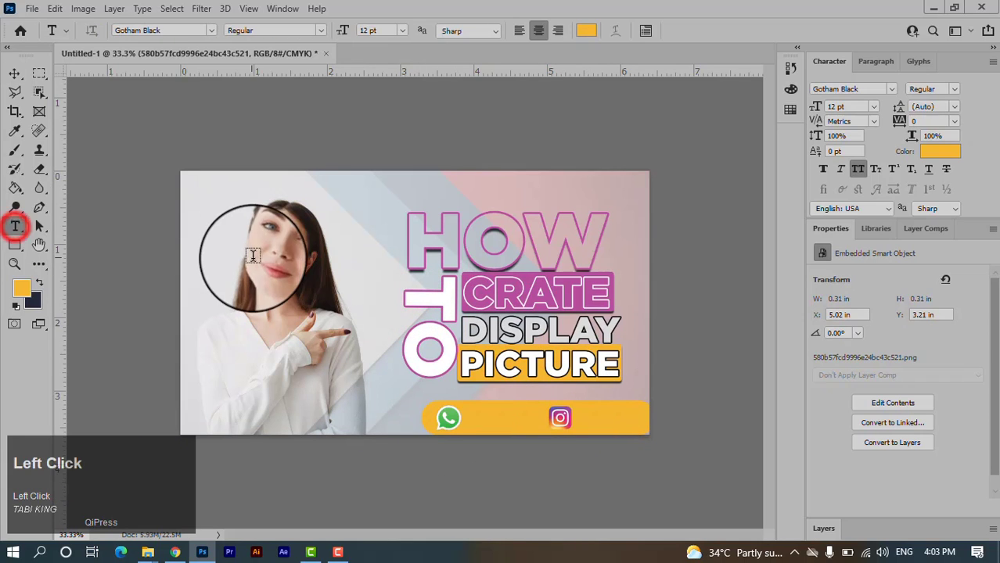
pyautogui.click(245, 263)
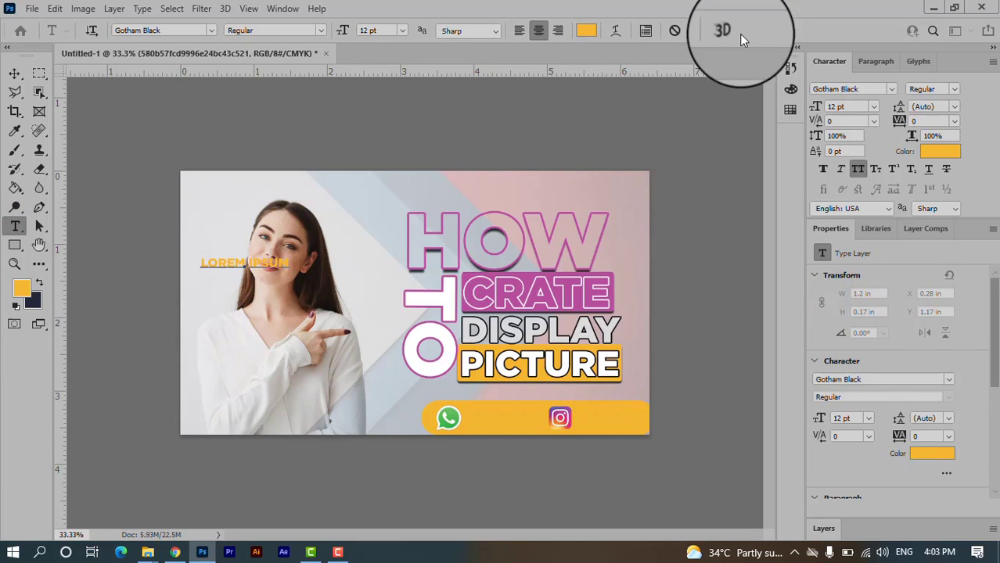
pyautogui.moveTo(289, 264); pyautogui.dragTo(187, 258)
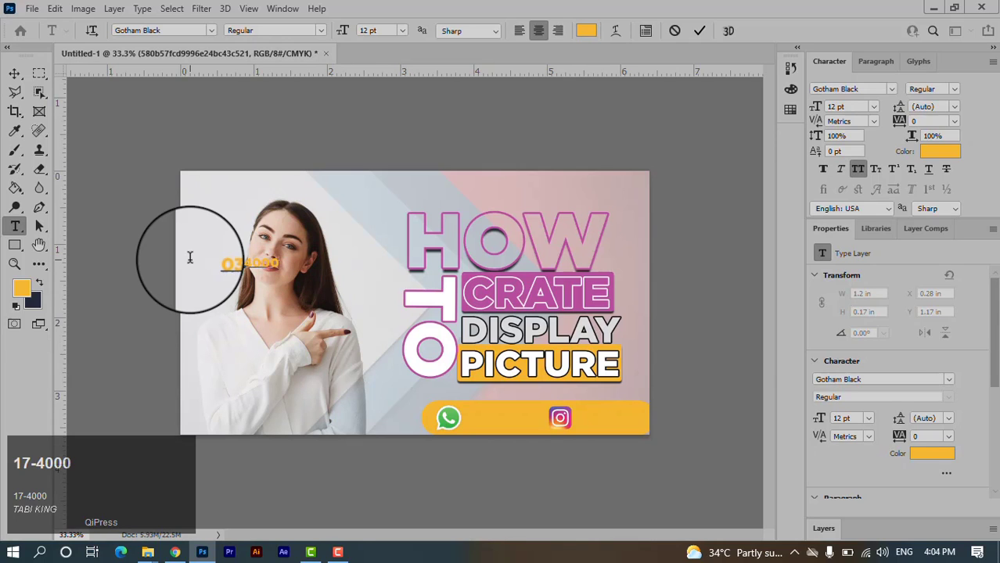
pyautogui.click(697, 32)
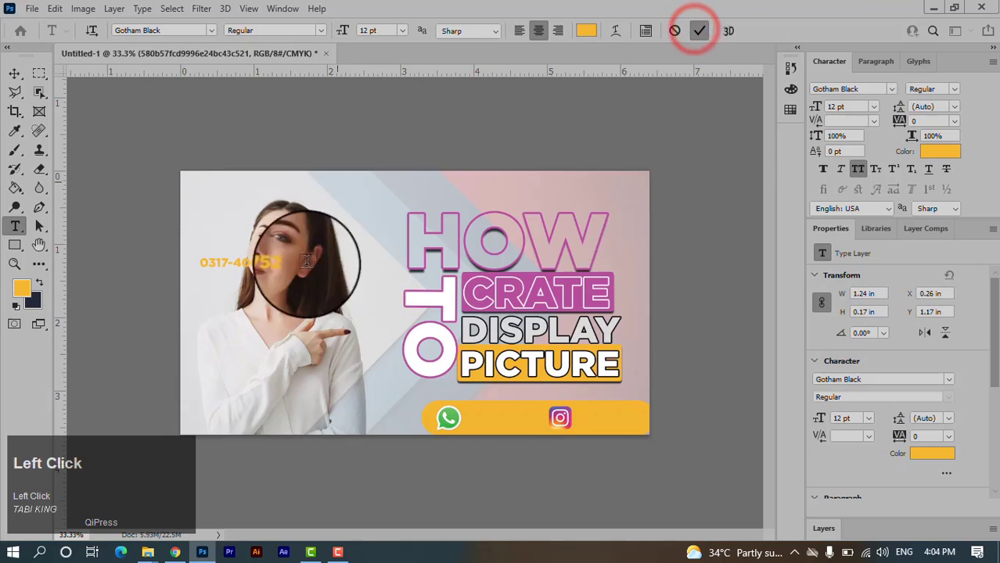
pyautogui.click(16, 76)
pyautogui.moveTo(250, 266); pyautogui.dragTo(507, 429)
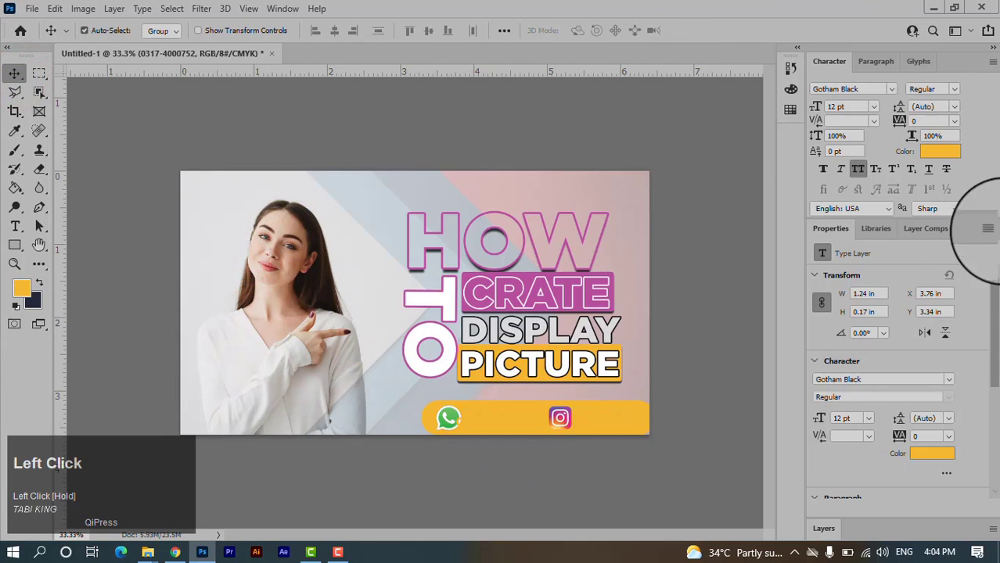
# Step: Try white on the phone number text, and set its colour to black (#000000)
pyautogui.click(940, 151)
pyautogui.moveTo(665, 230); pyautogui.dragTo(599, 139)
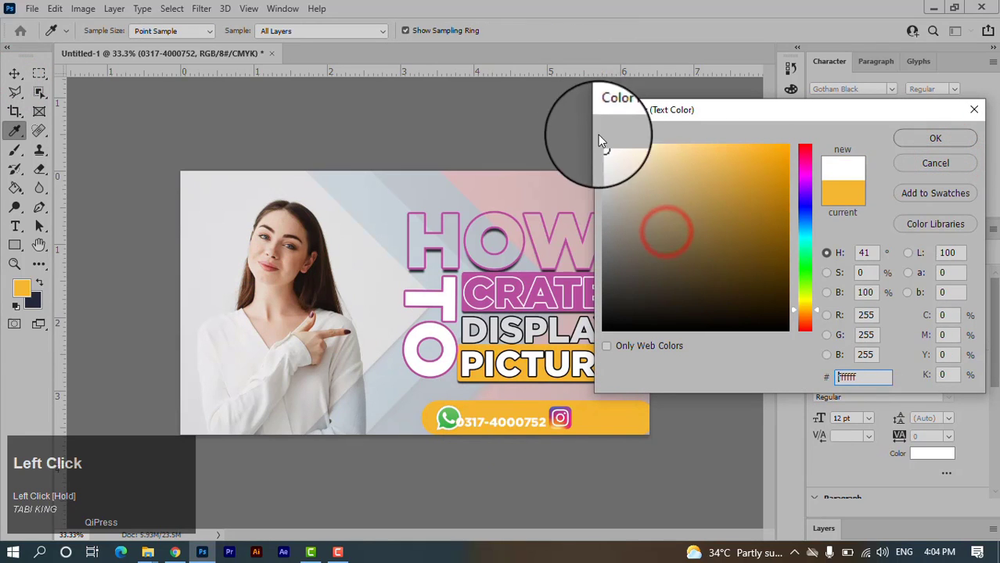
pyautogui.moveTo(646, 176); pyautogui.dragTo(790, 337)
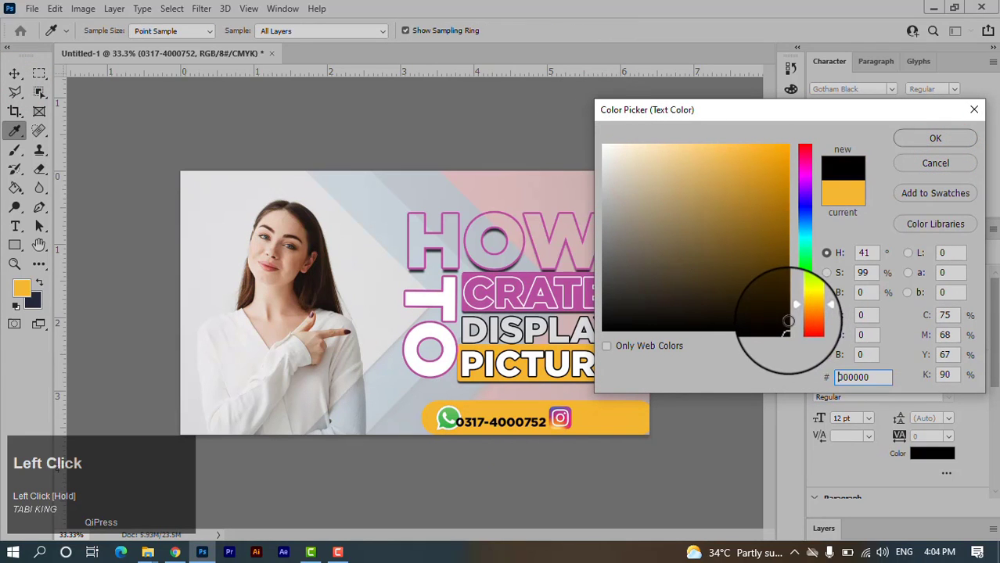
pyautogui.click(934, 139)
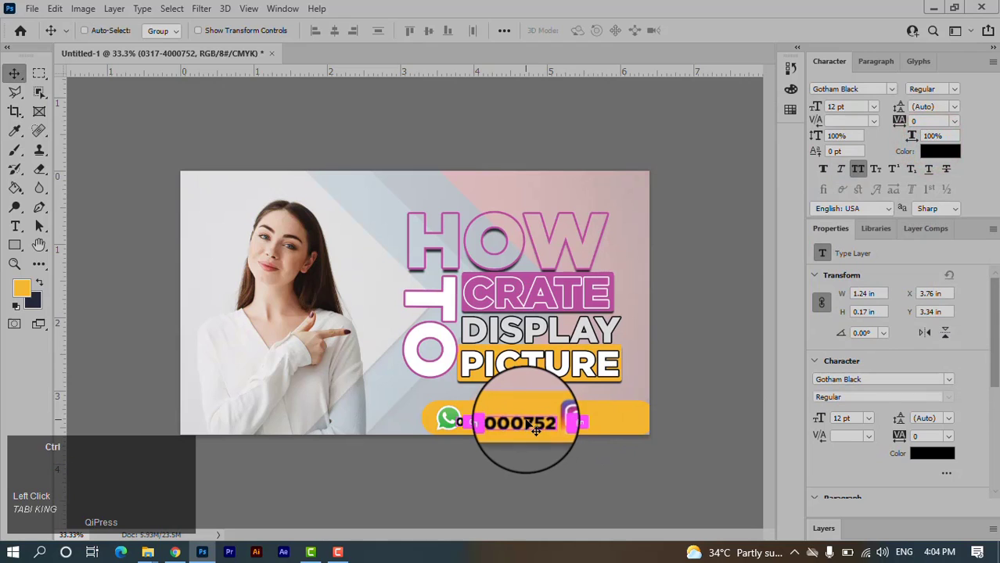
# Step: Scale the phone number down to about 8.91 pt, and fit it between the WhatsApp and Instagram logos
pyautogui.hotkey('ctrl', 't')
pyautogui.moveTo(550, 410); pyautogui.dragTo(537, 415)
pyautogui.click(727, 31)
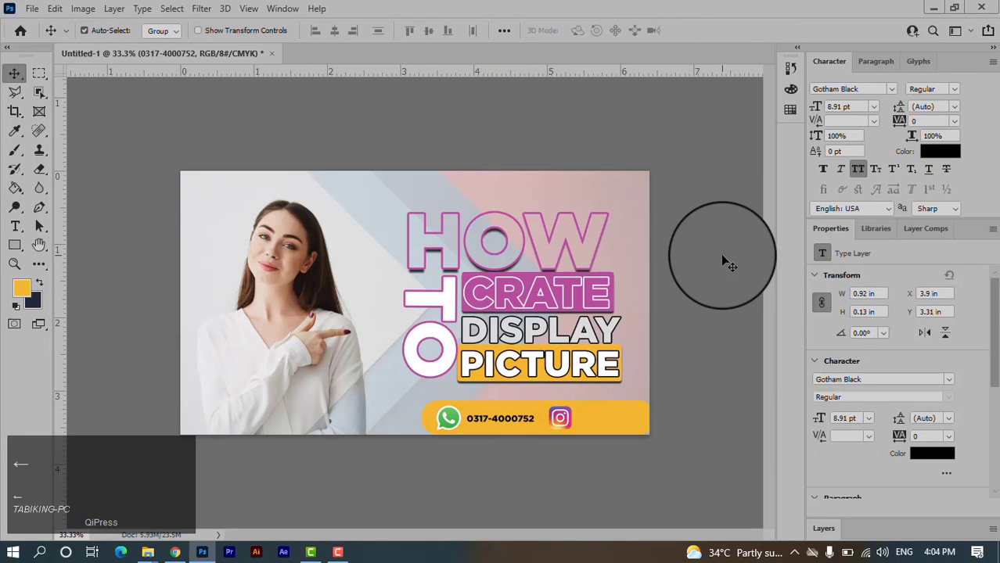
# Step: Duplicate the phone number text to the right of the Instagram logo, replace it with the Instagram handle, and nudge it closer to the logo
pyautogui.click(529, 427)
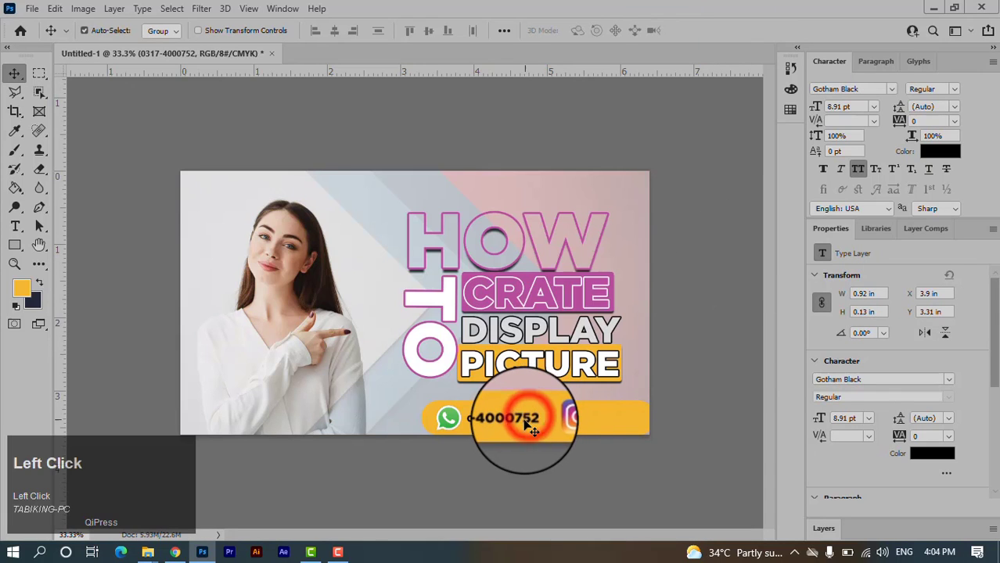
pyautogui.moveTo(526, 421); pyautogui.dragTo(640, 422)
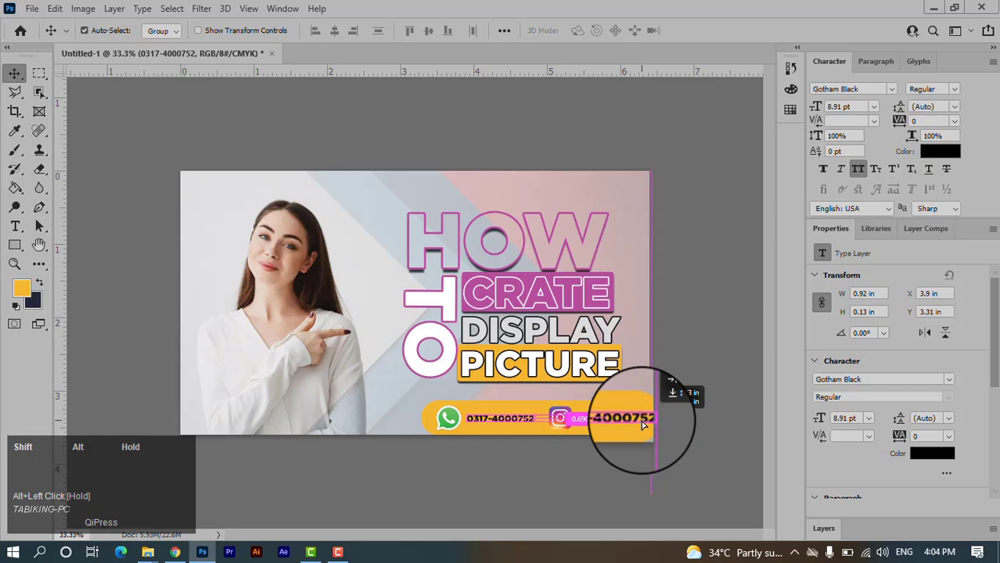
pyautogui.moveTo(643, 427); pyautogui.dragTo(646, 431)
pyautogui.doubleClick(643, 427)
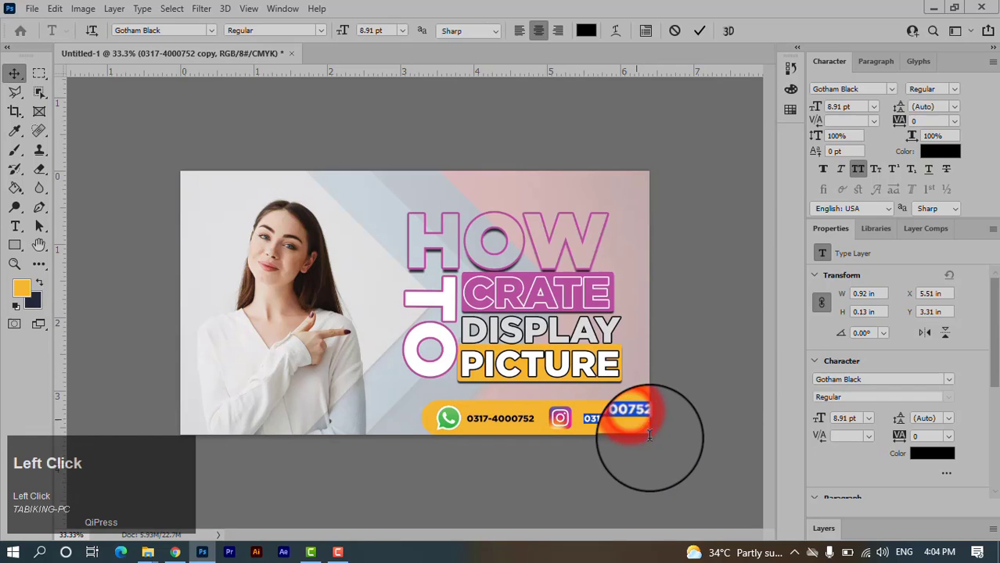
pyautogui.write('@TABIKING7')
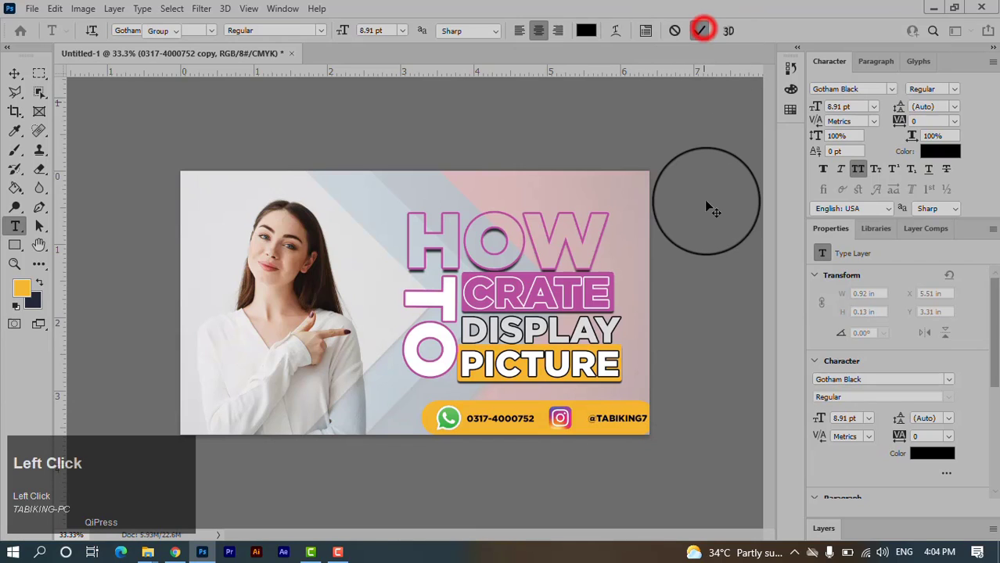
pyautogui.press('Left')
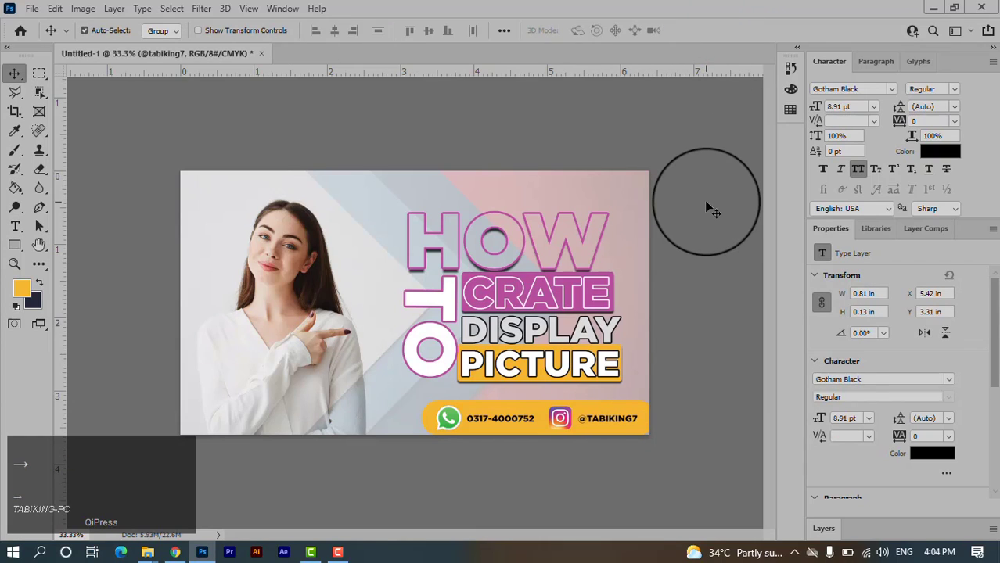
# Step: Try white on the Instagram handle text, and restore its black colour
pyautogui.click(629, 418)
pyautogui.click(939, 151)
pyautogui.moveTo(696, 221); pyautogui.dragTo(593, 134)
pyautogui.moveTo(650, 179); pyautogui.dragTo(790, 333)
pyautogui.click(934, 138)
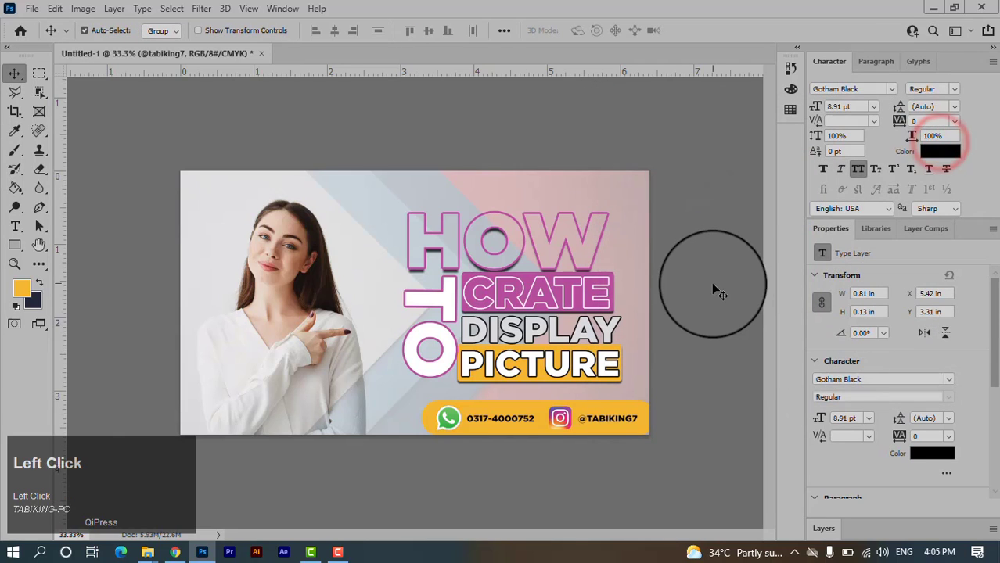